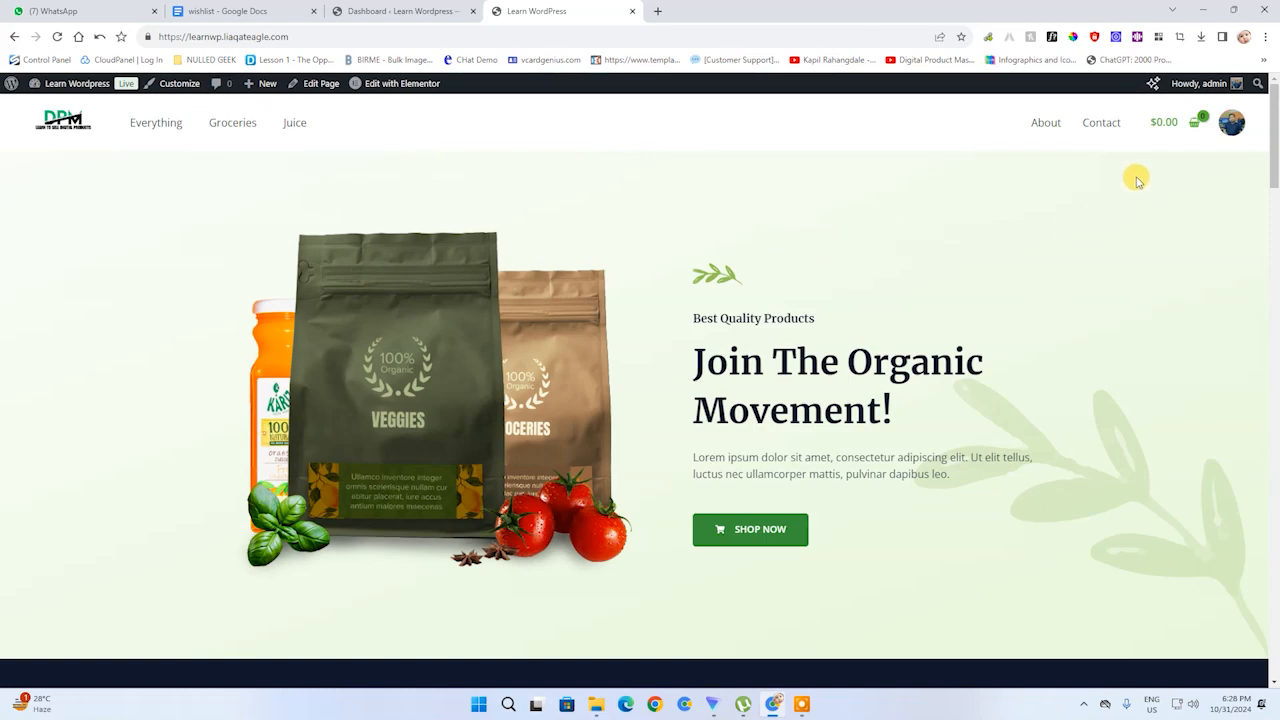
left_click_drag(1273, 125, 1272, 276)
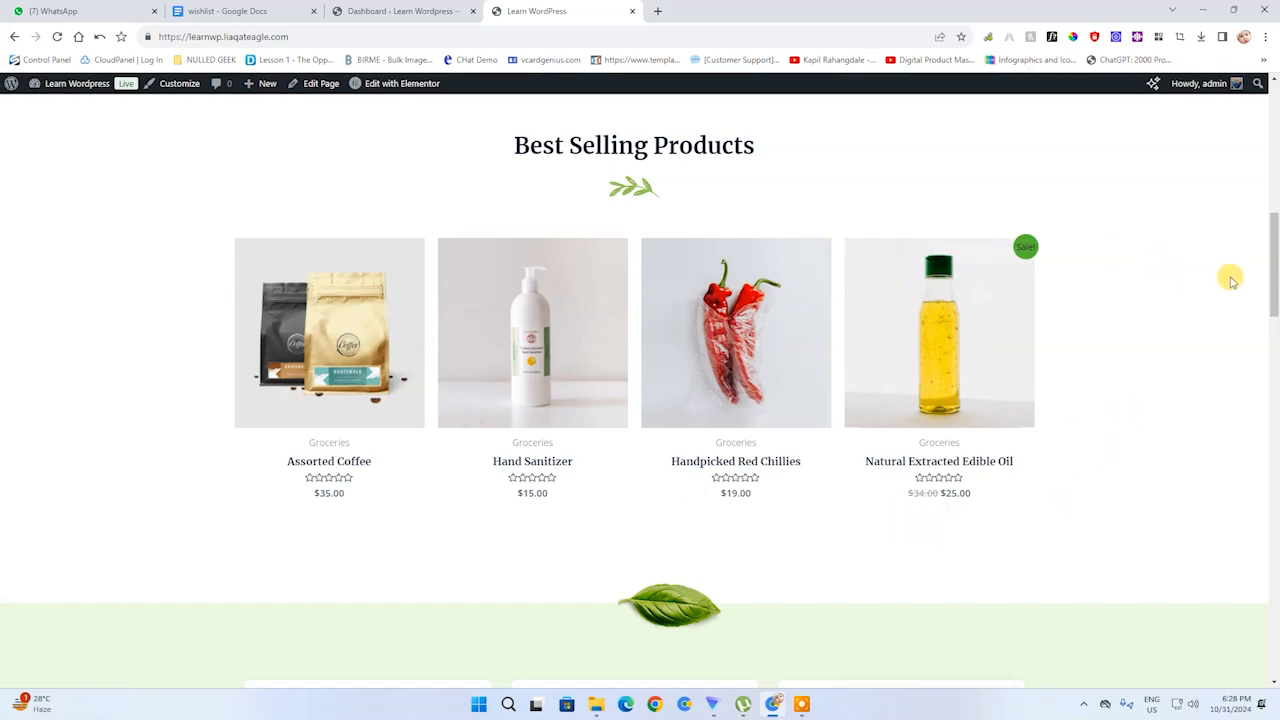
left_click_drag(1272, 278, 1163, 250)
- Search for new WordPress plugins with "wishlist.com" and activate the WishList for WooCommerce plugin
left_click(397, 7)
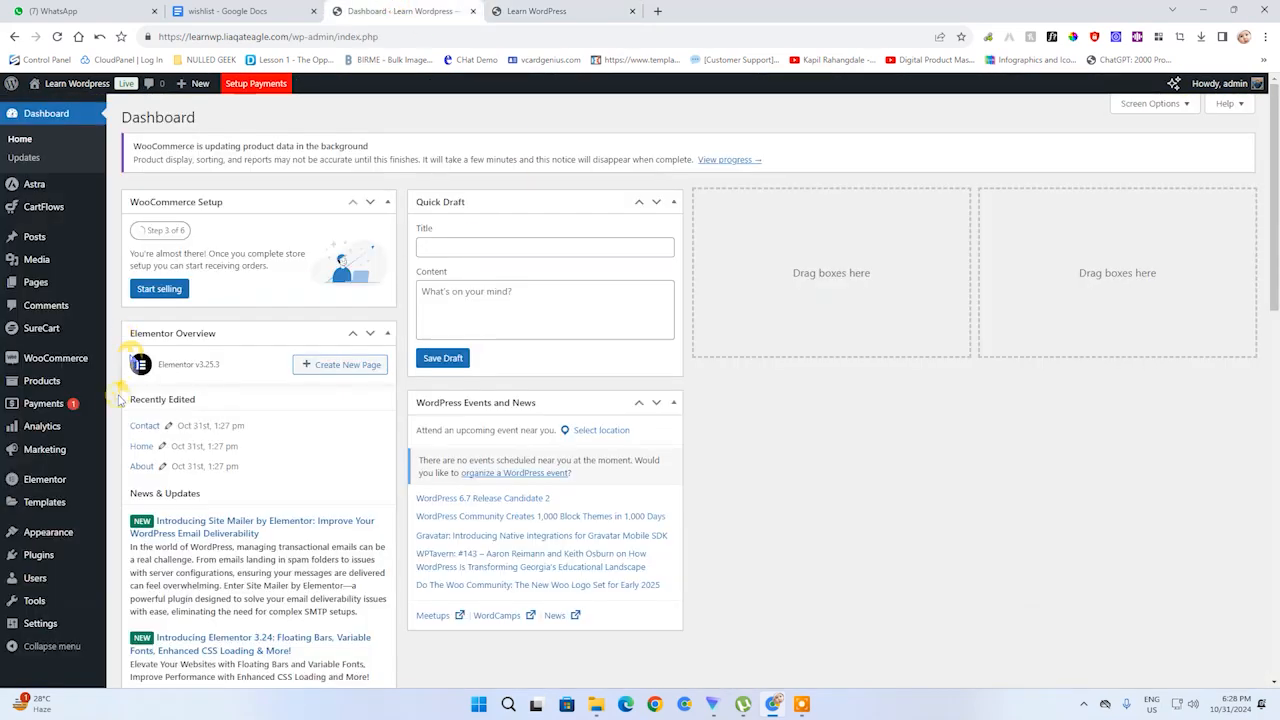
mouse_move(57, 488)
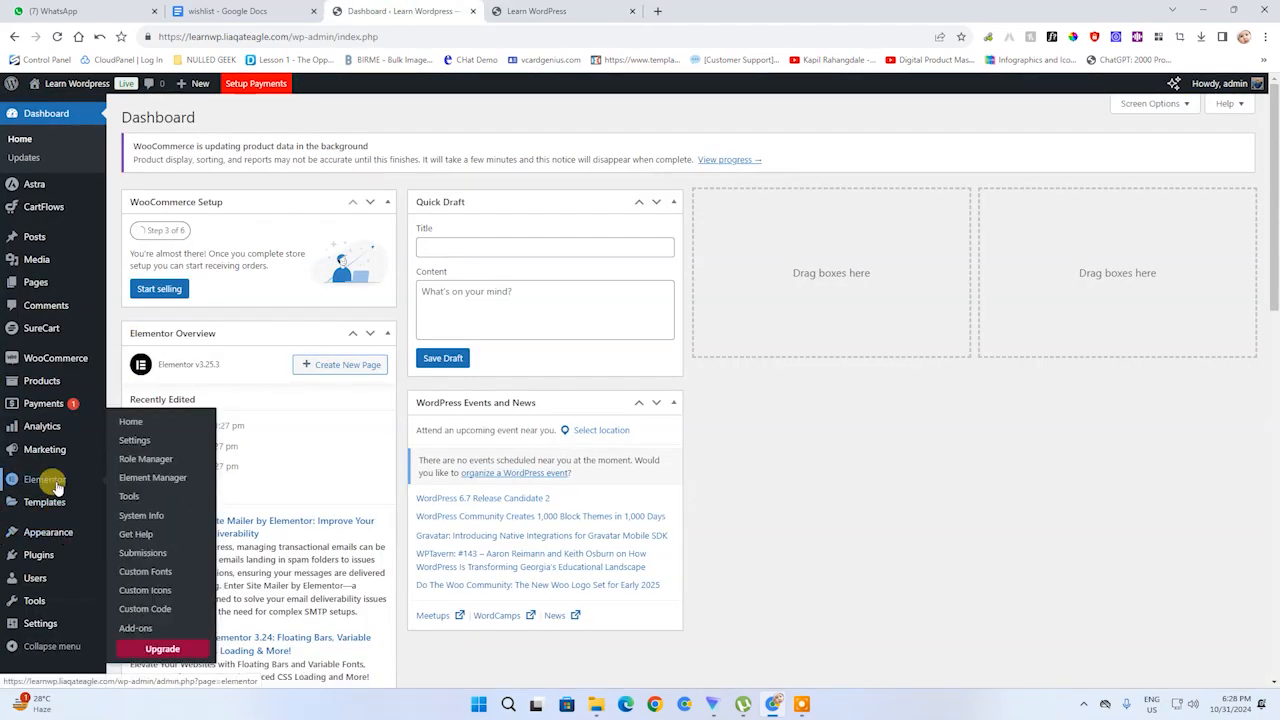
mouse_move(55, 567)
left_click(163, 578)
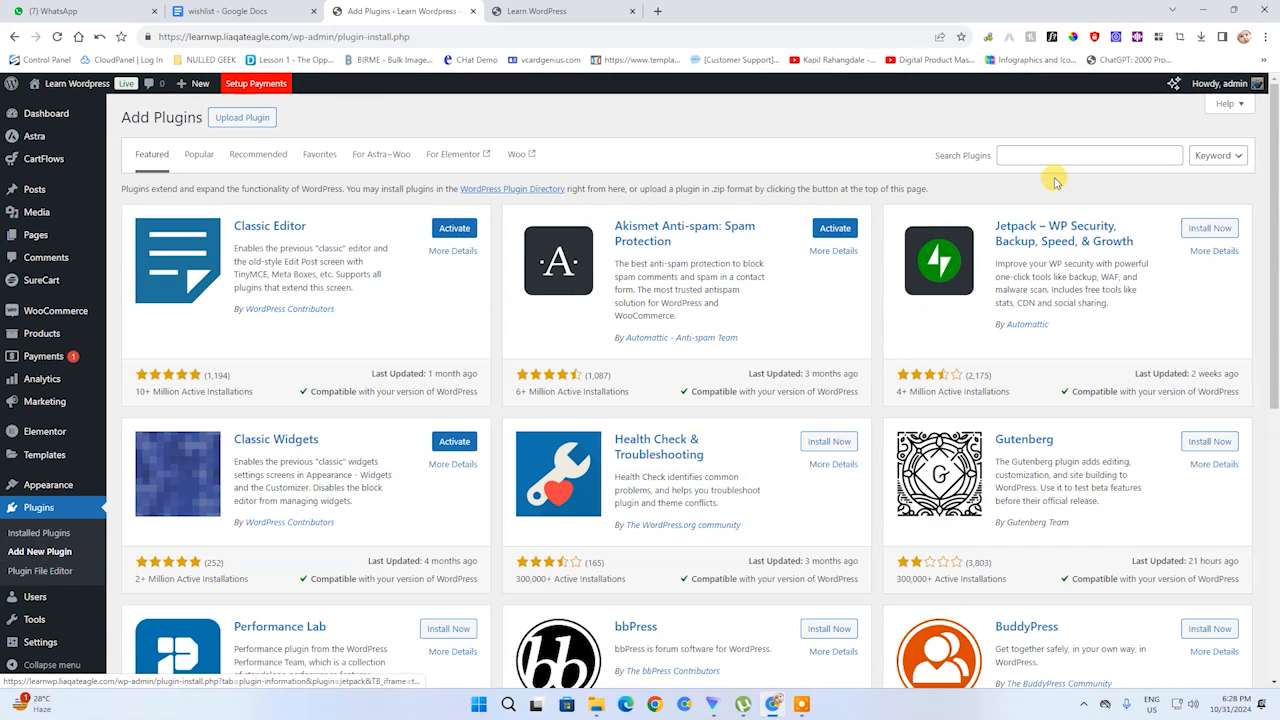
left_click(1080, 157)
type("wishlist.com")
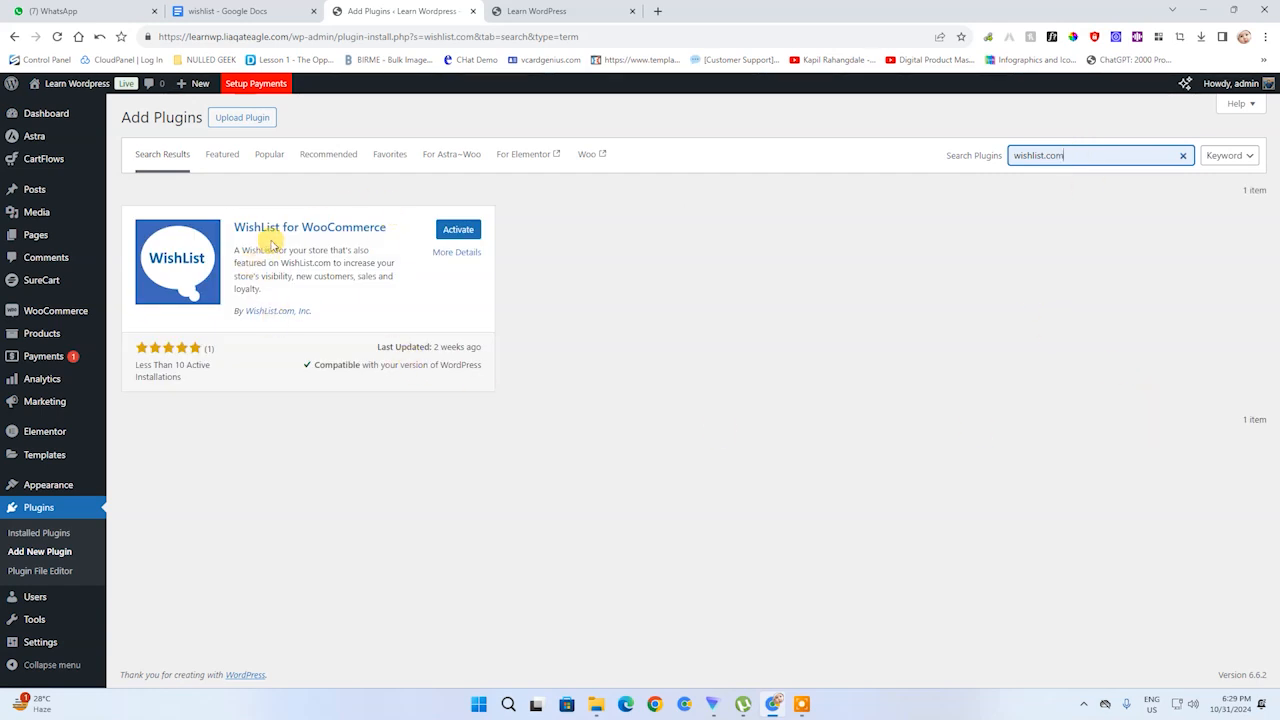
left_click(460, 231)
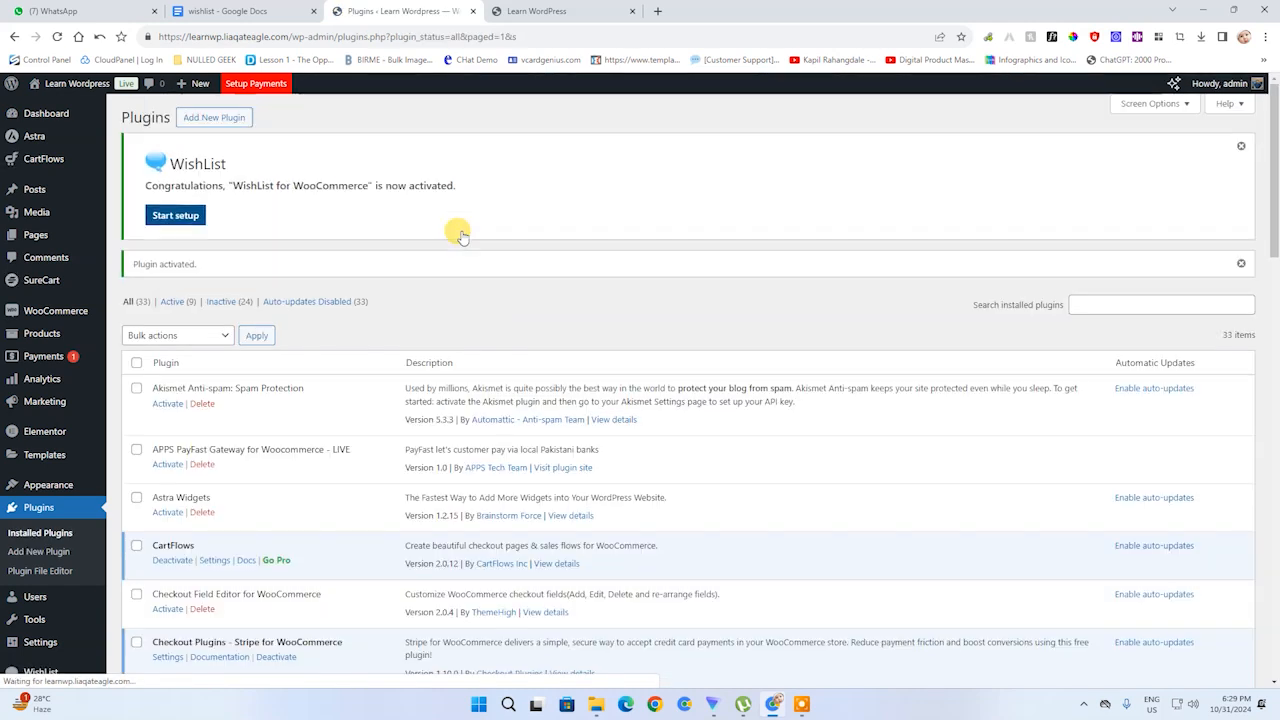
- Start the WishList plugin setup, set its visibility to Live so customers can see the store's WishList, and save the settings
left_click(190, 220)
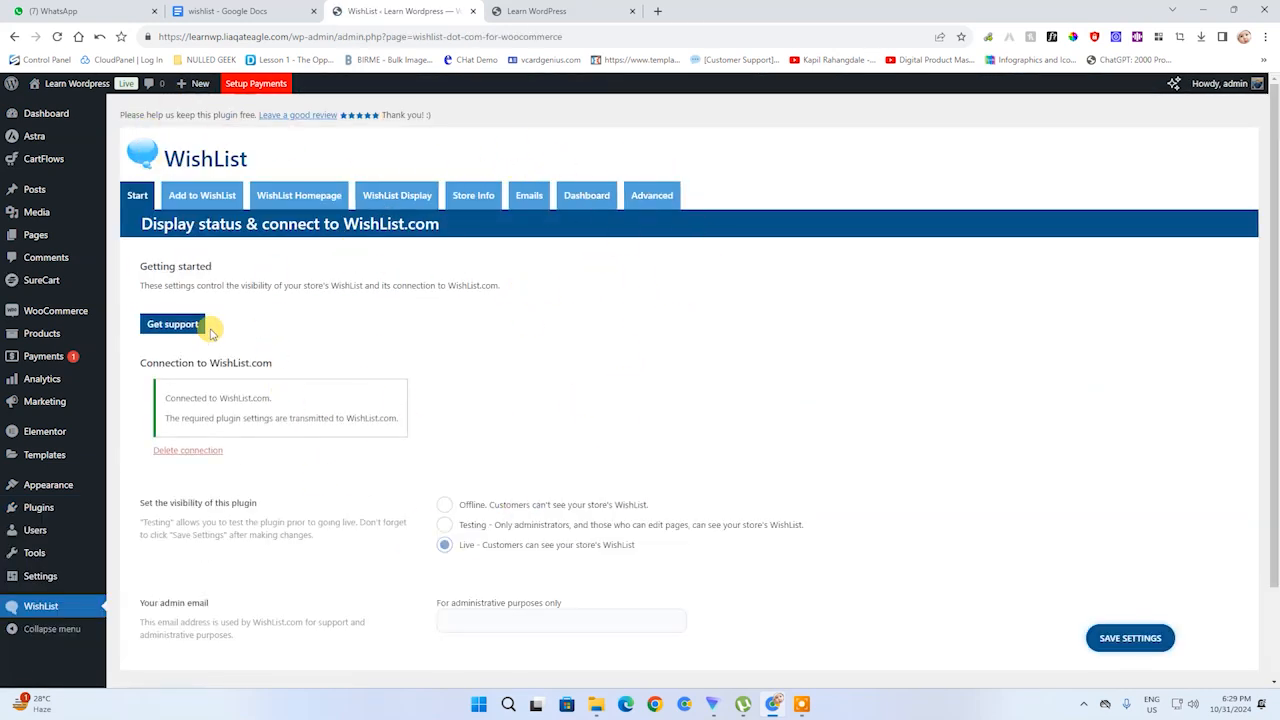
left_click(515, 546)
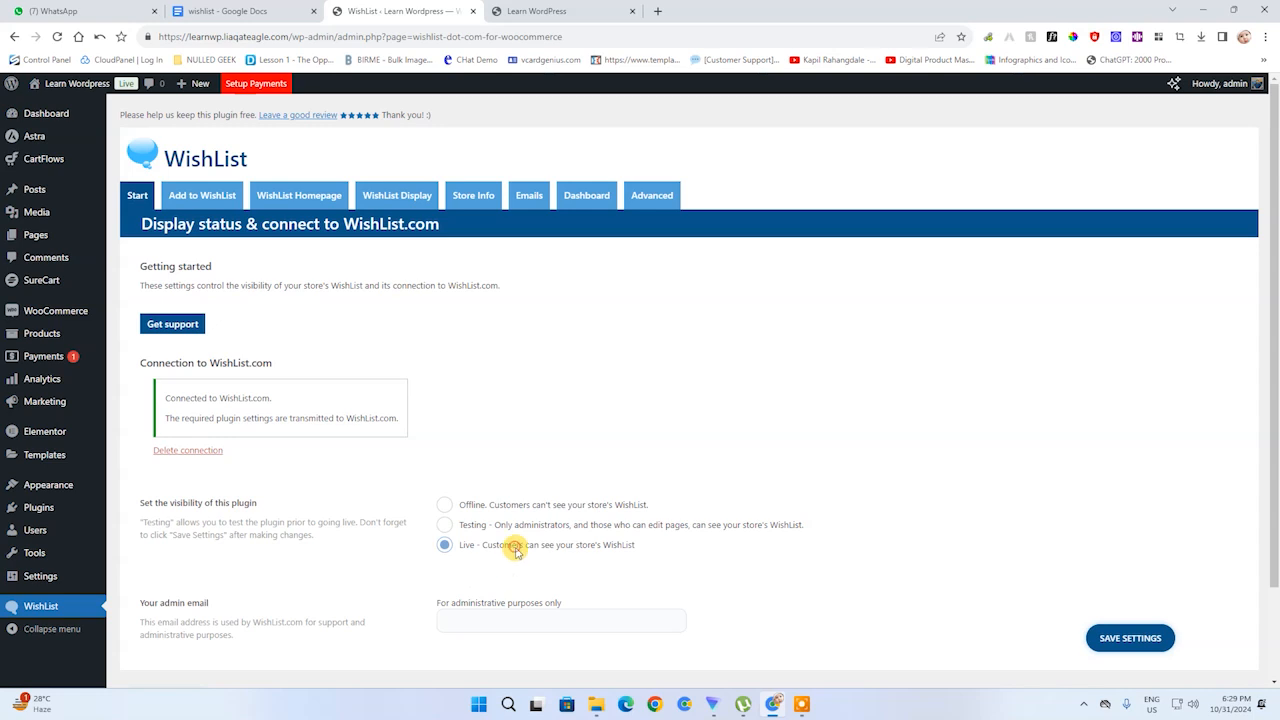
left_click(1132, 638)
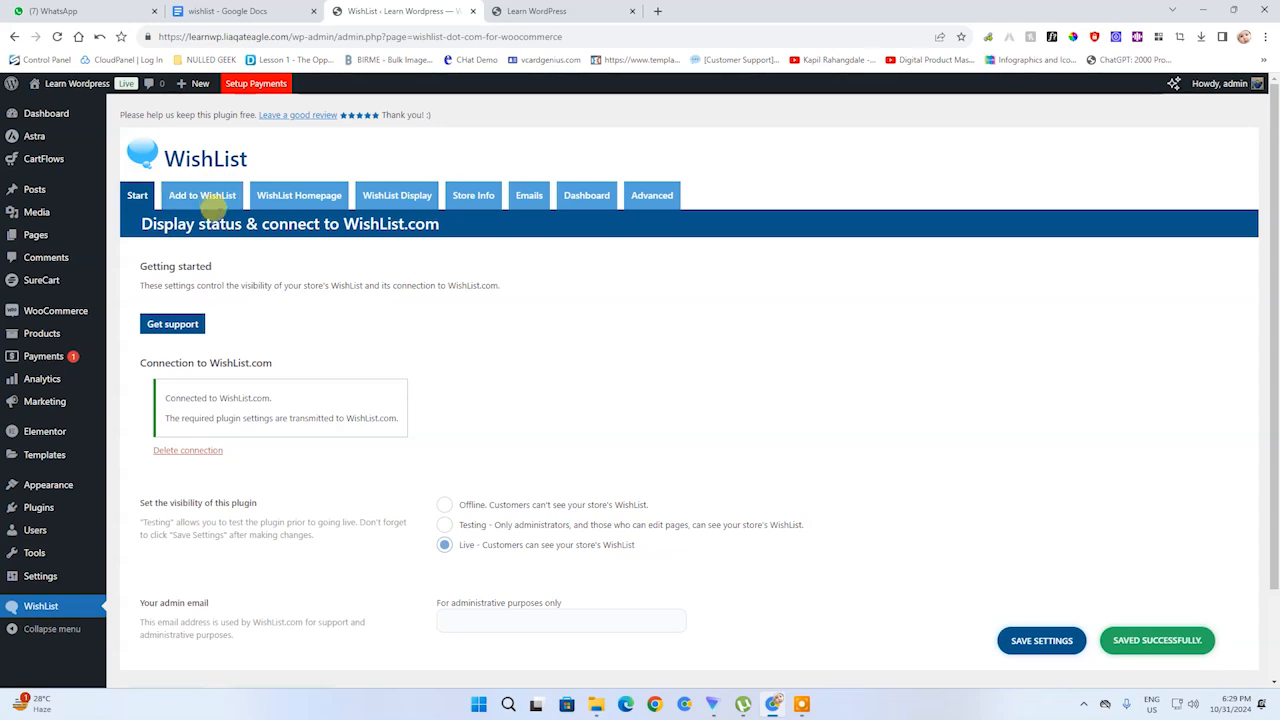
- Review the "Add to WishList" button settings for the product page, search and category pages, and shopping cart
left_click(188, 200)
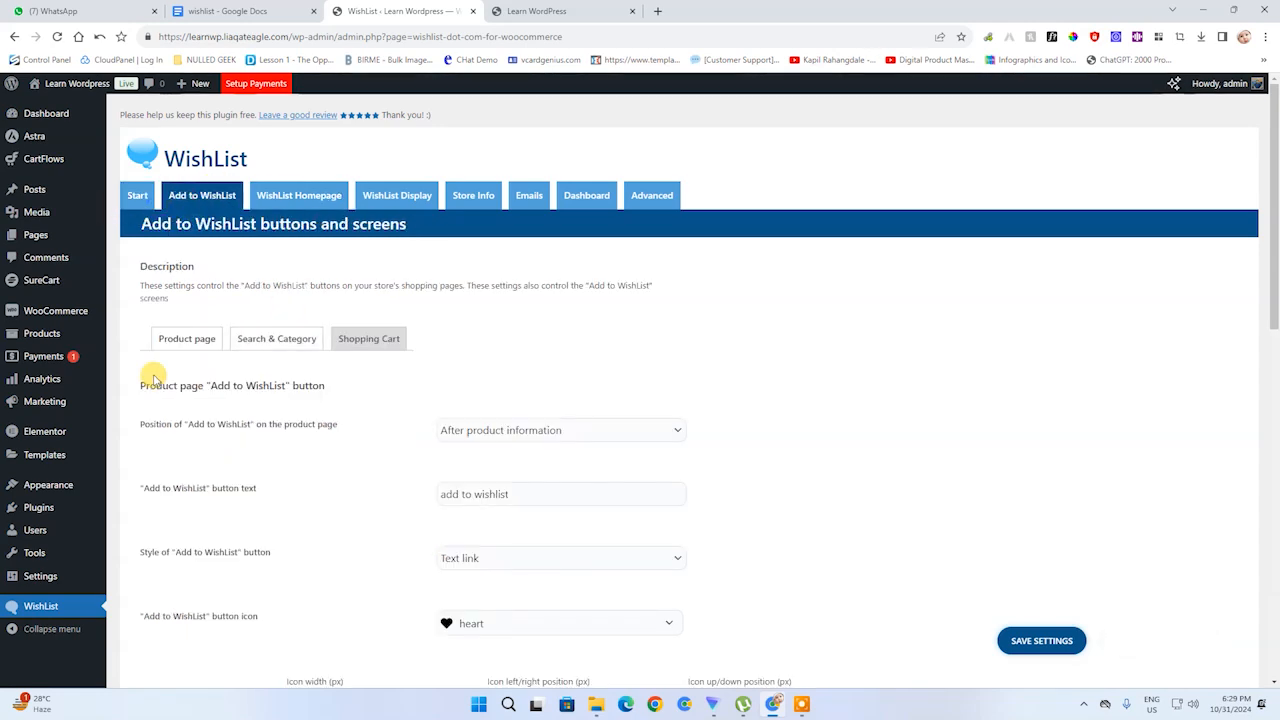
left_click_drag(1270, 250, 1200, 666)
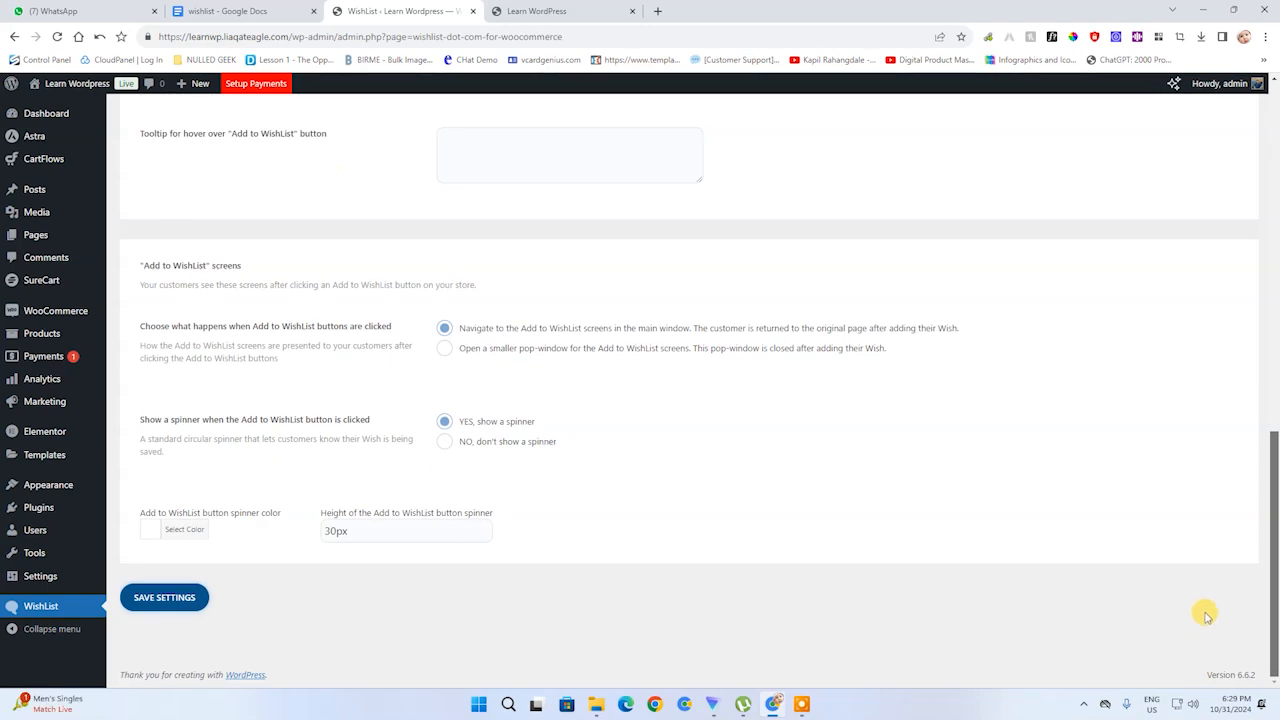
scroll(1203, 609, "up", 15)
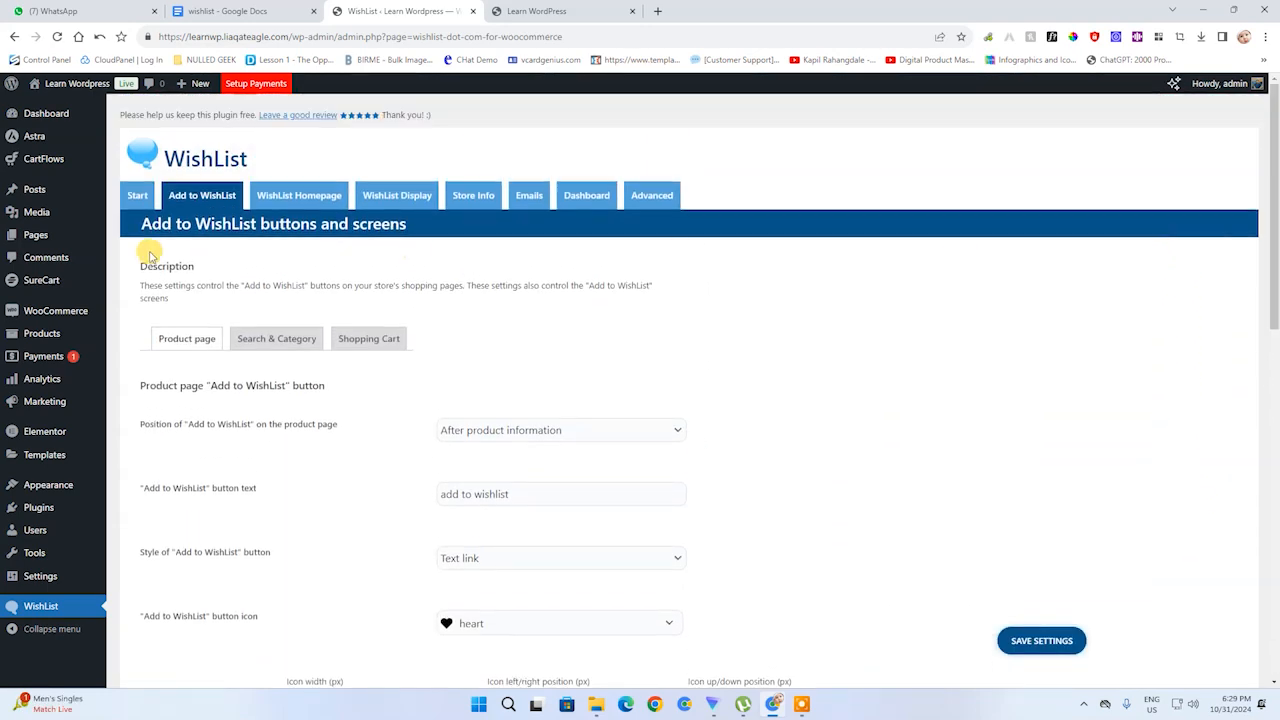
left_click(294, 340)
left_click(366, 341)
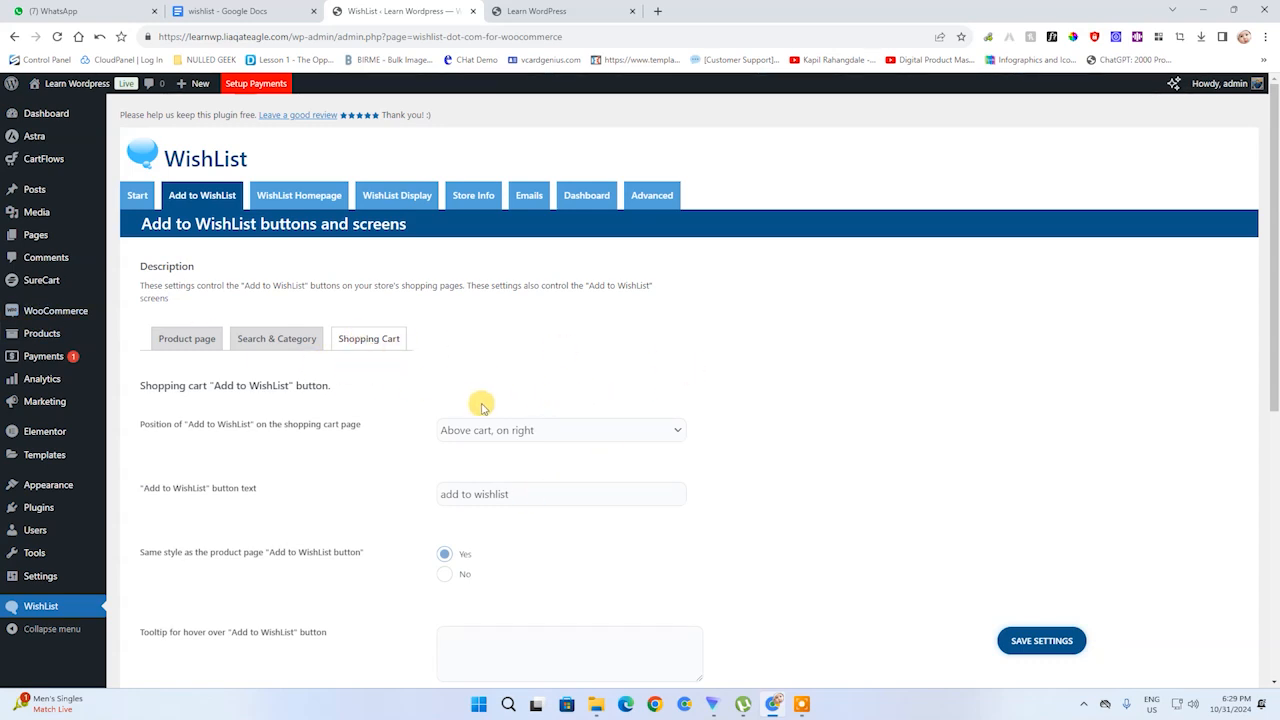
- Open the store's WishList homepage from its URL in a separate browser tab and examine its title and buttons
left_click(299, 197)
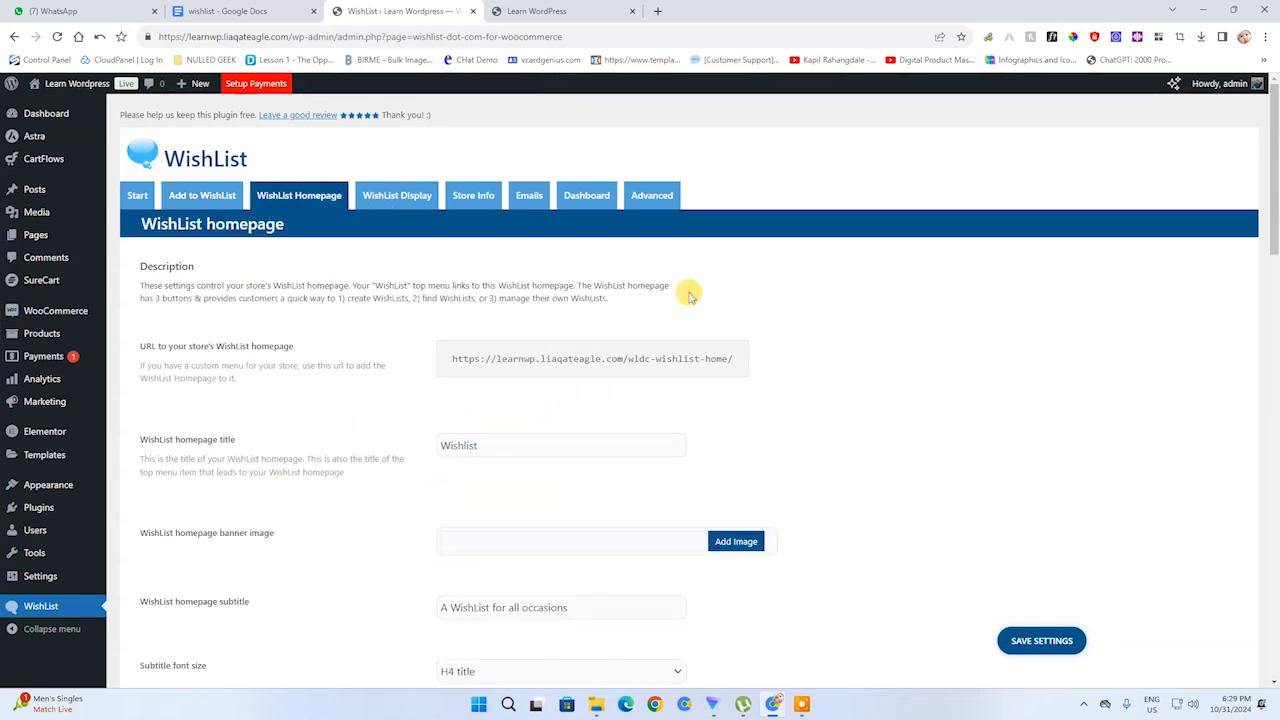
left_click(703, 360)
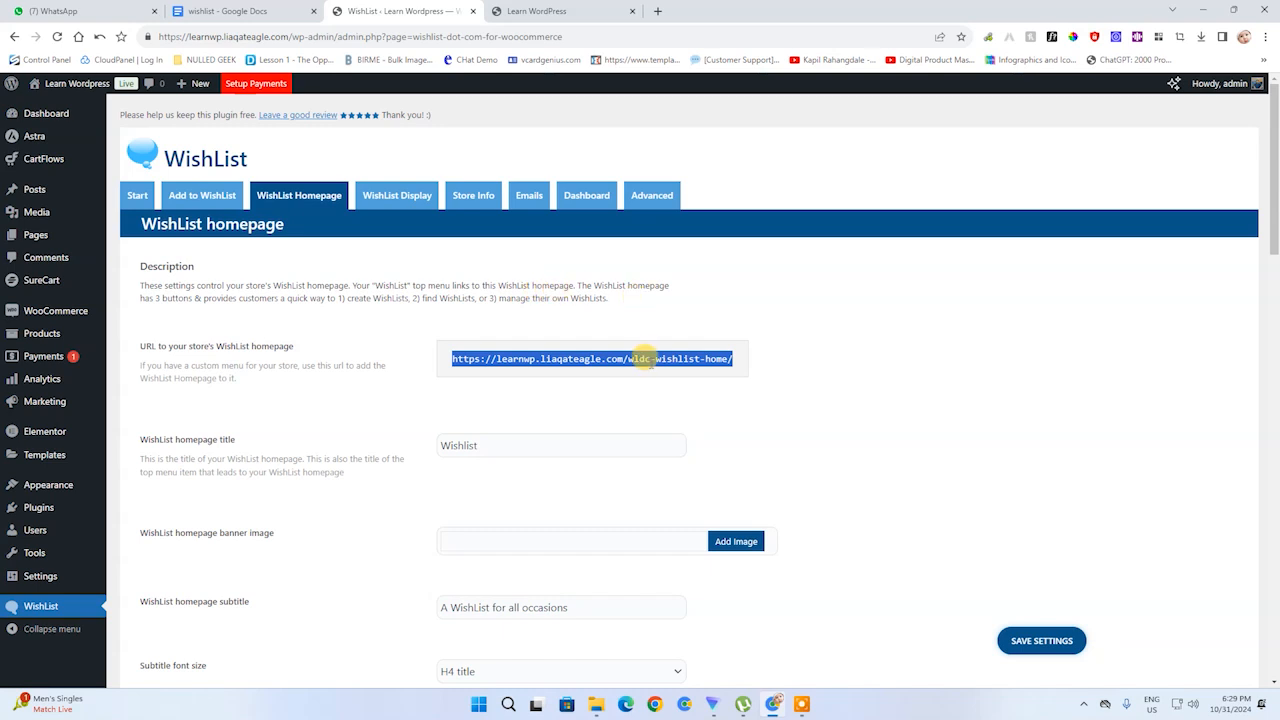
right_click(648, 361)
left_click(771, 408)
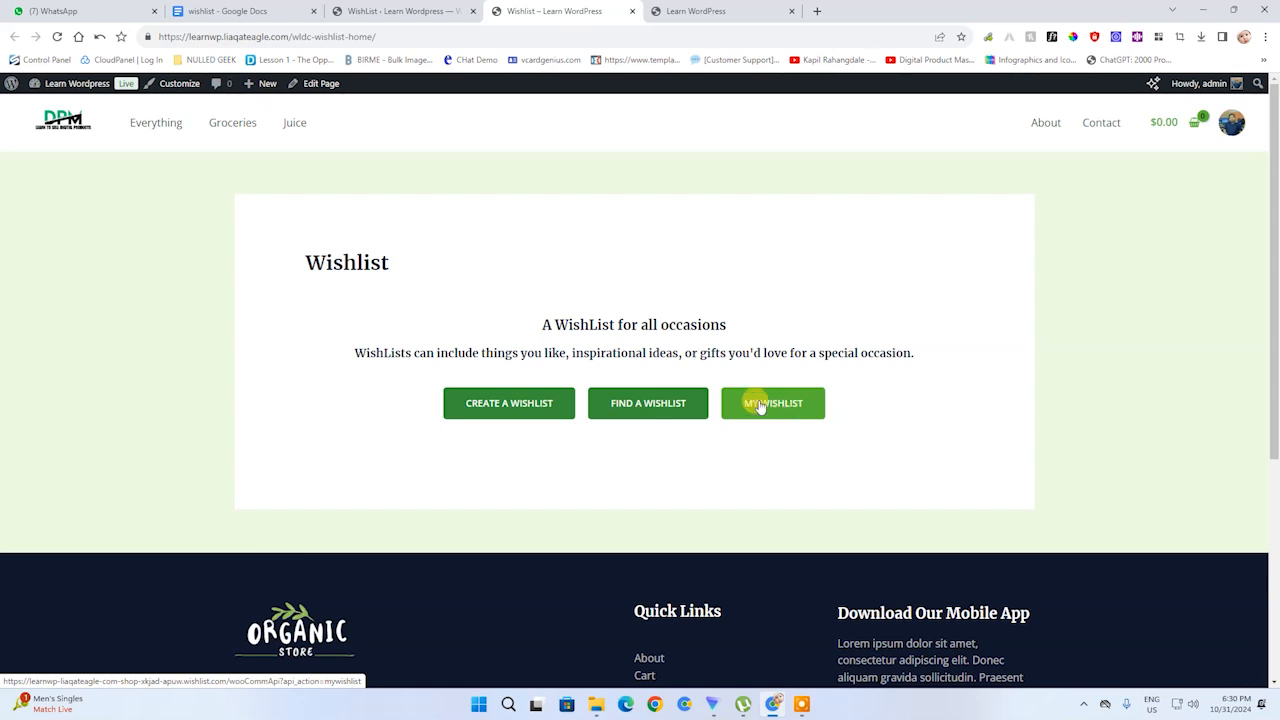
double_click(362, 263)
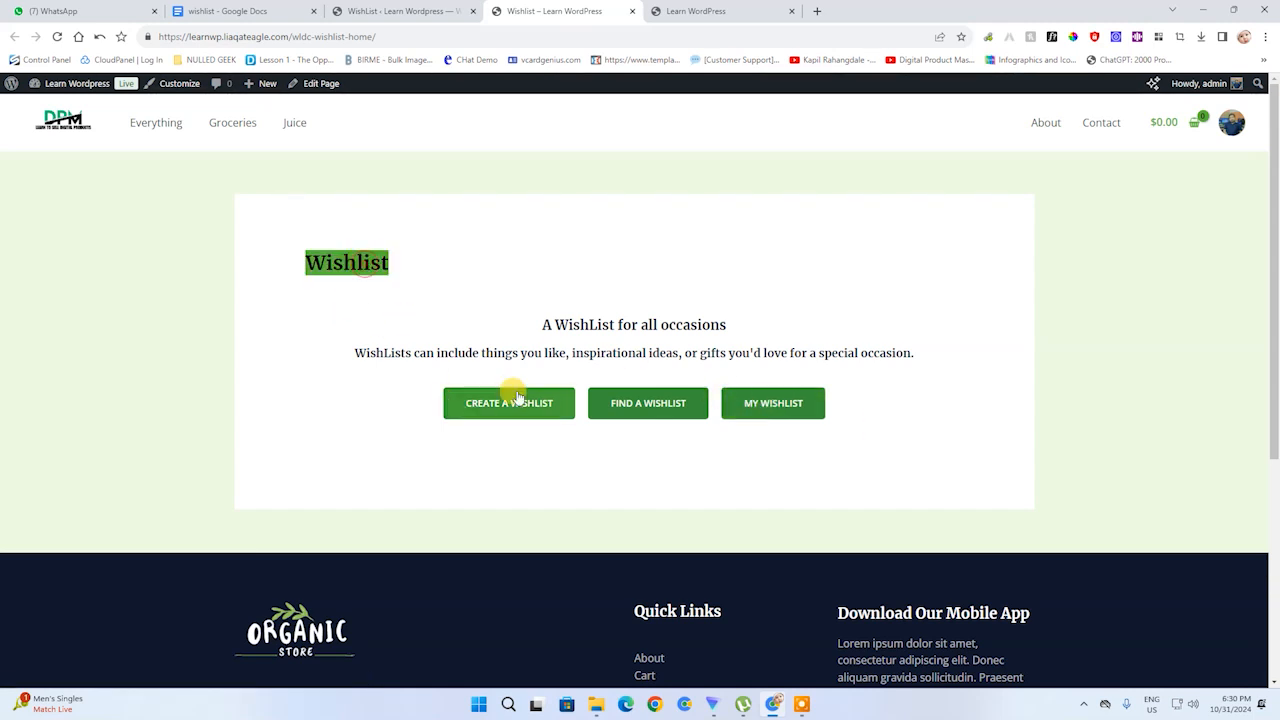
- Set the media library photo of hands holding dark grapes as the WishList homepage banner image and save the settings
left_click(379, 9)
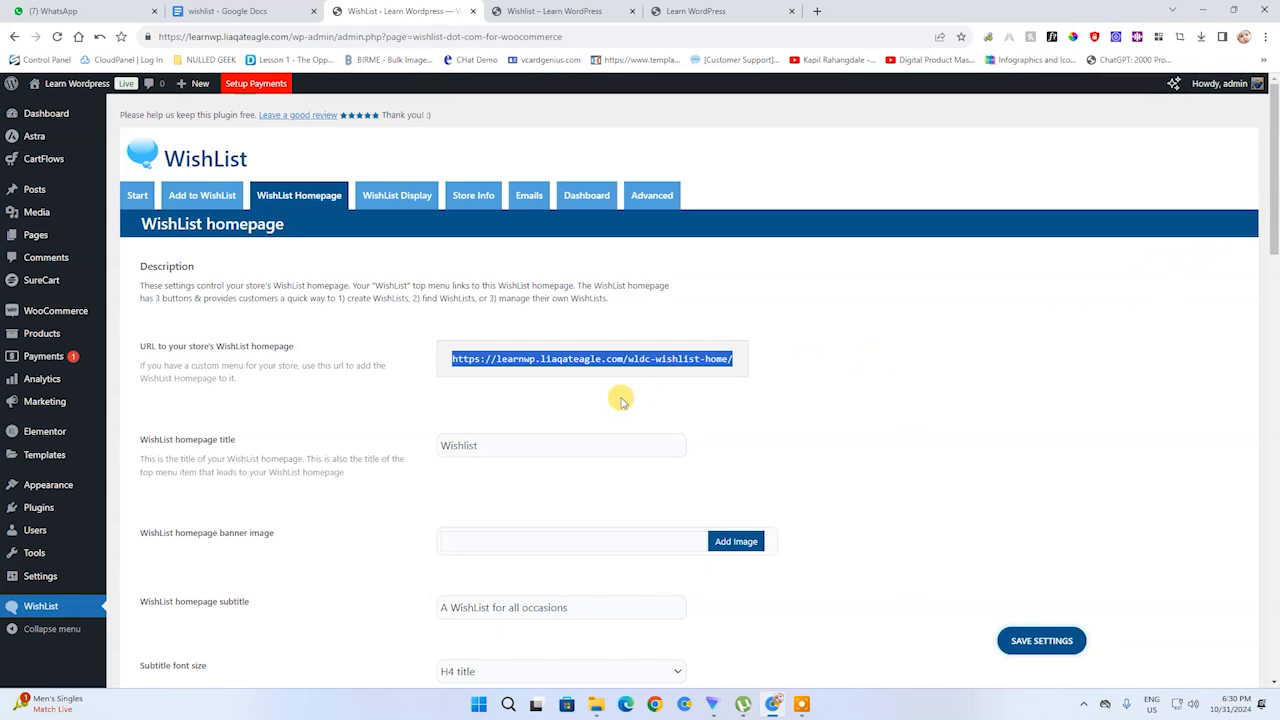
left_click(487, 542)
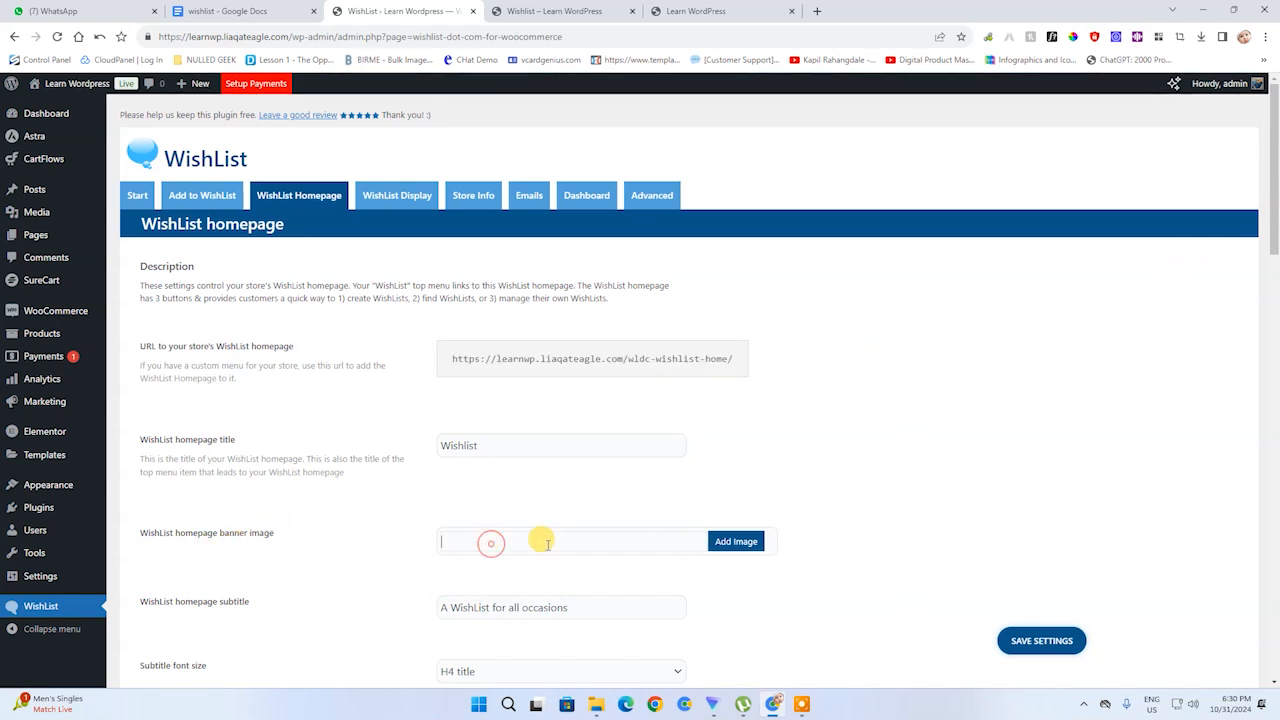
left_click(722, 546)
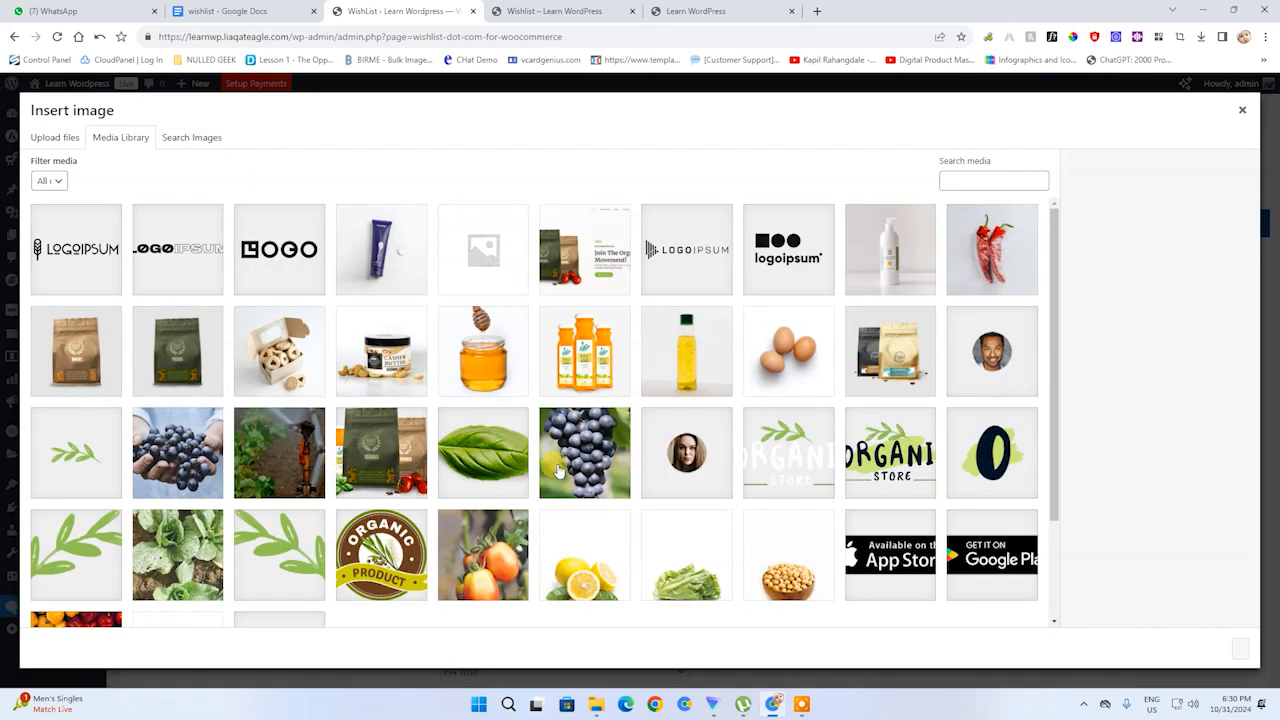
left_click(196, 460)
left_click(1241, 648)
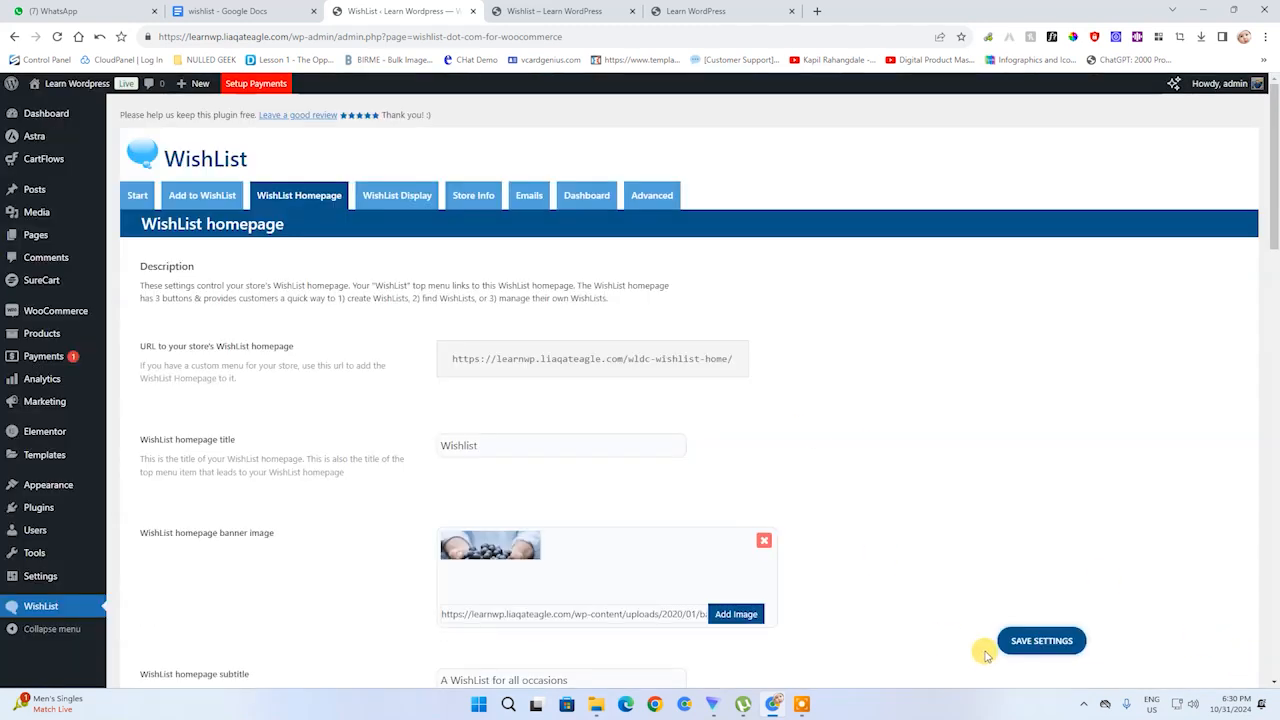
left_click(1040, 641)
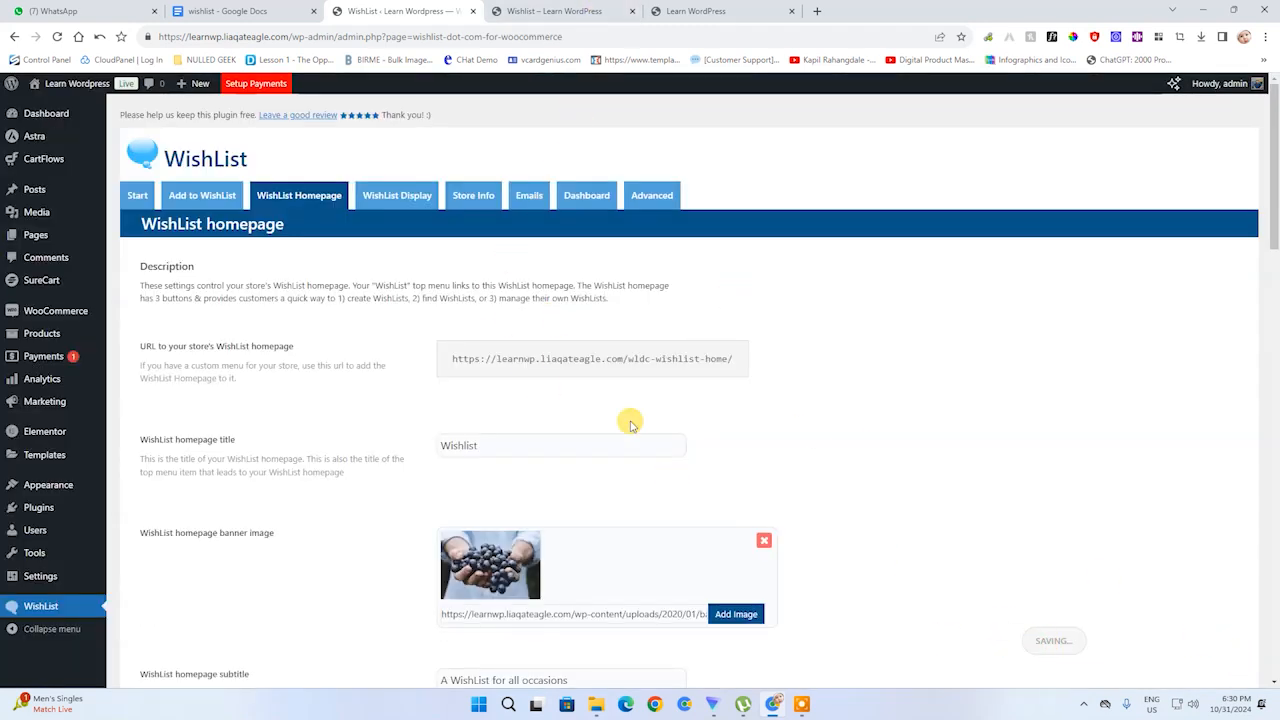
- Reload the store's WishList homepage and examine how the banner image is displayed
left_click(603, 8)
left_click(57, 36)
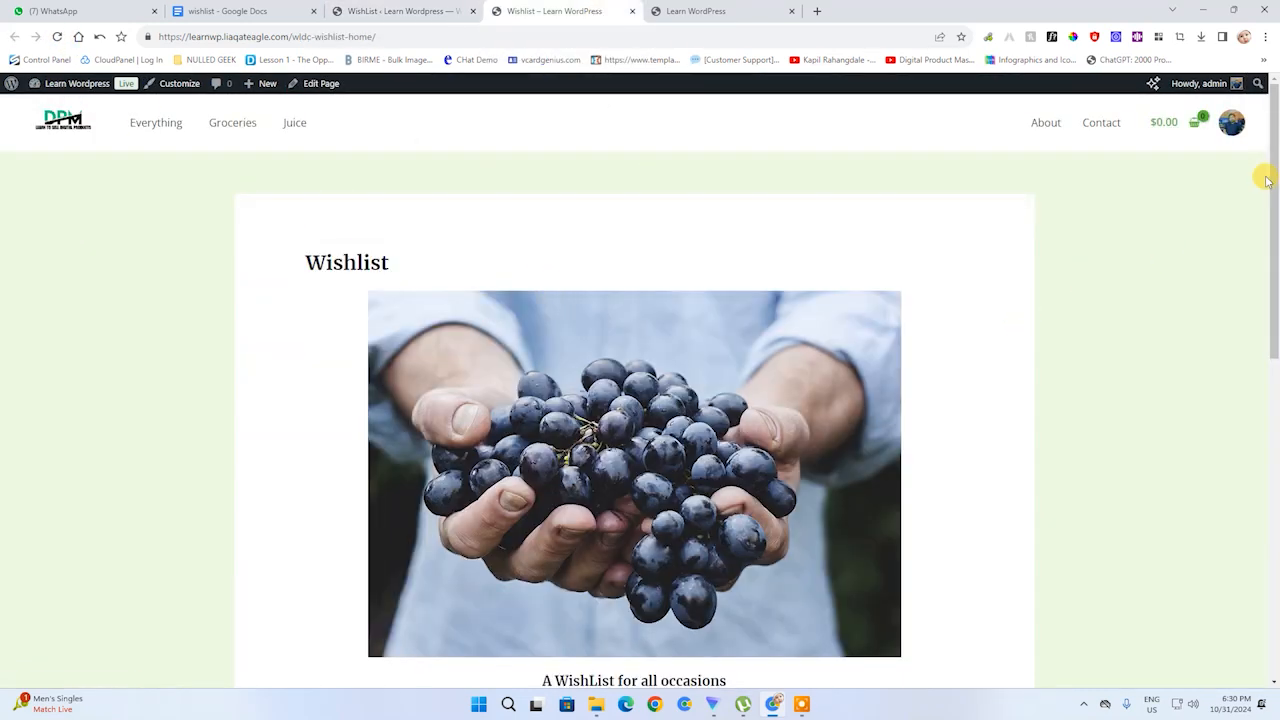
left_click_drag(1266, 177, 1266, 318)
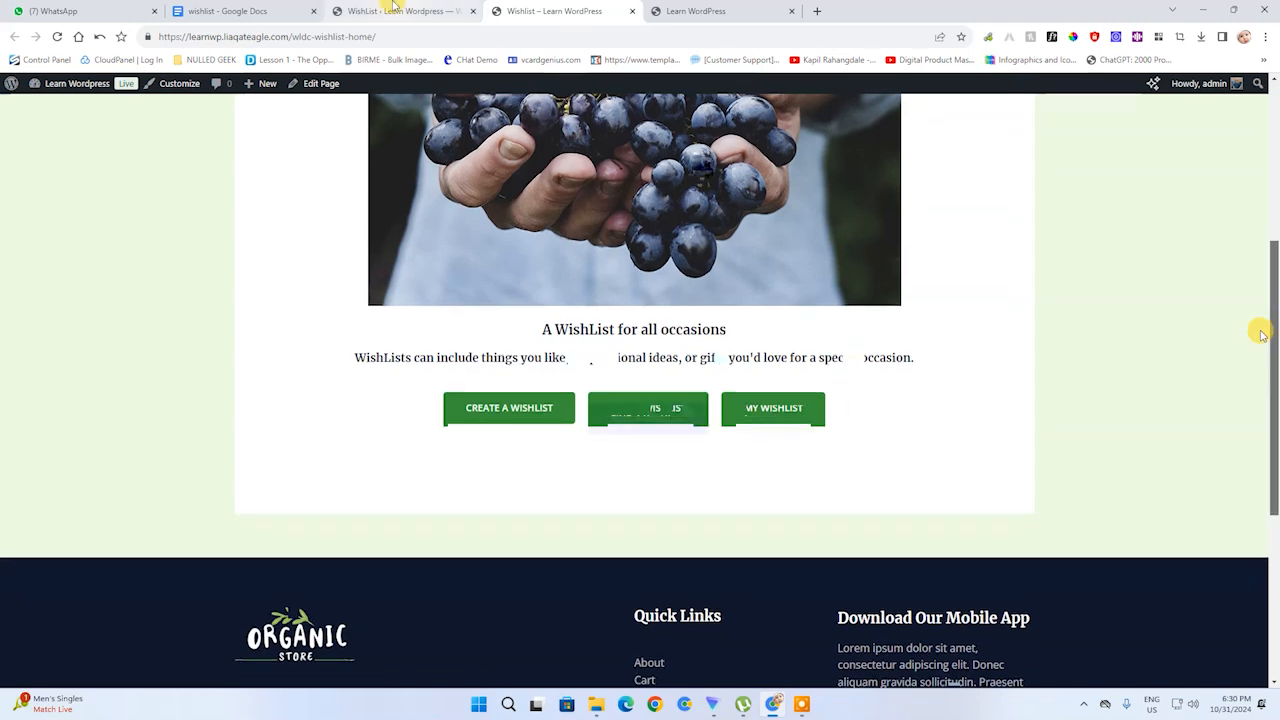
- Remove the banner image from the WishList homepage settings and save them
left_click(400, 11)
left_click(766, 541)
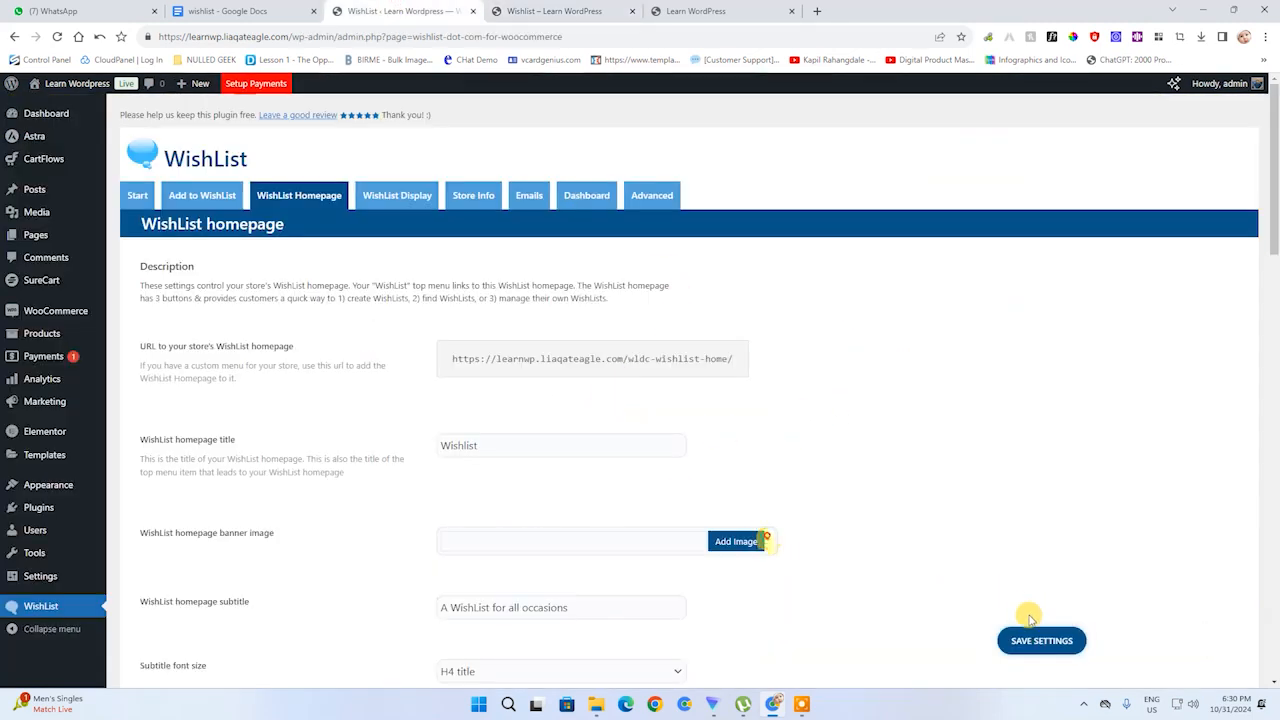
left_click(1041, 640)
- Review the remaining WishList homepage settings, including the Create, Find and My WishList button options
left_click_drag(1265, 253, 1273, 338)
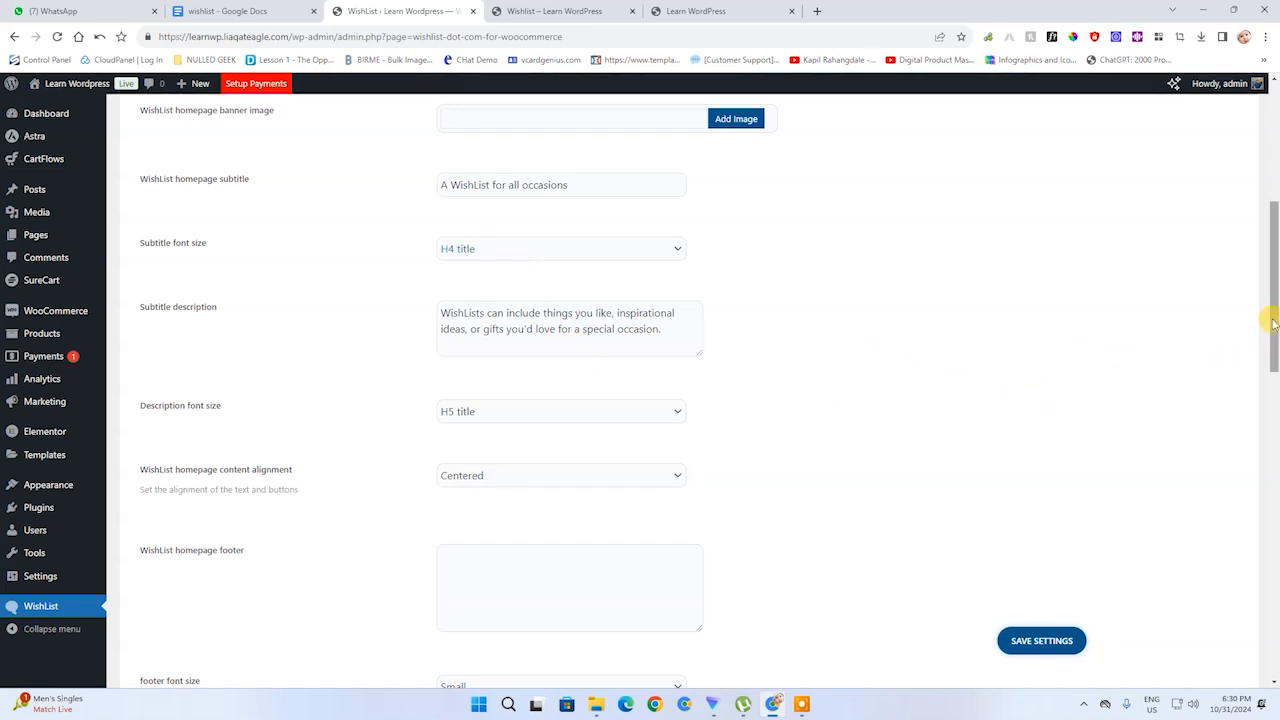
left_click_drag(1271, 349, 1257, 506)
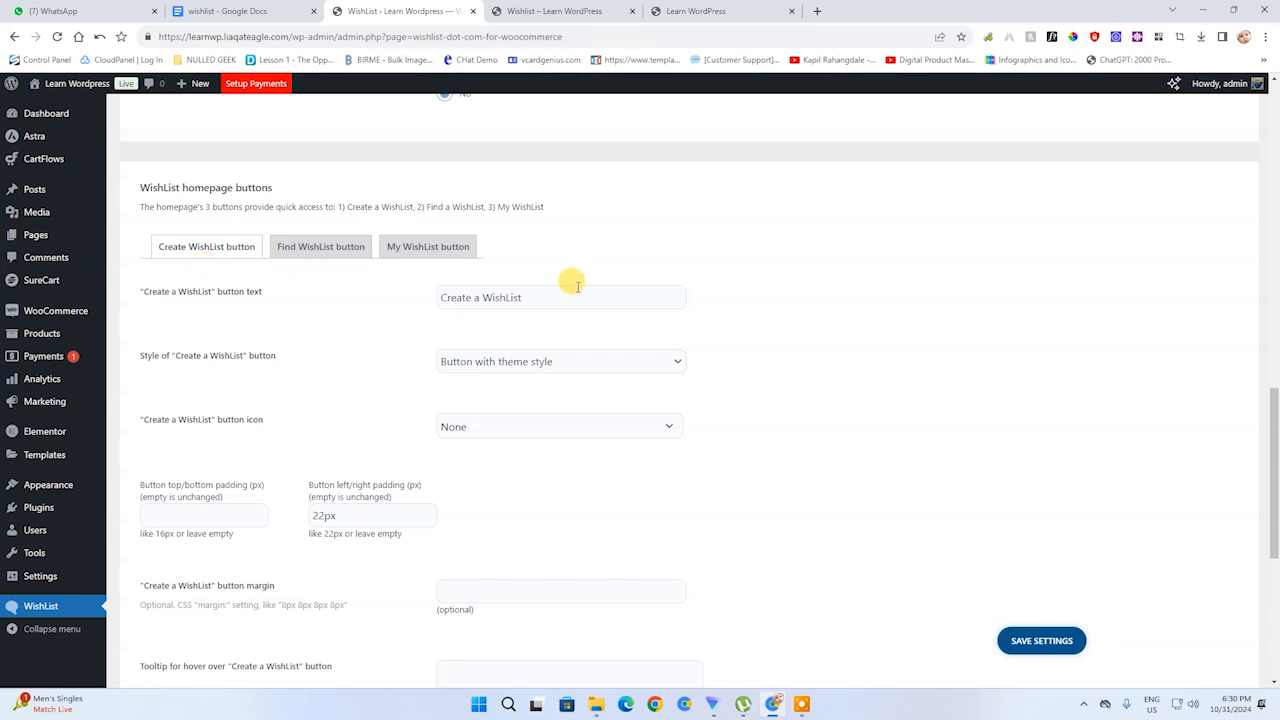
left_click(541, 368)
left_click(541, 368)
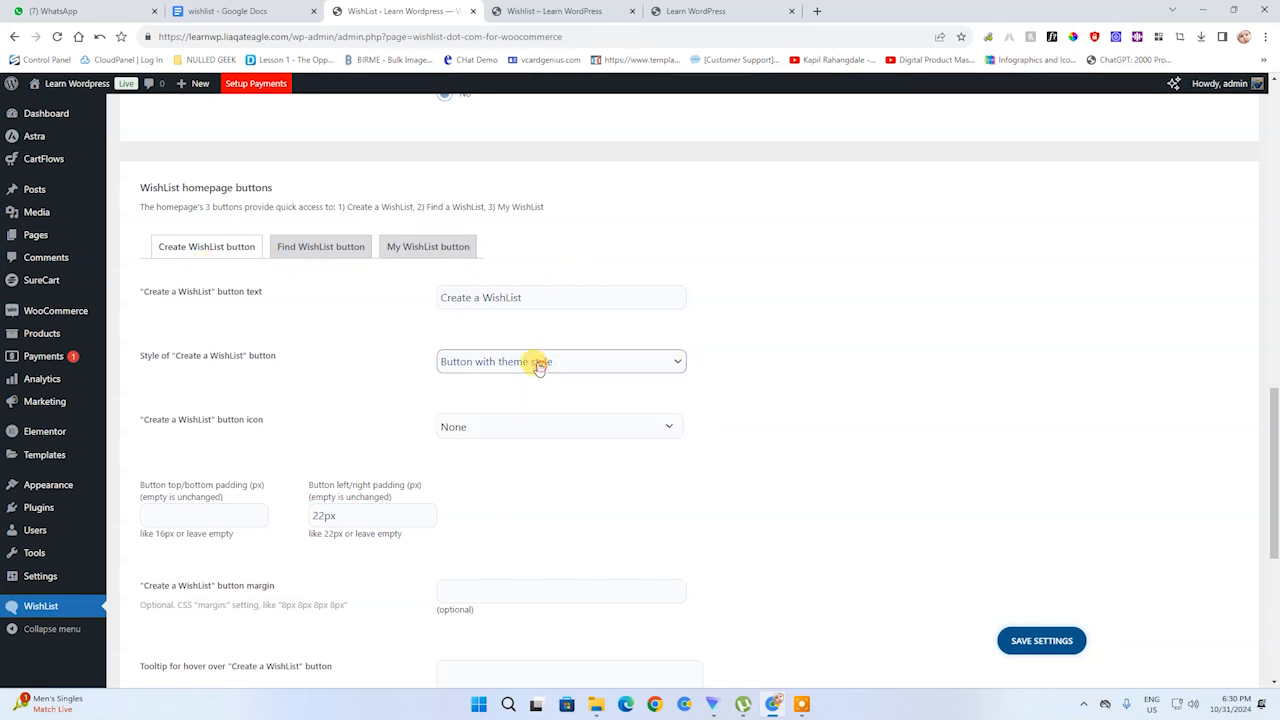
left_click(343, 246)
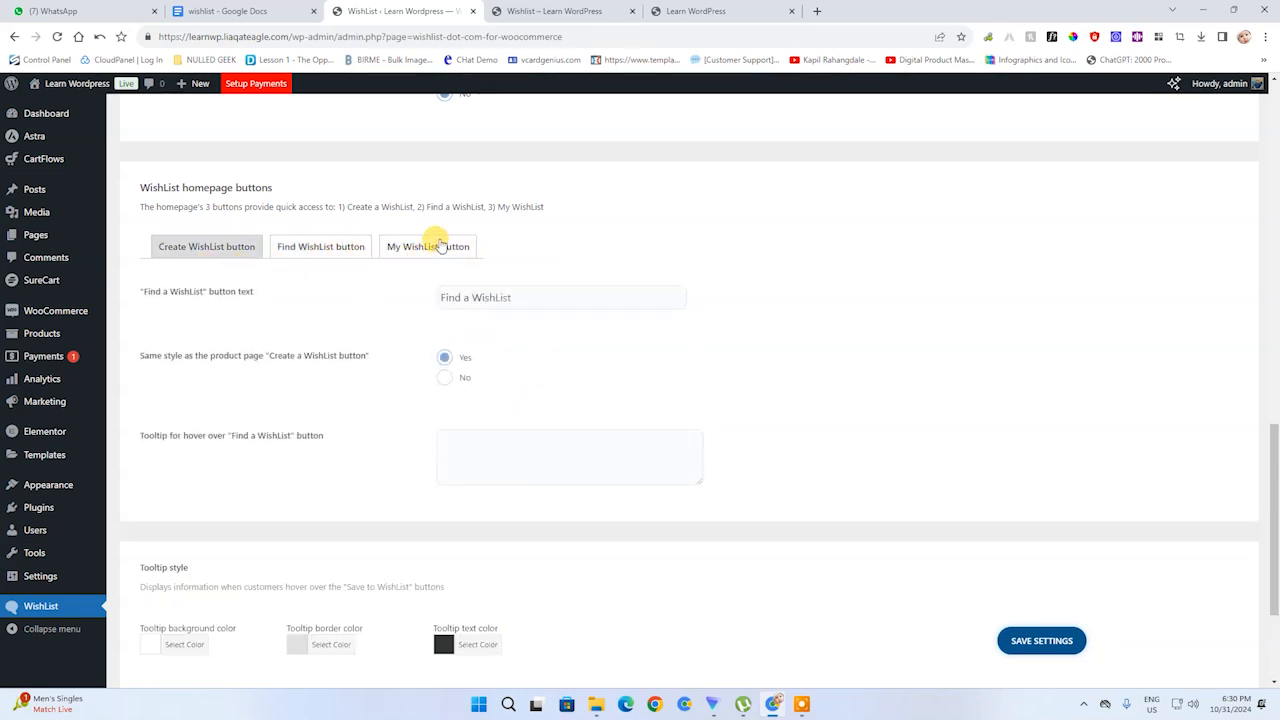
left_click(440, 246)
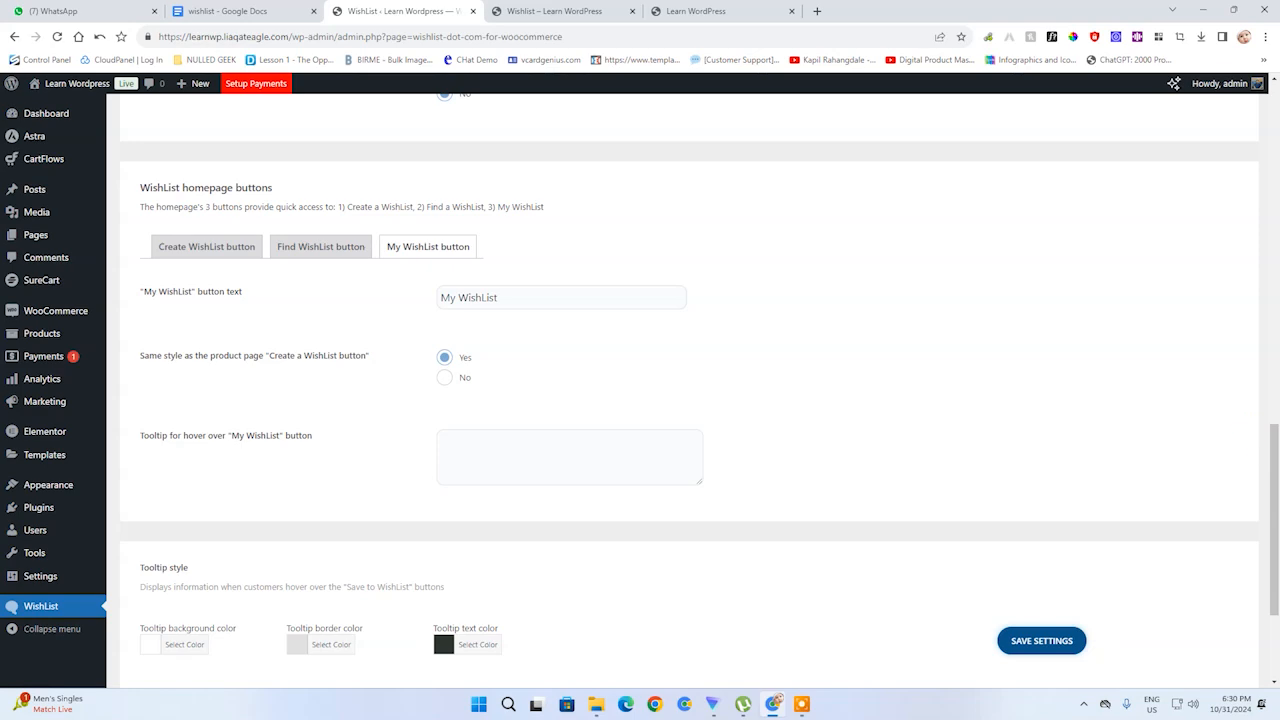
left_click_drag(1271, 471, 1265, 220)
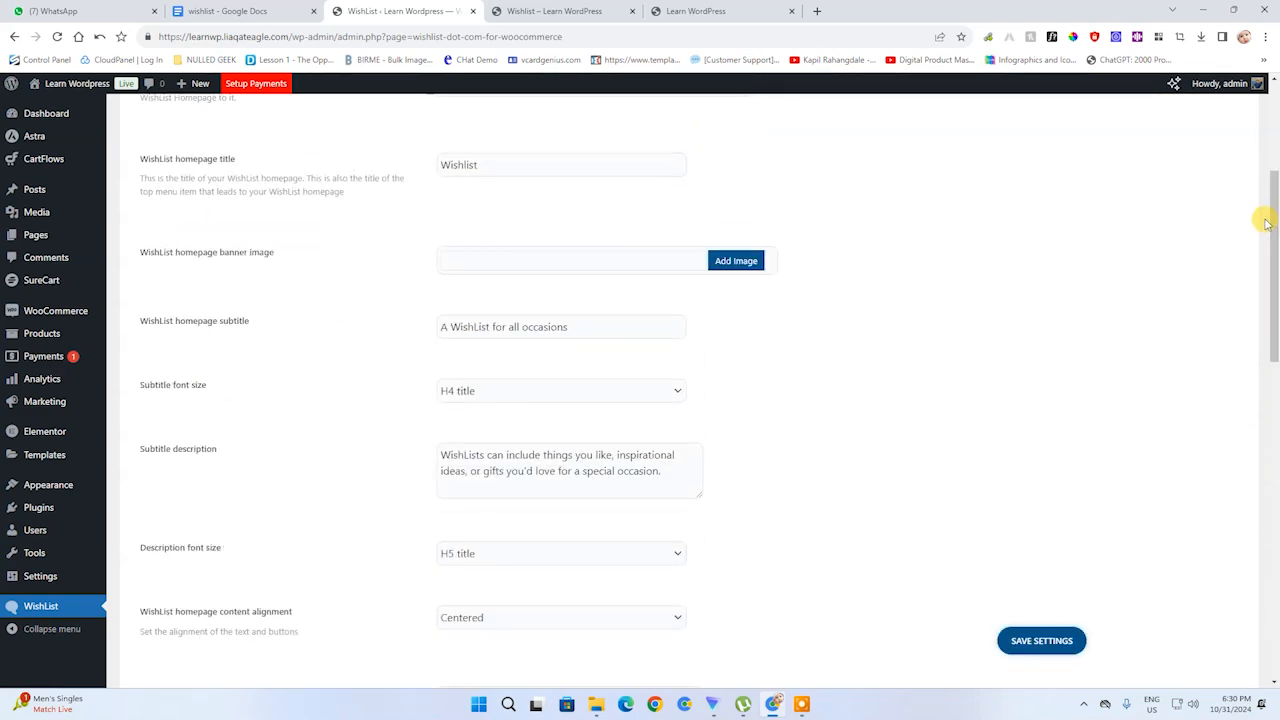
left_click_drag(1260, 271, 1262, 185)
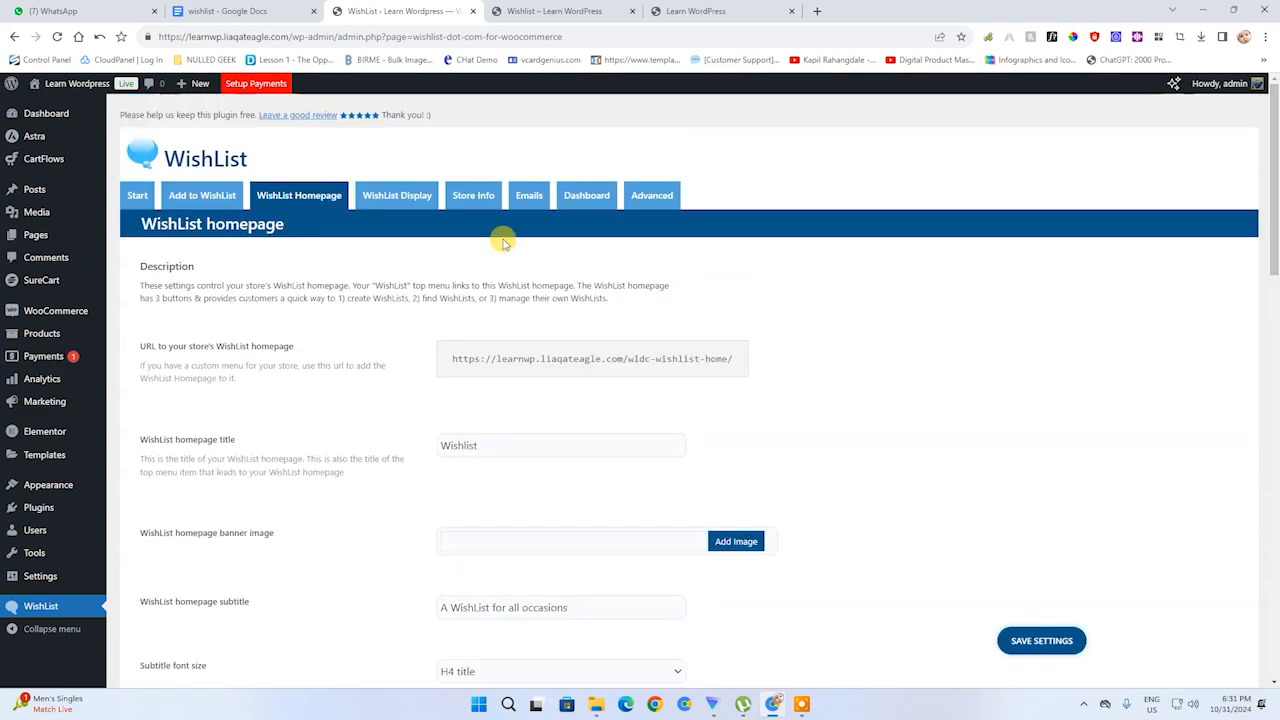
- Review the WishList Display settings, including the two description texts, their placeholders, the default layout and the customer banner options
left_click(404, 204)
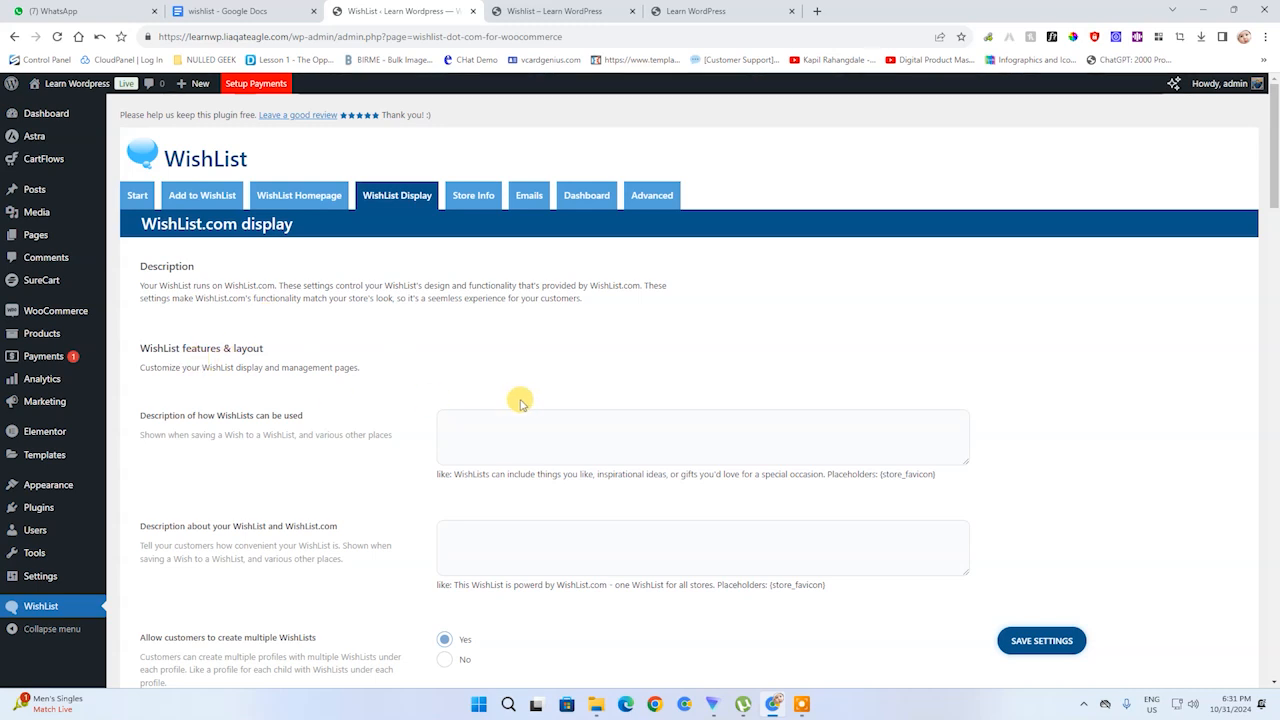
left_click(527, 355)
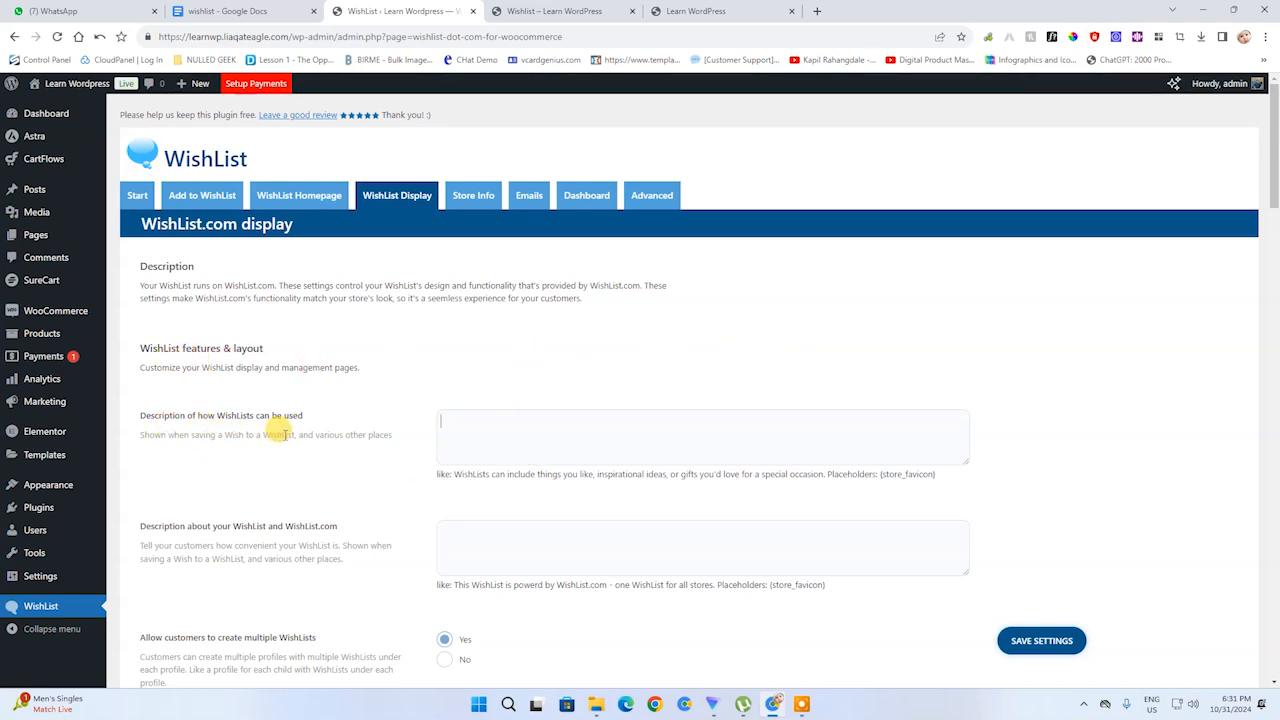
left_click(687, 432)
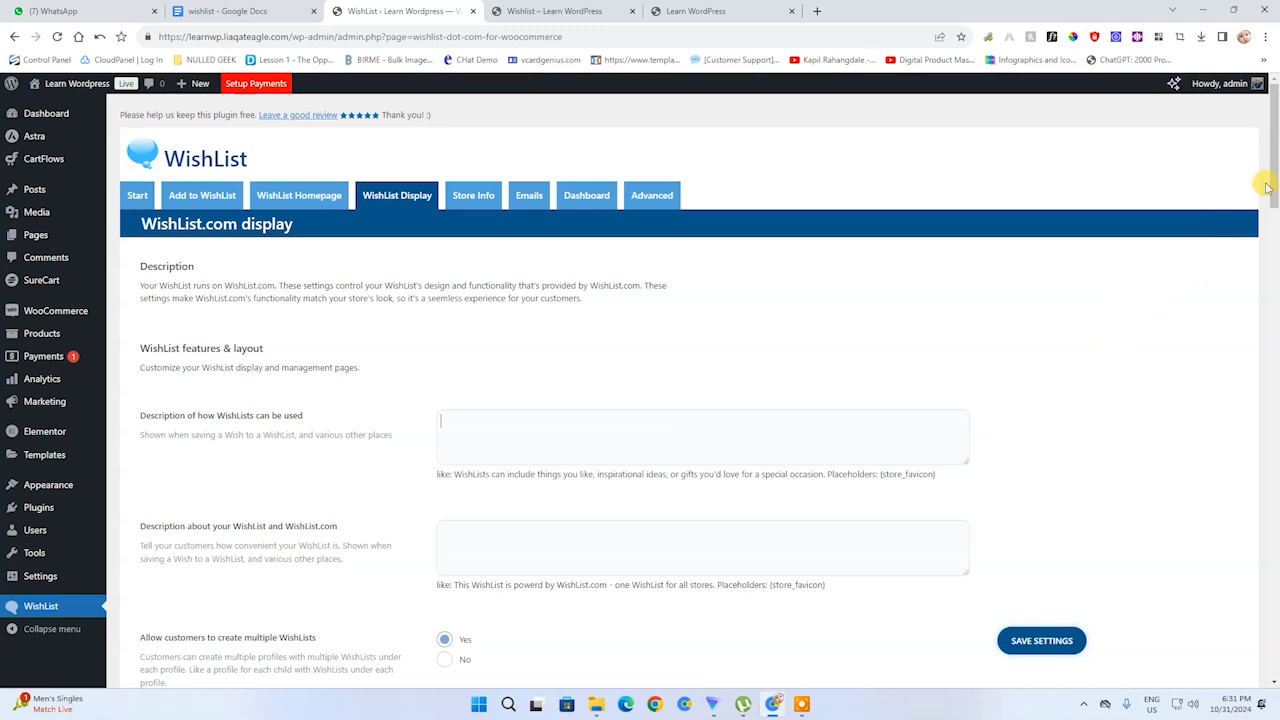
scroll(1266, 187, "down", 1)
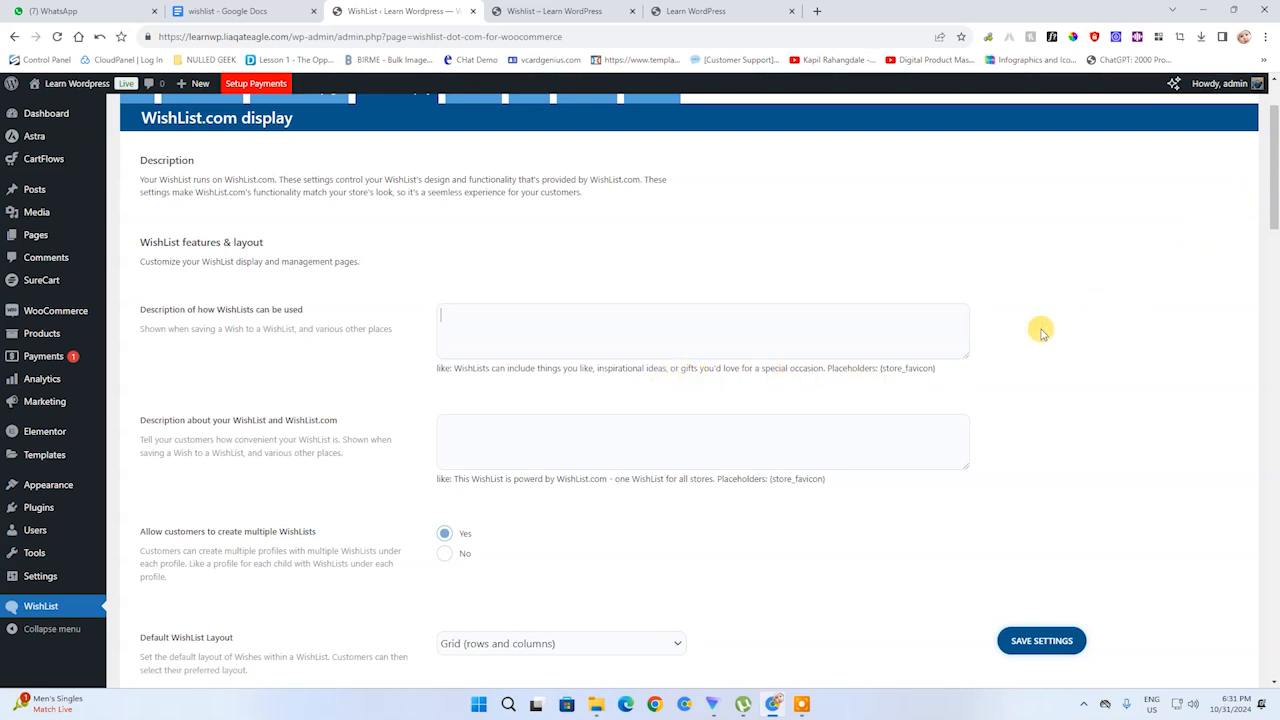
left_click(1278, 183)
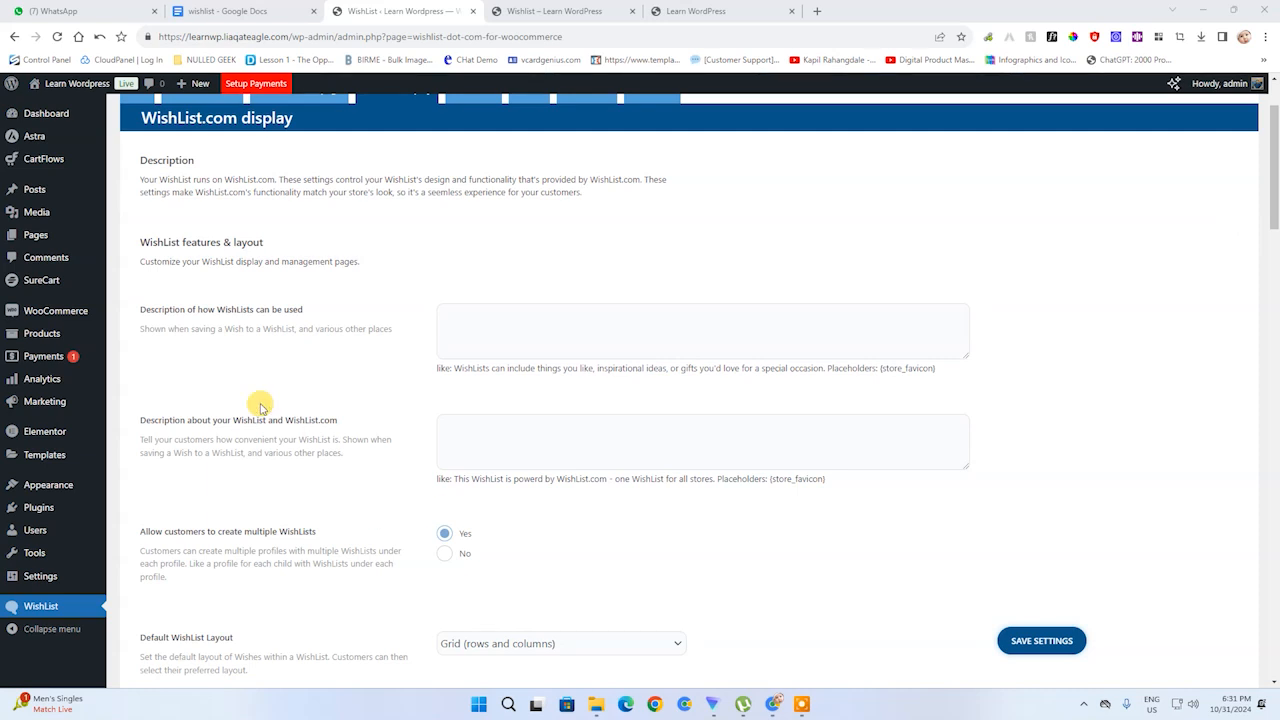
left_click(605, 438)
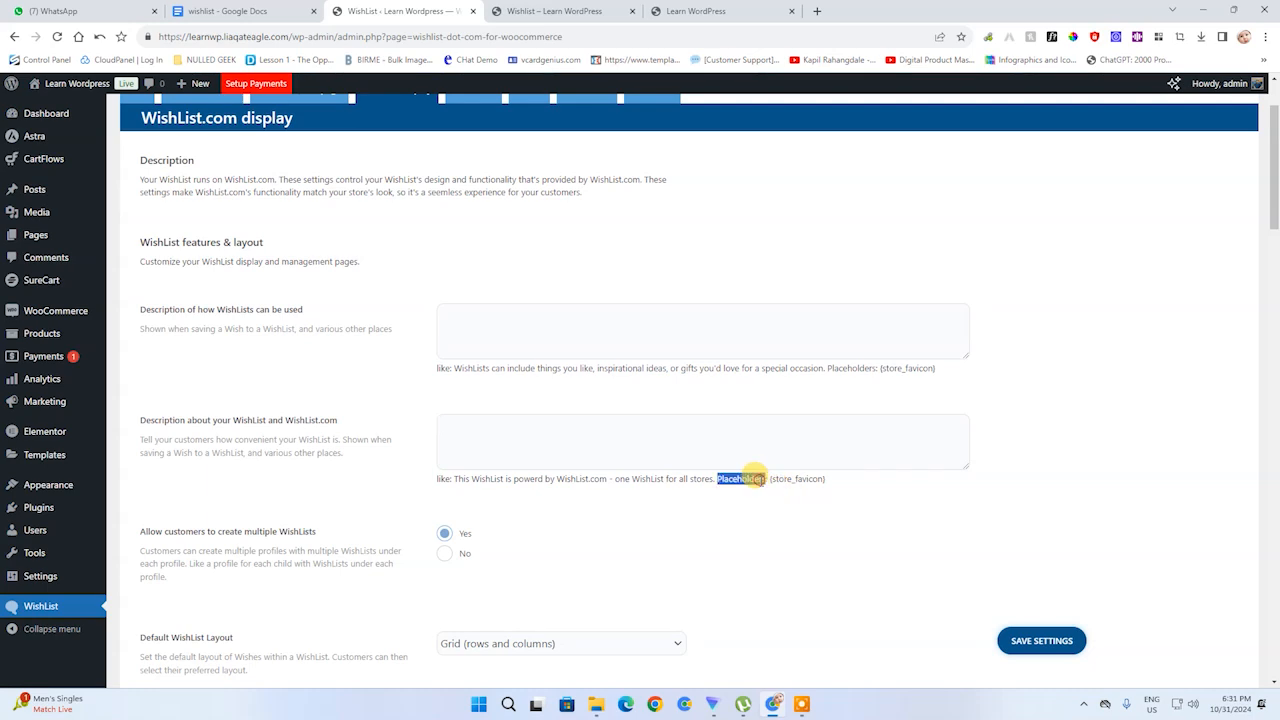
triple_click(757, 479)
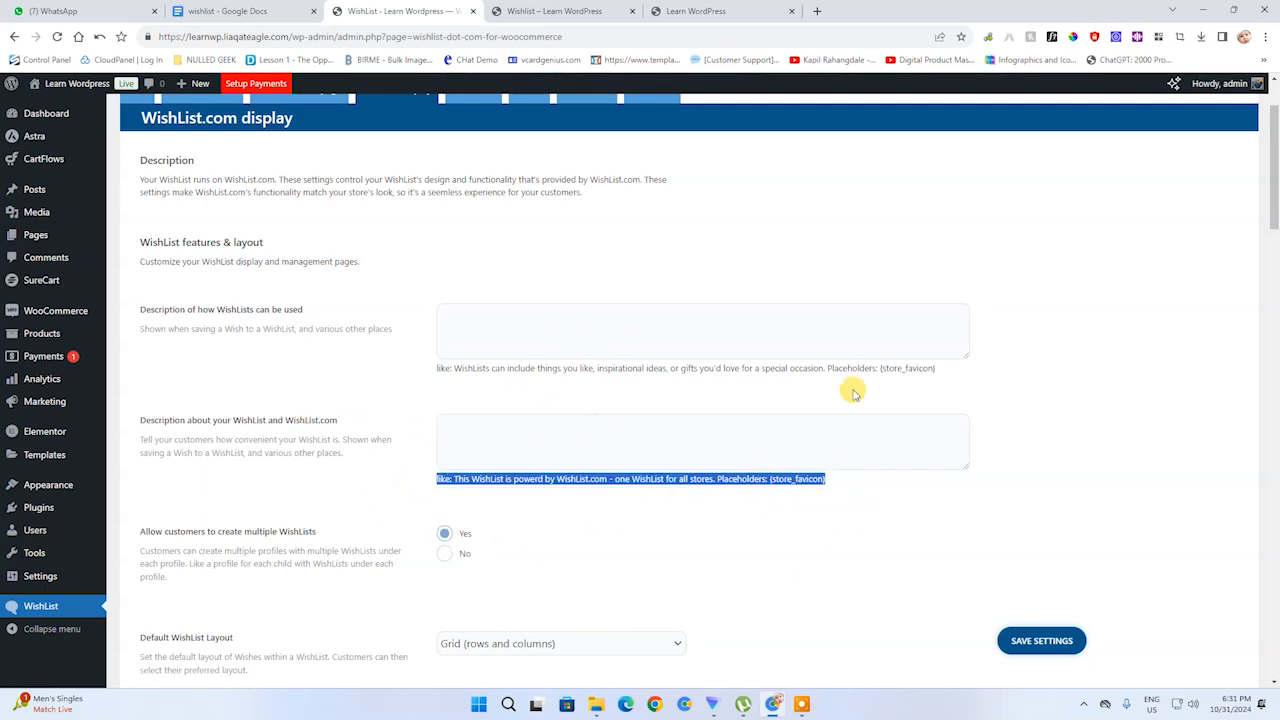
left_click_drag(1271, 195, 1210, 174)
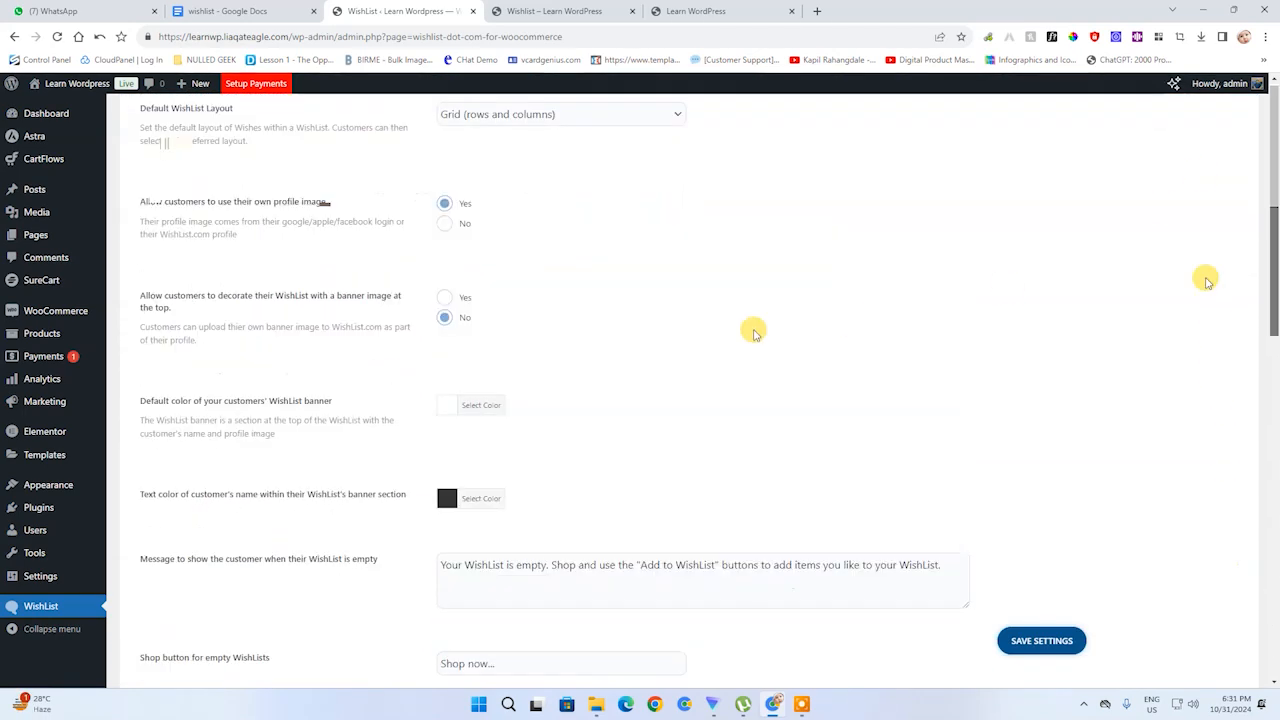
- Open wishlist.com in a new browser tab and look through its homepage
left_click(818, 11)
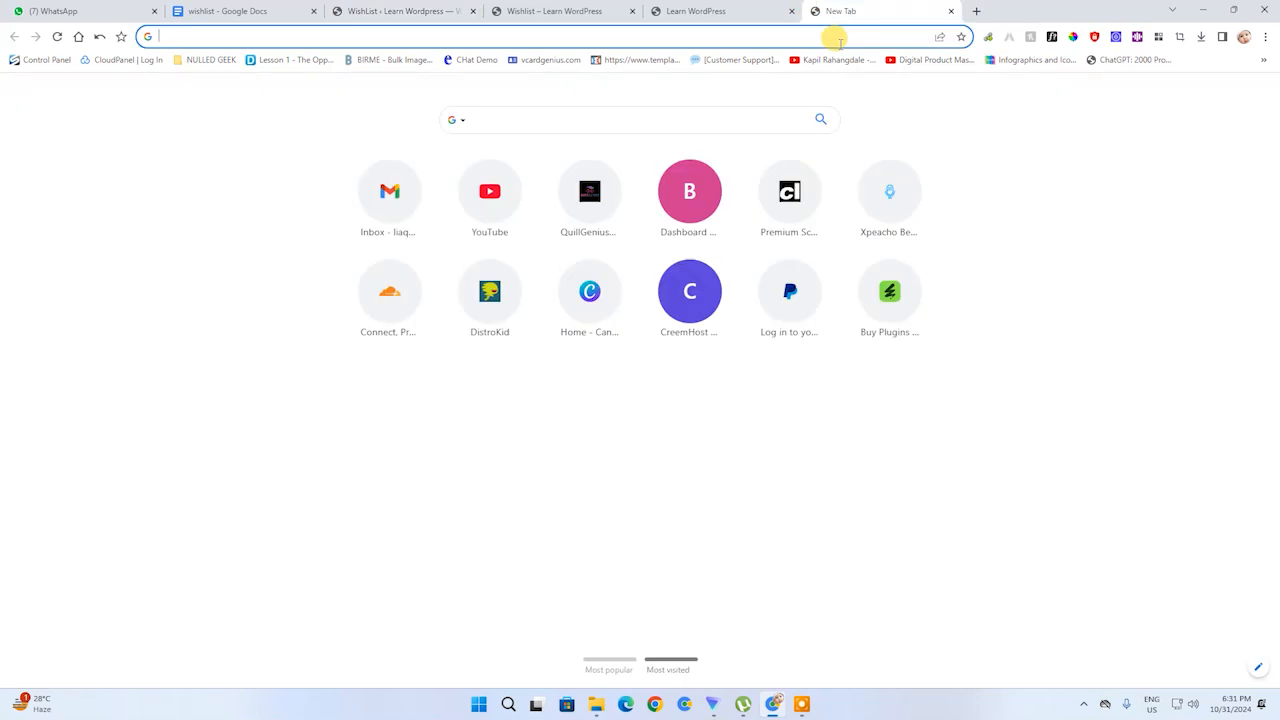
type("wisl")
key("BackSpace")
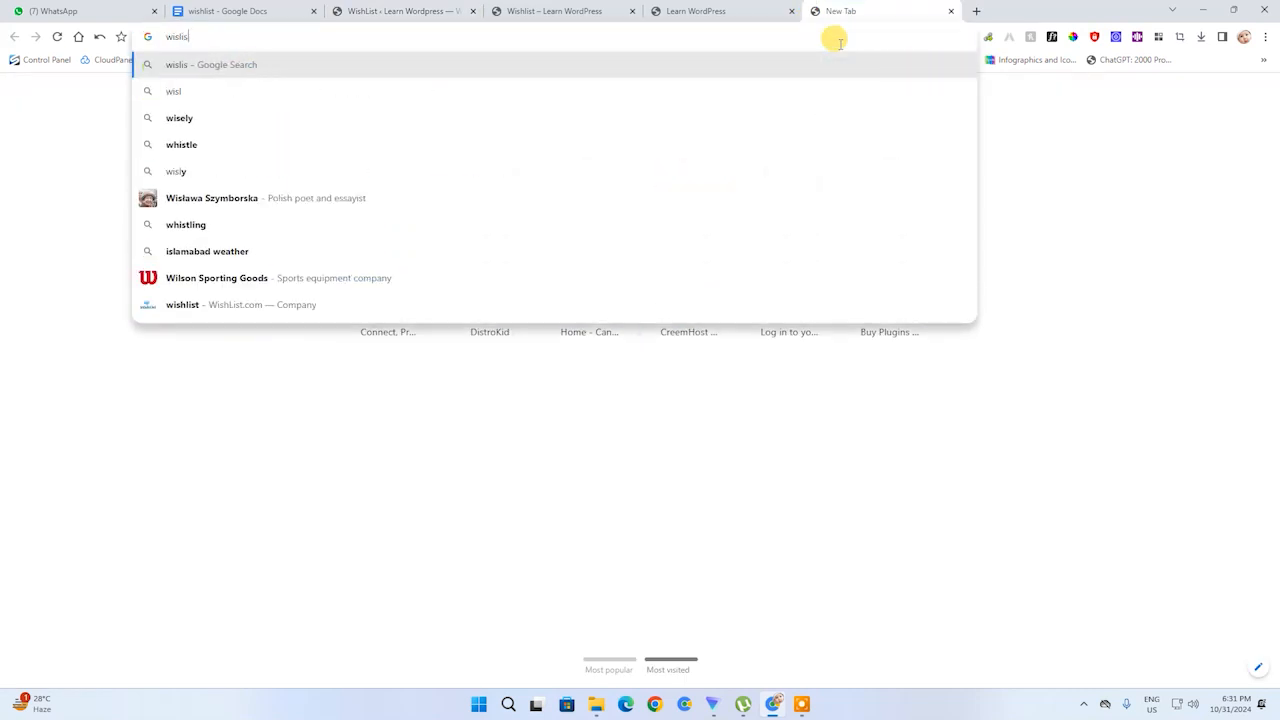
type("hlist.com")
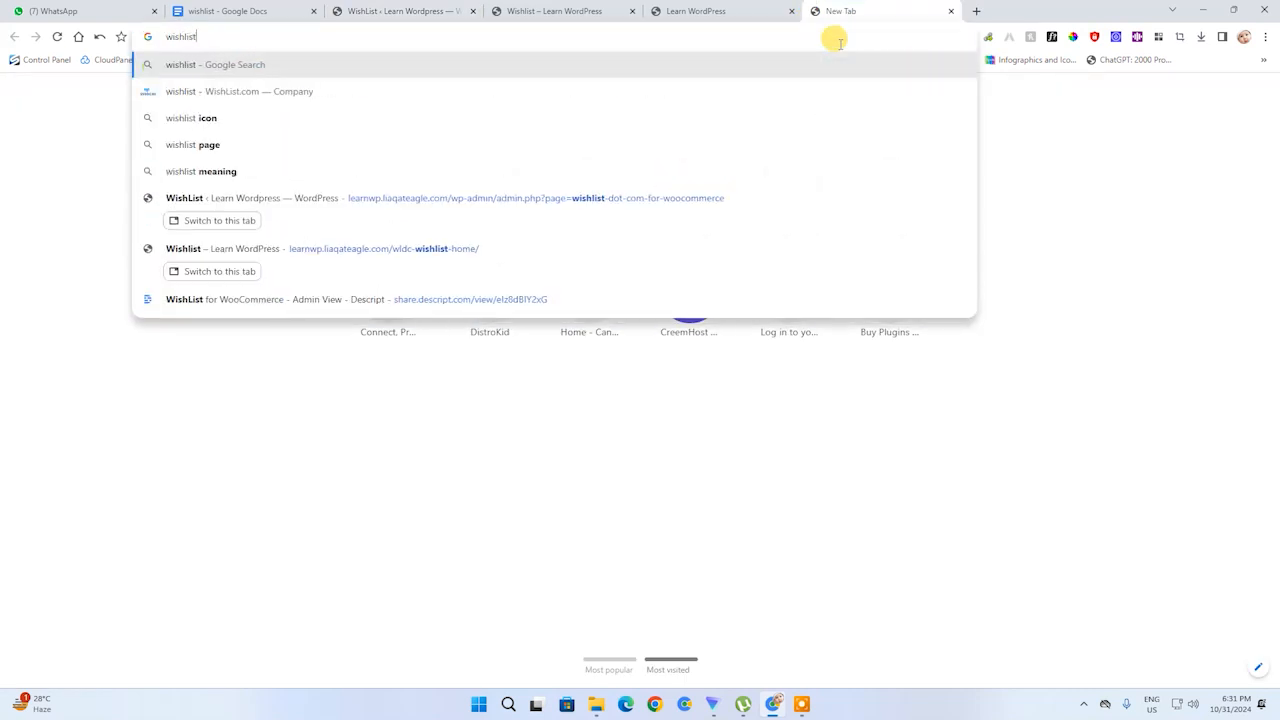
key("Return")
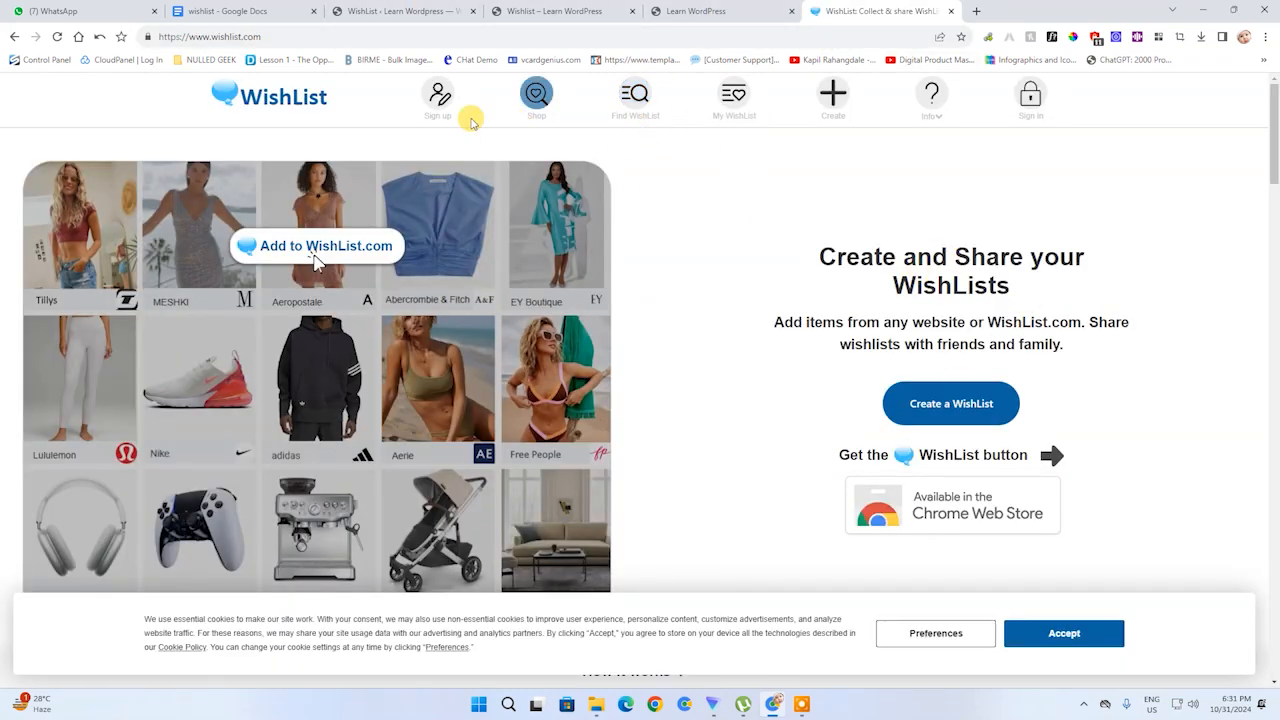
left_click_drag(1275, 122, 1191, 583)
- View the My WishList sign-in page on WishList.com, then go back and browse the Shop page's product categories
left_click(735, 107)
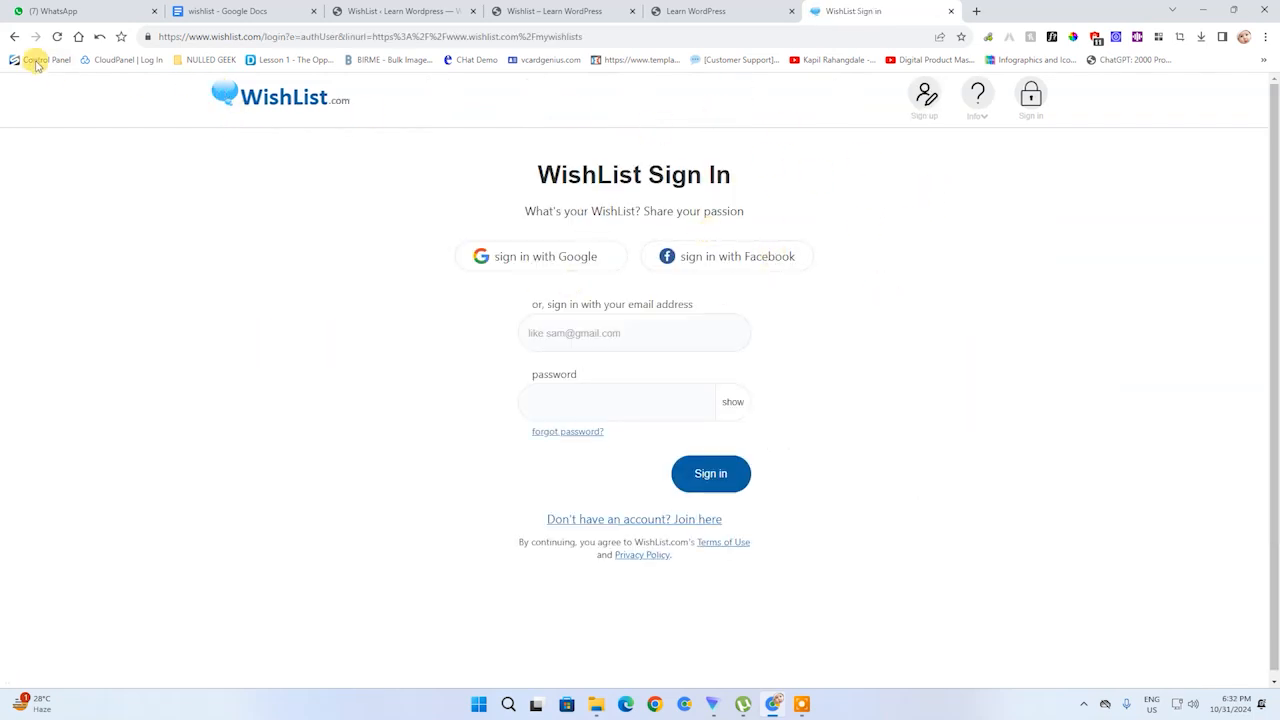
left_click(14, 36)
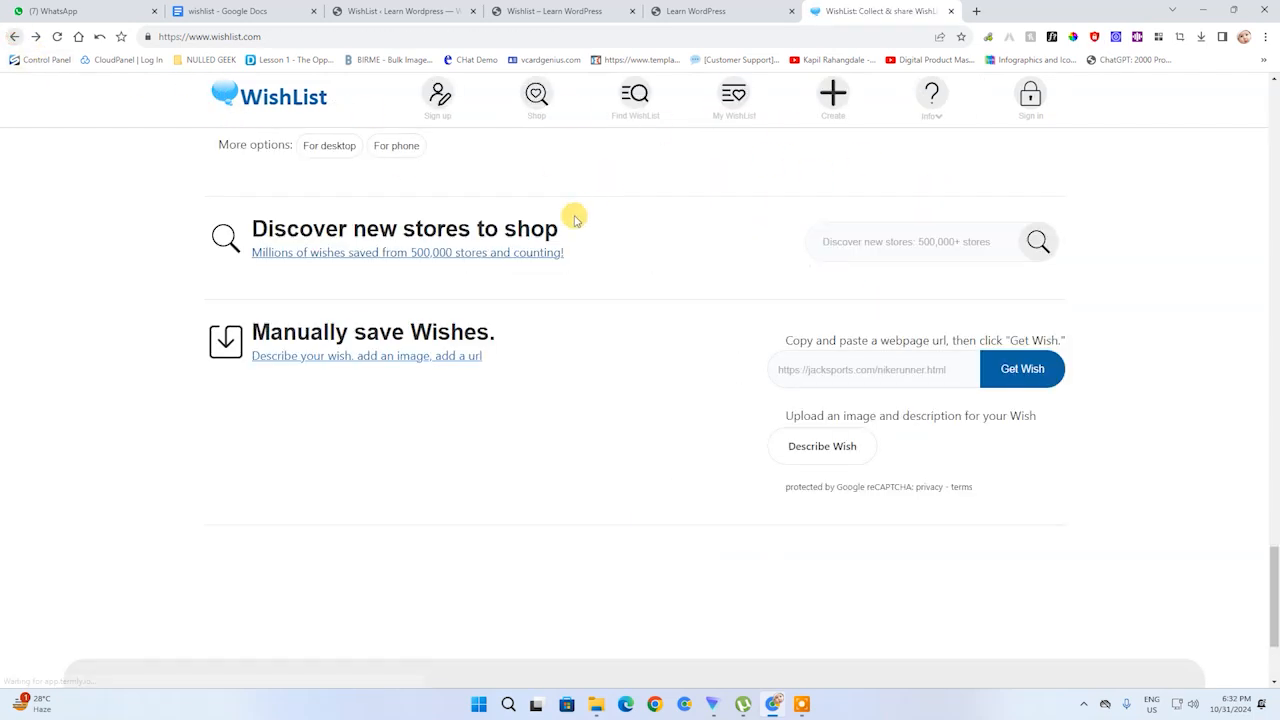
left_click(537, 95)
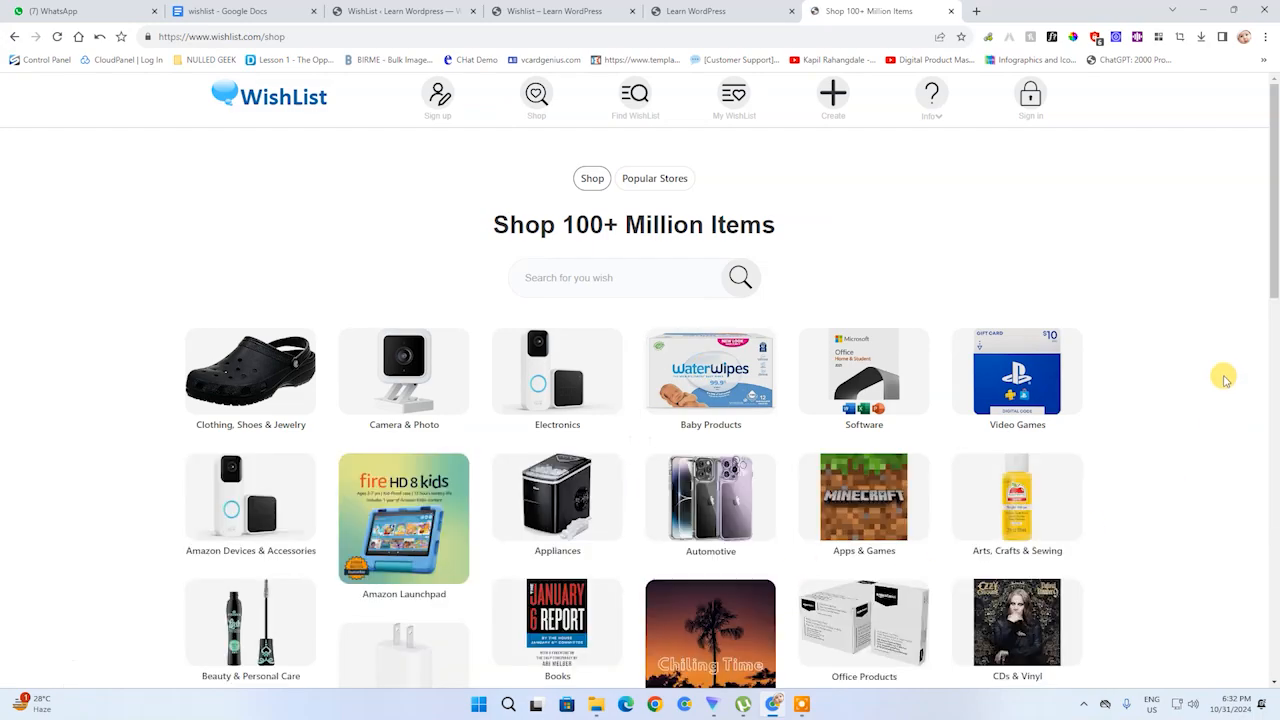
left_click_drag(1274, 212, 1231, 226)
- Return to the WishList plugin settings in WordPress and view the Store Info section
left_click(720, 11)
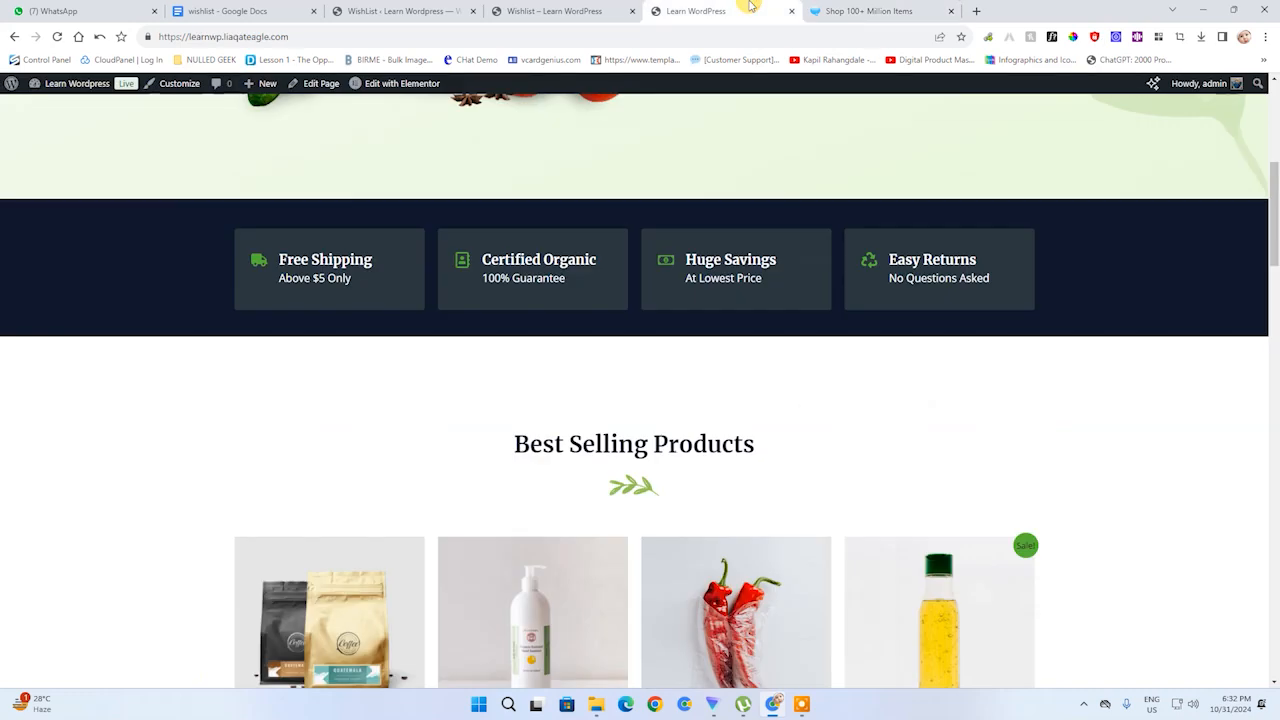
left_click(593, 7)
left_click(410, 10)
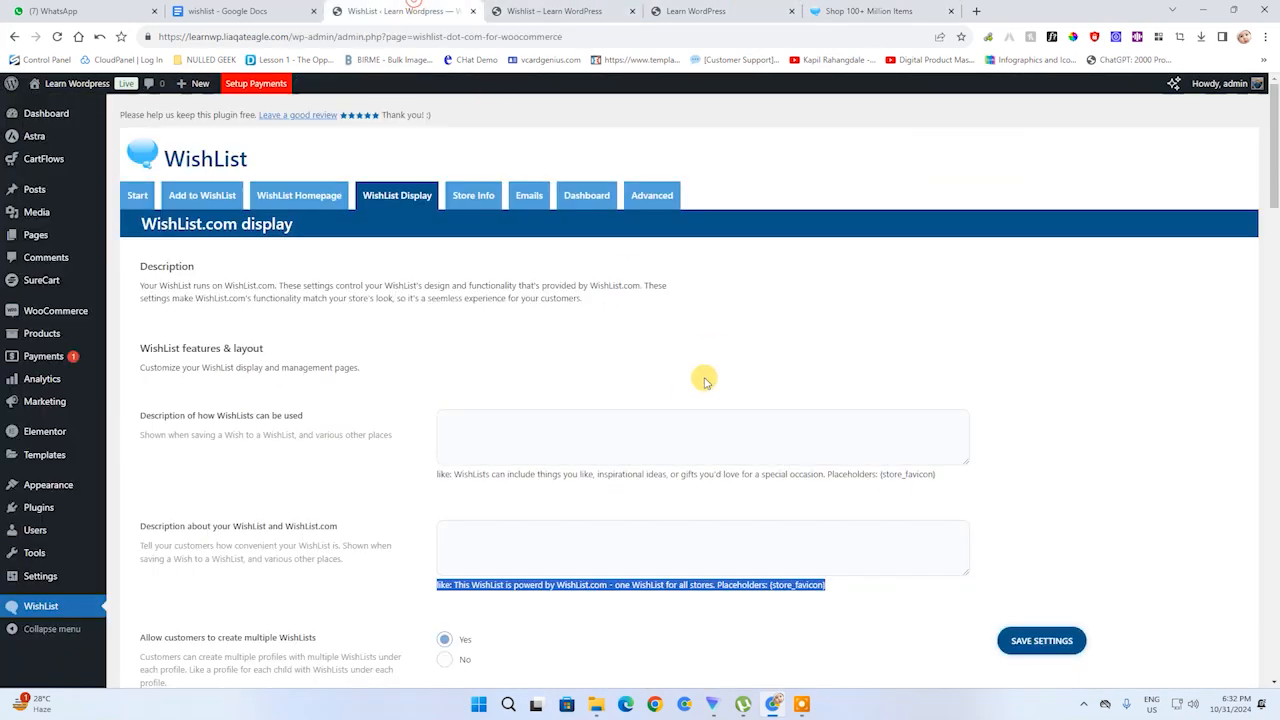
left_click(465, 195)
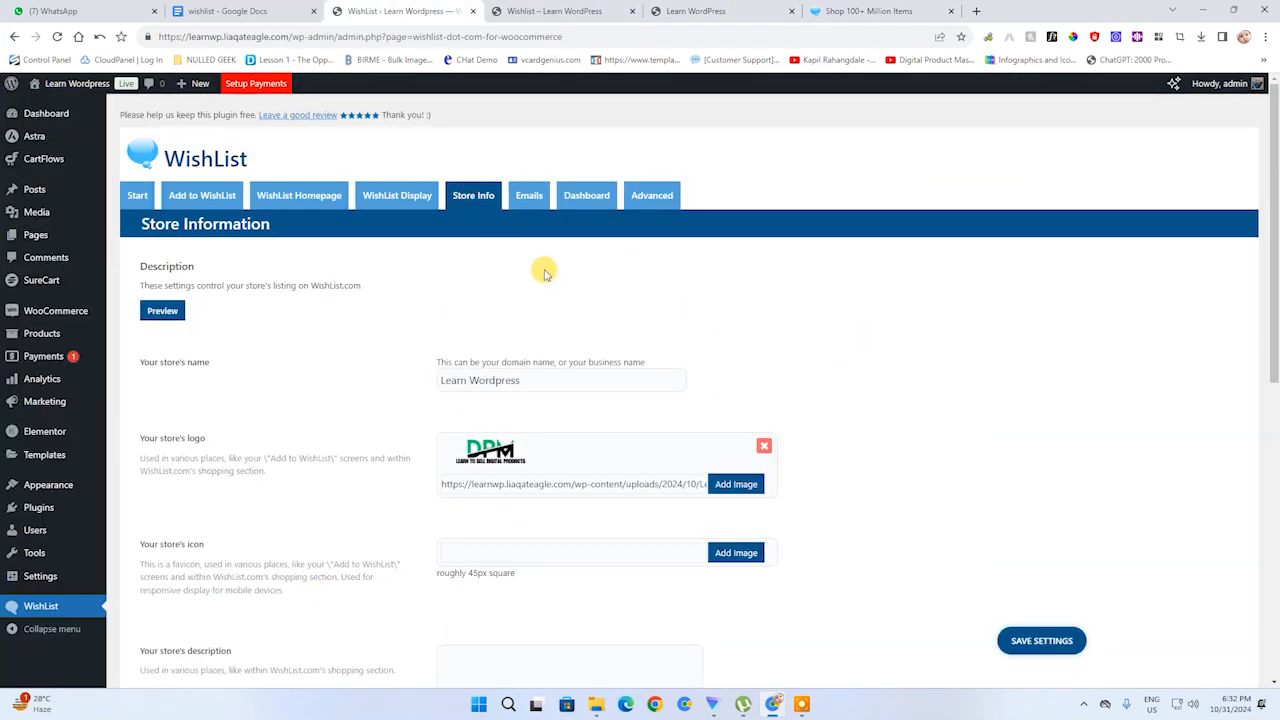
- Open the plugin's email settings and look at the Wish in Stock, Wish Reserved Notice and Reservation Confirmation emails
left_click(530, 196)
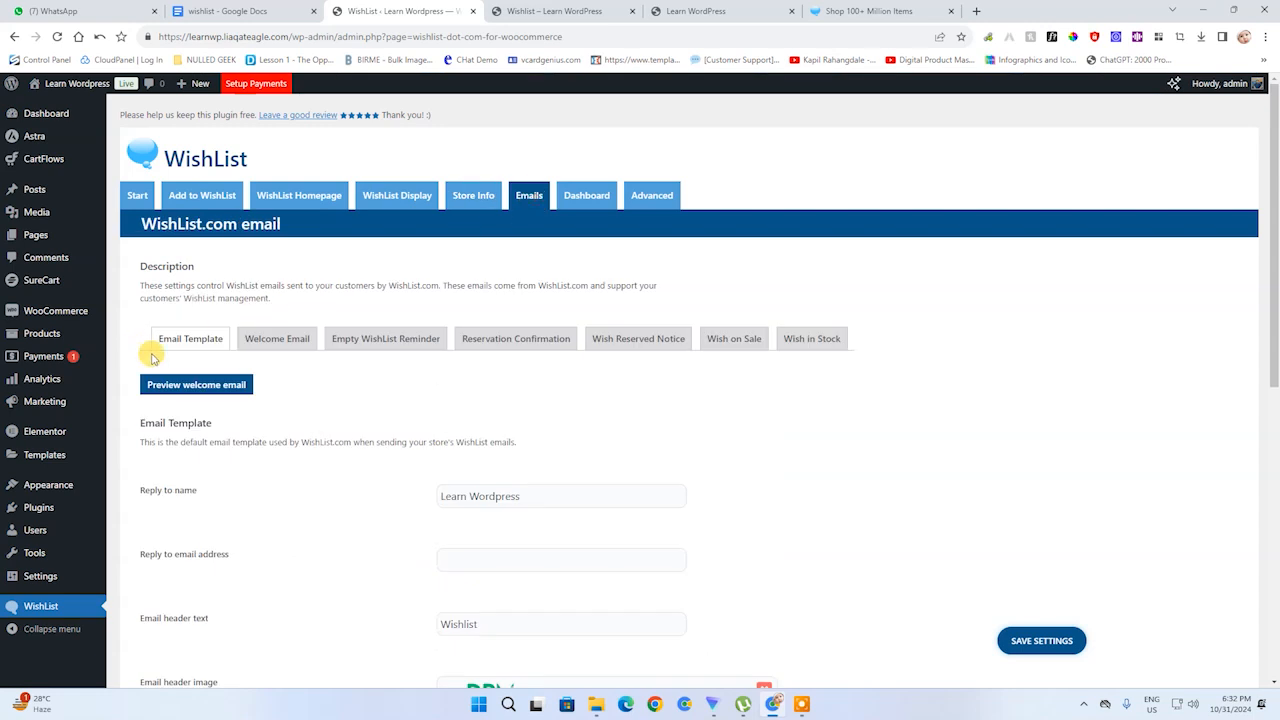
left_click(795, 343)
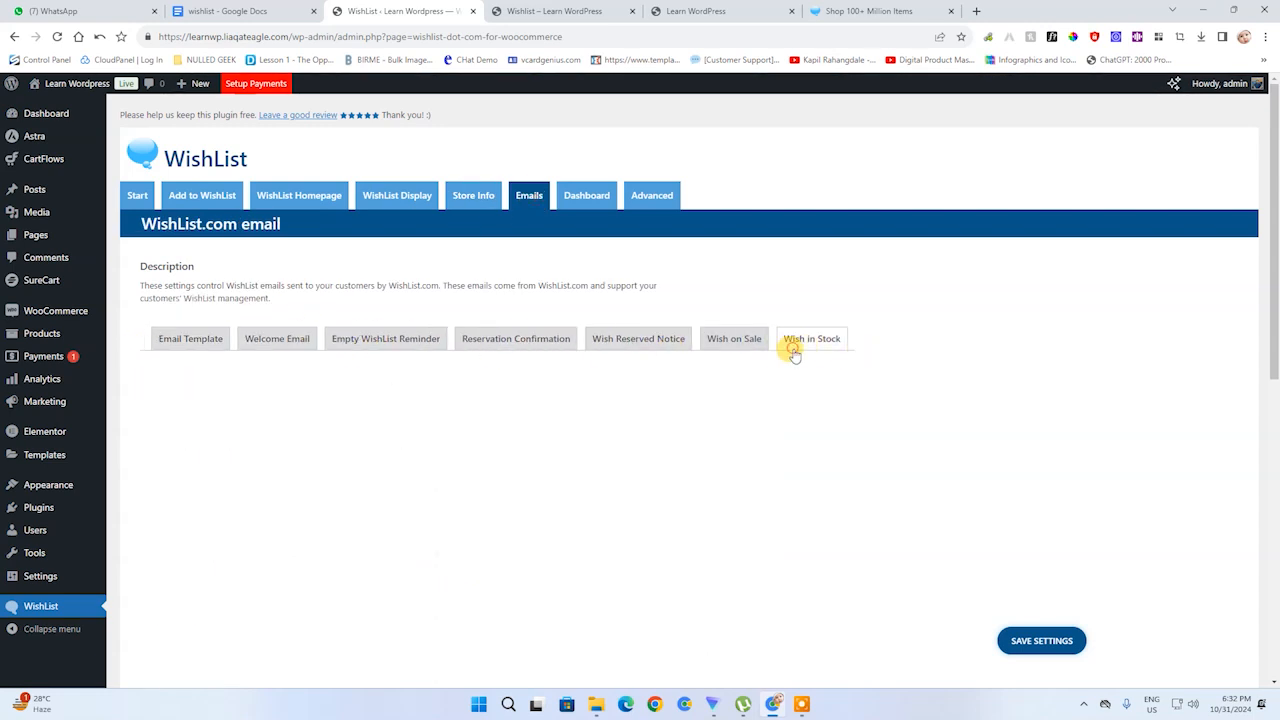
left_click(640, 340)
left_click(525, 338)
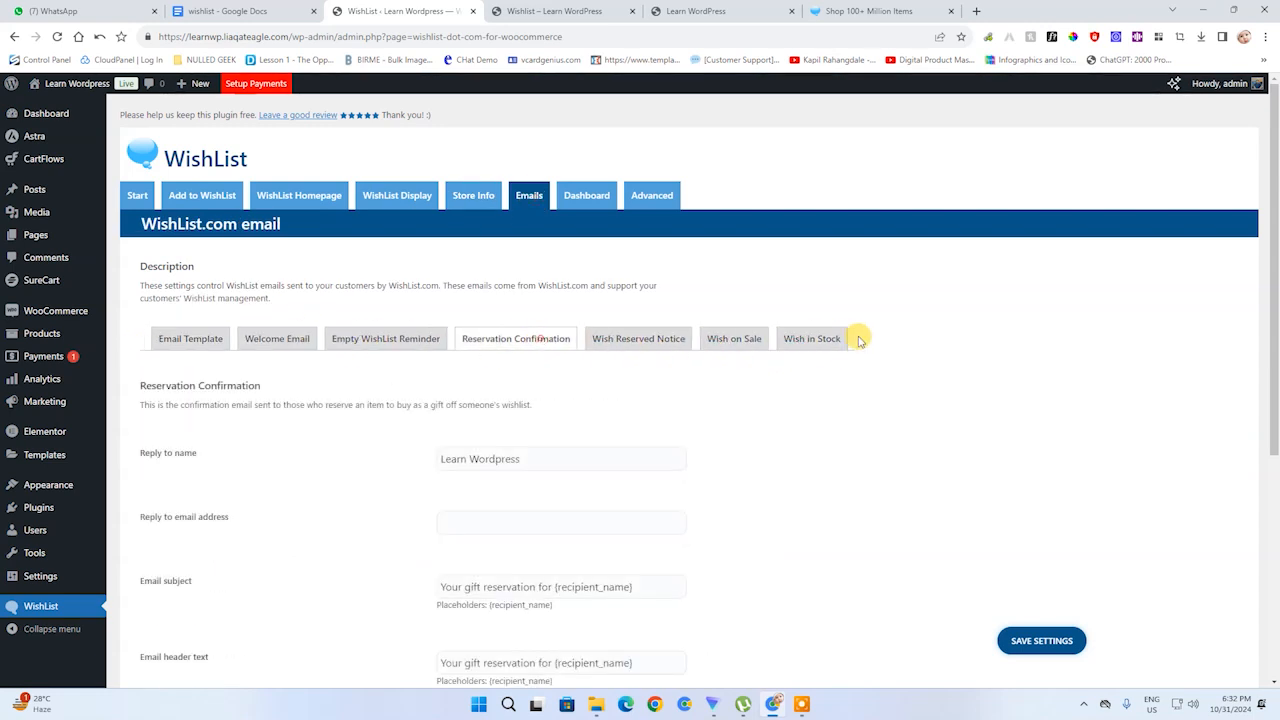
- Save the Wish in Stock and Wish on Sale email settings with both emails set to Enabled
left_click(812, 338)
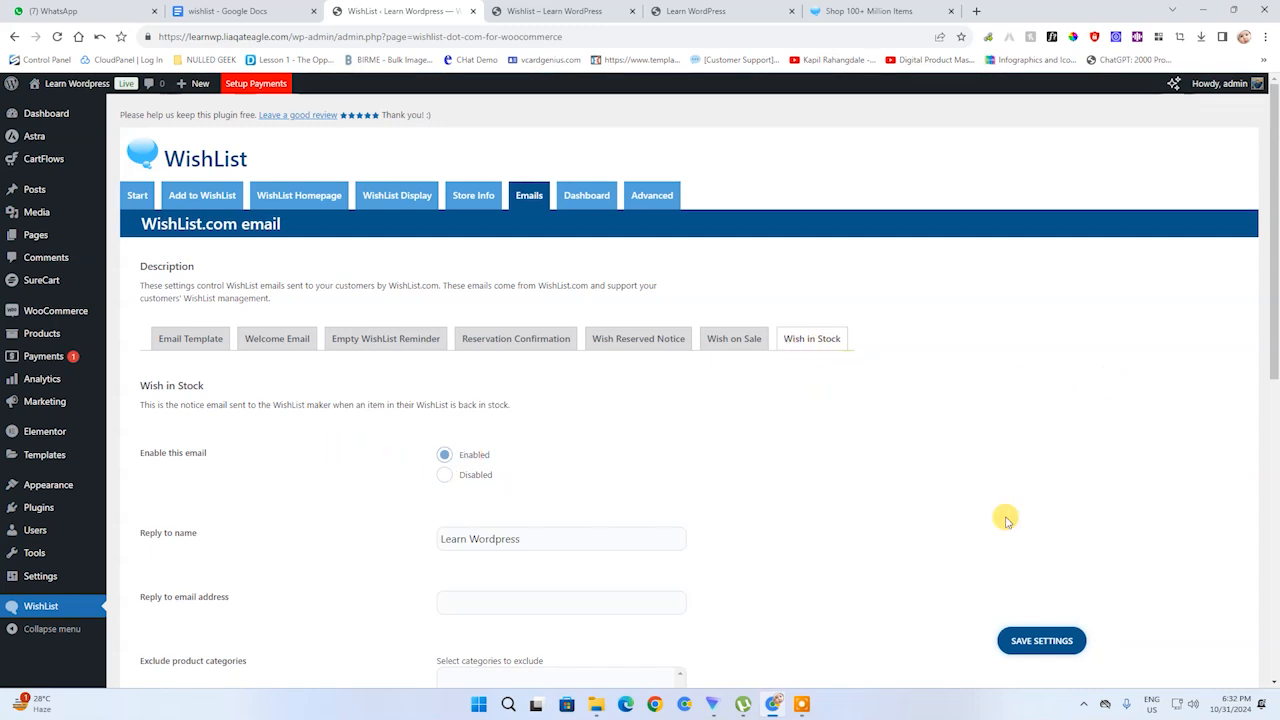
left_click(1040, 640)
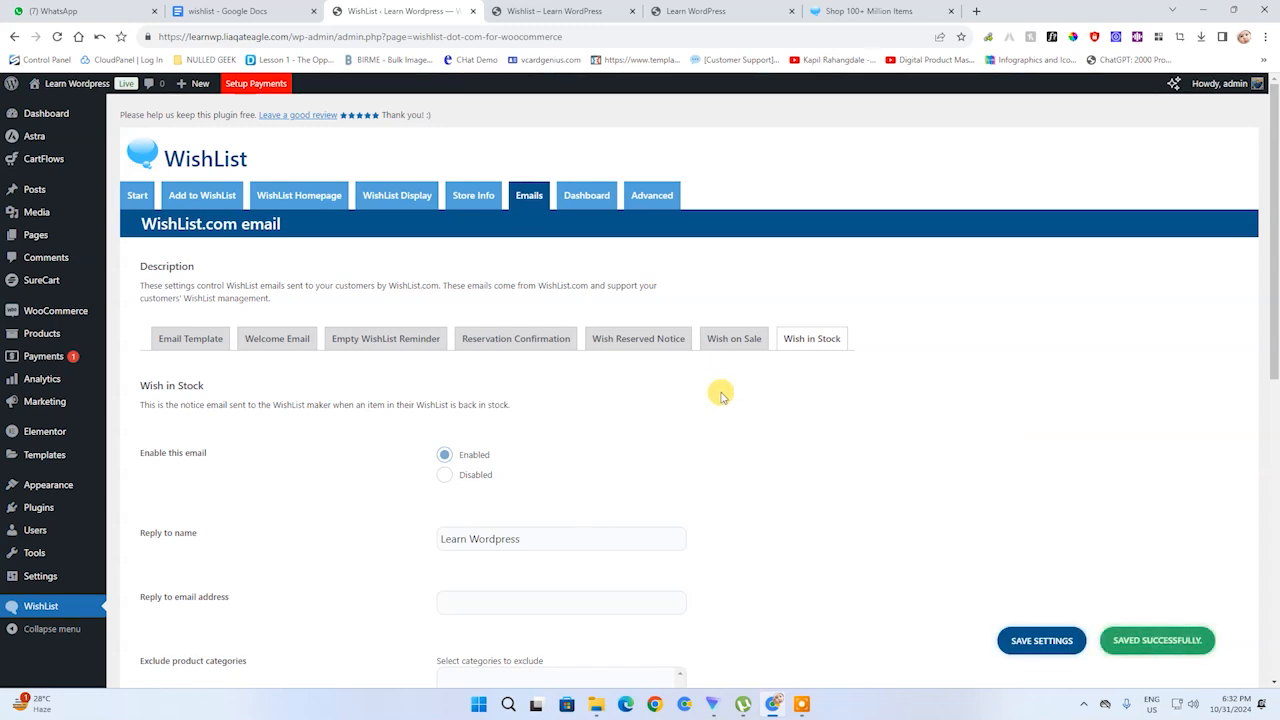
left_click(730, 340)
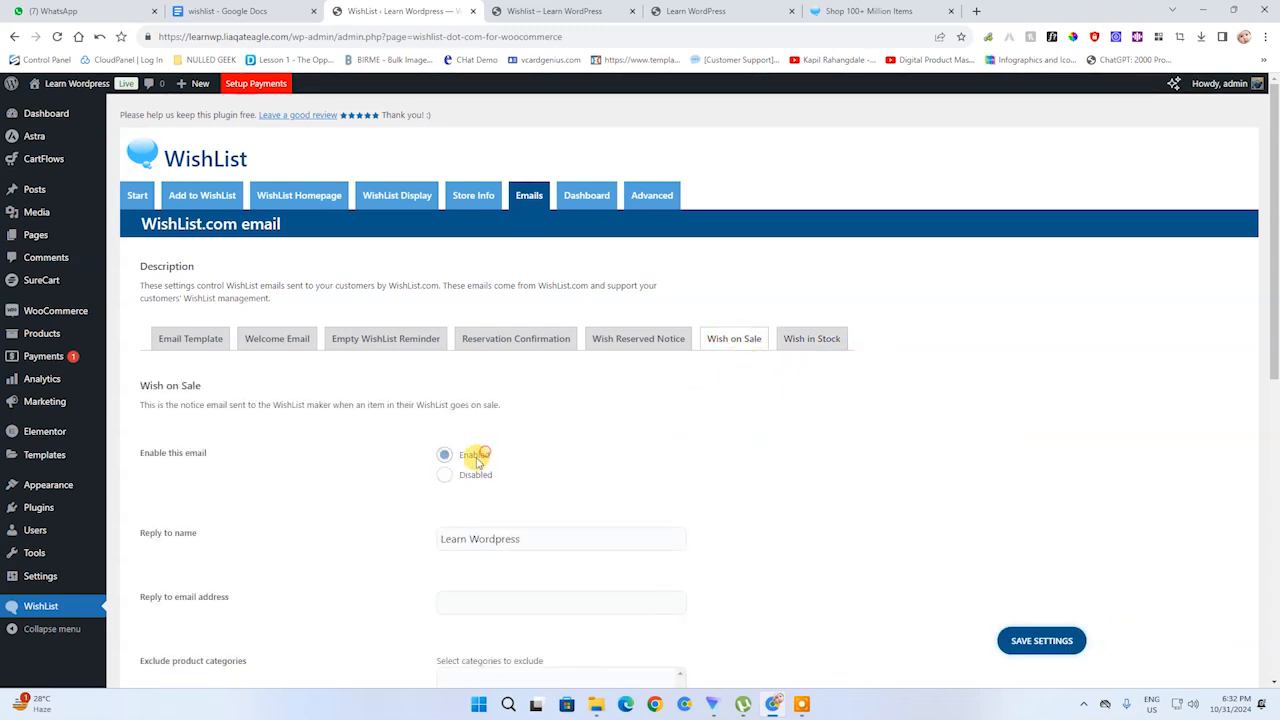
left_click(1040, 640)
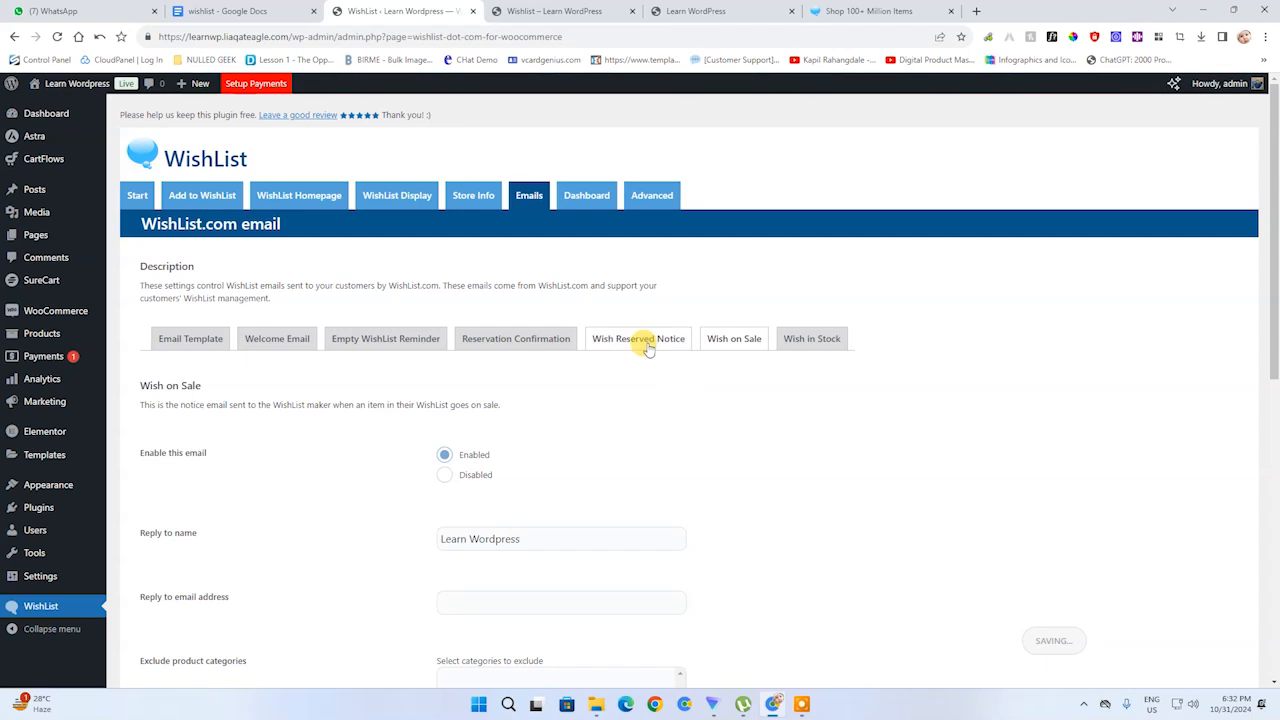
- Review the Wish Reserved Notice, Reservation Confirmation, Welcome and Empty WishList Reminder emails, including the reminder's content and template options
left_click(647, 345)
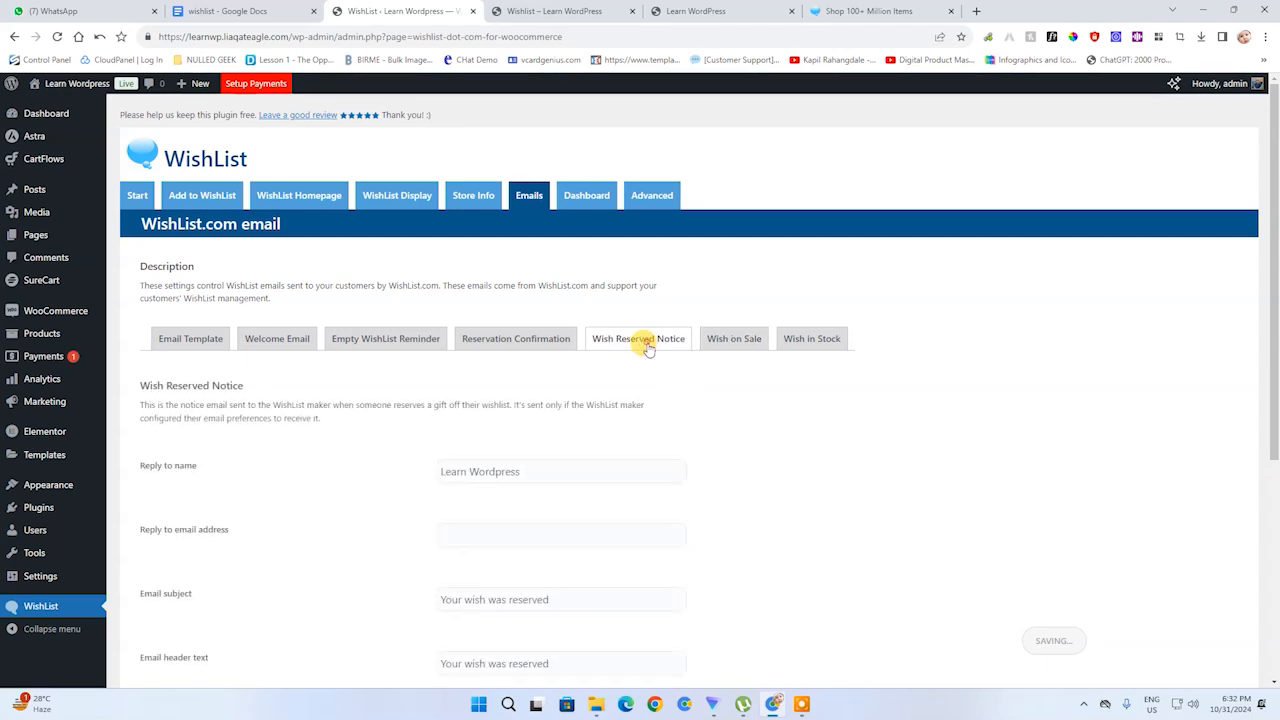
left_click(517, 340)
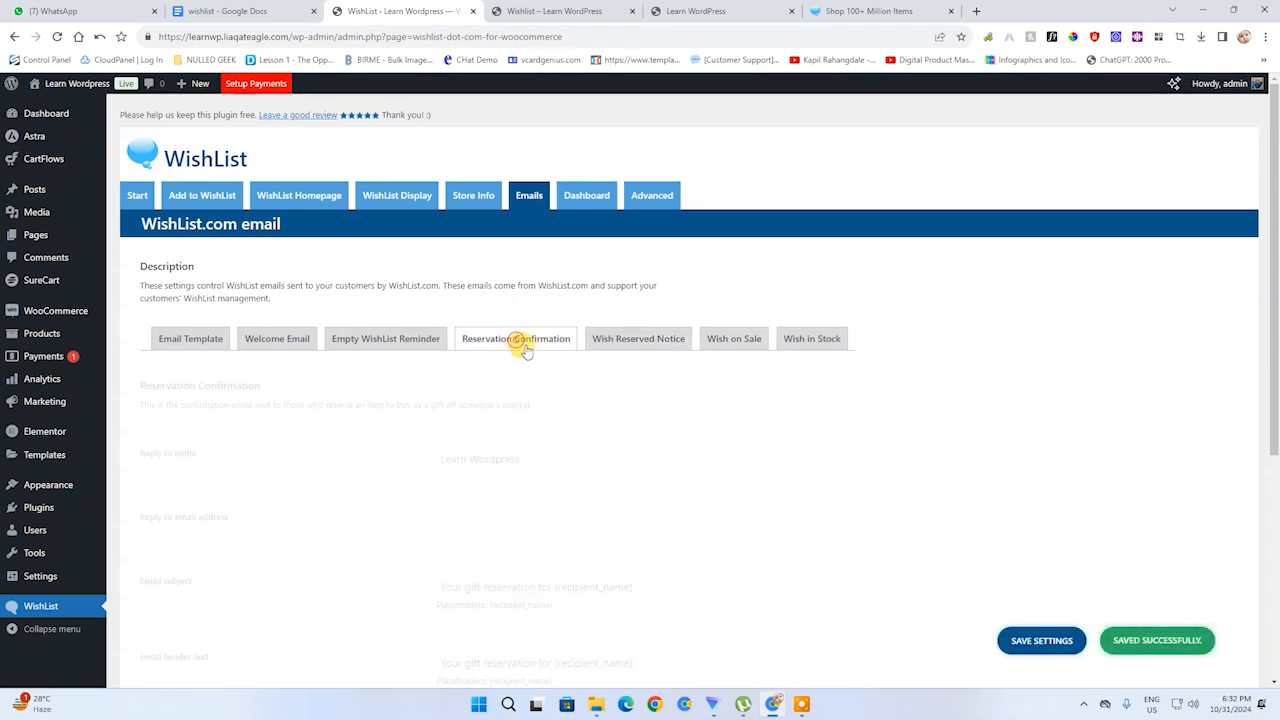
left_click(423, 342)
left_click(286, 340)
left_click(405, 344)
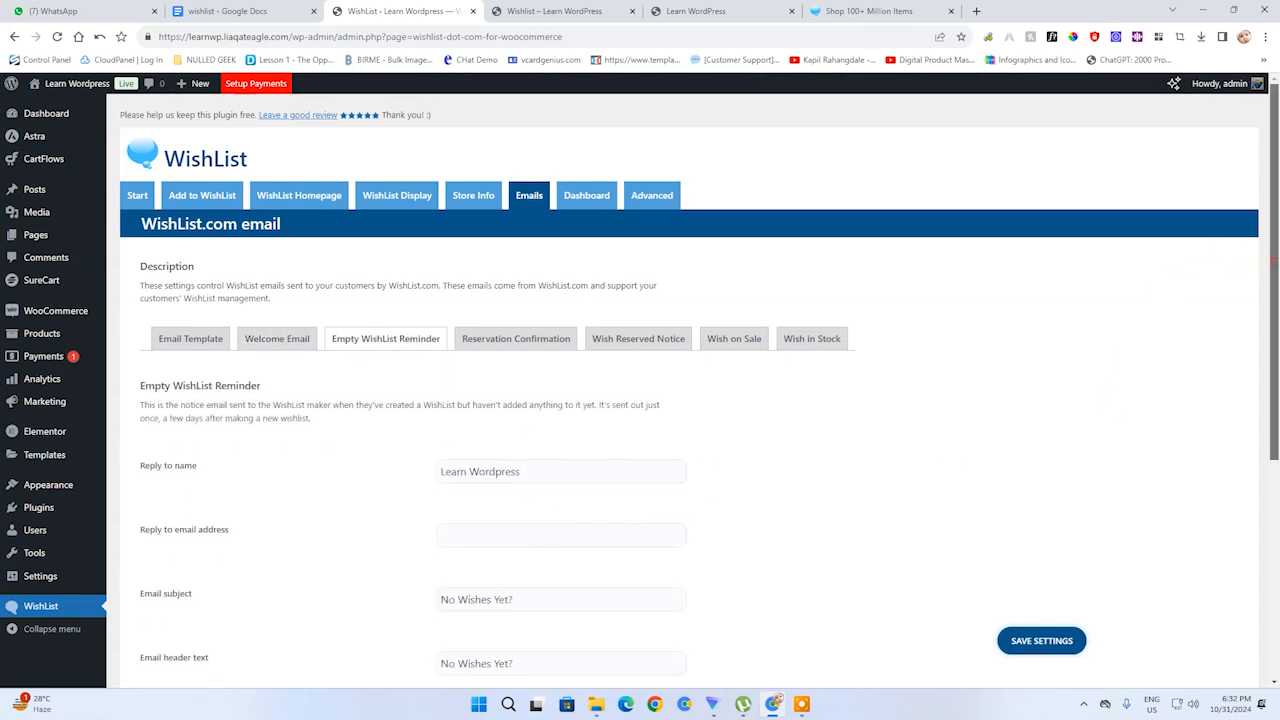
scroll(1262, 257, "down", 5)
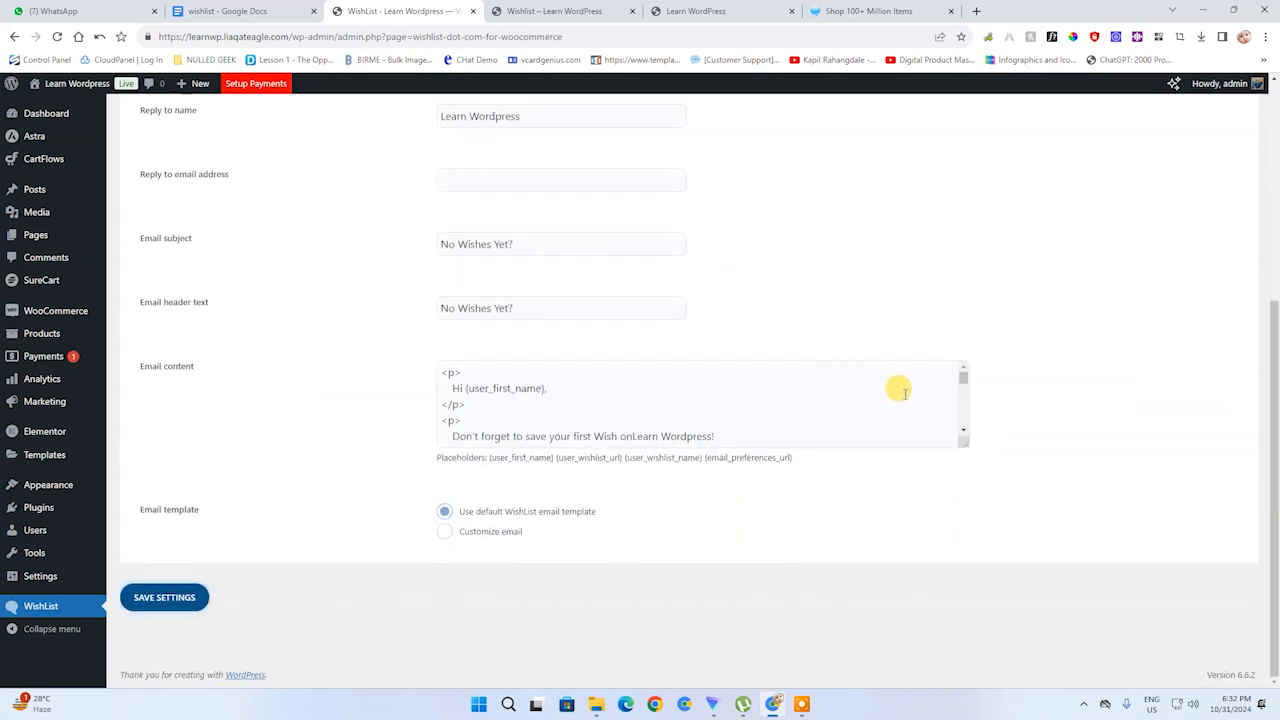
left_click_drag(961, 375, 980, 300)
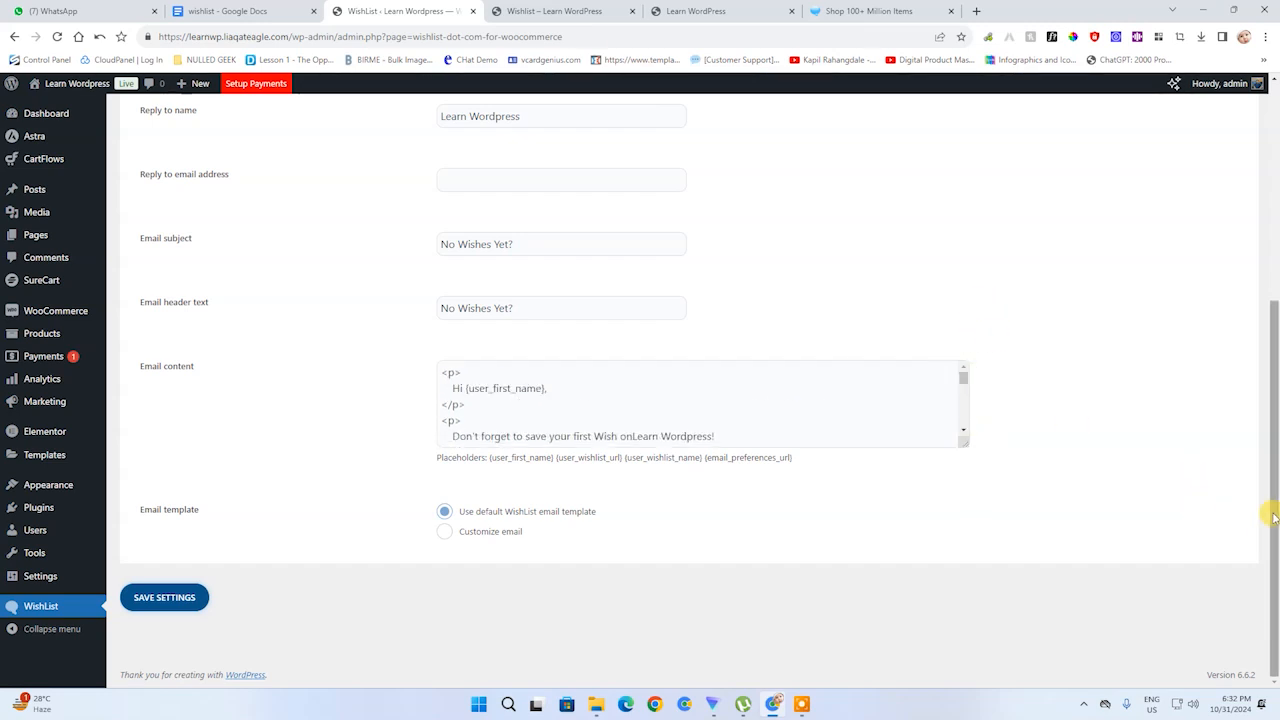
left_click_drag(1273, 512, 1245, 218)
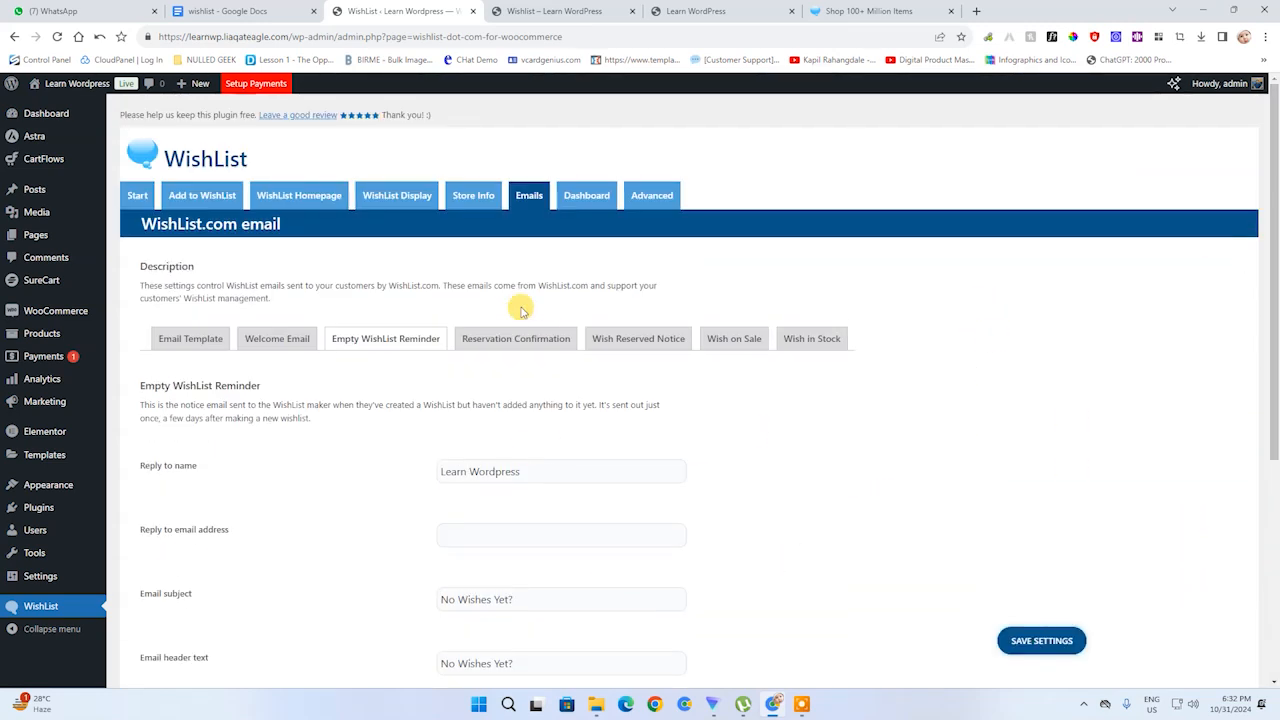
- Open the store's WishList.com dashboard, accept the cookies and examine its recent wishes, top products and graph data sections
left_click(573, 198)
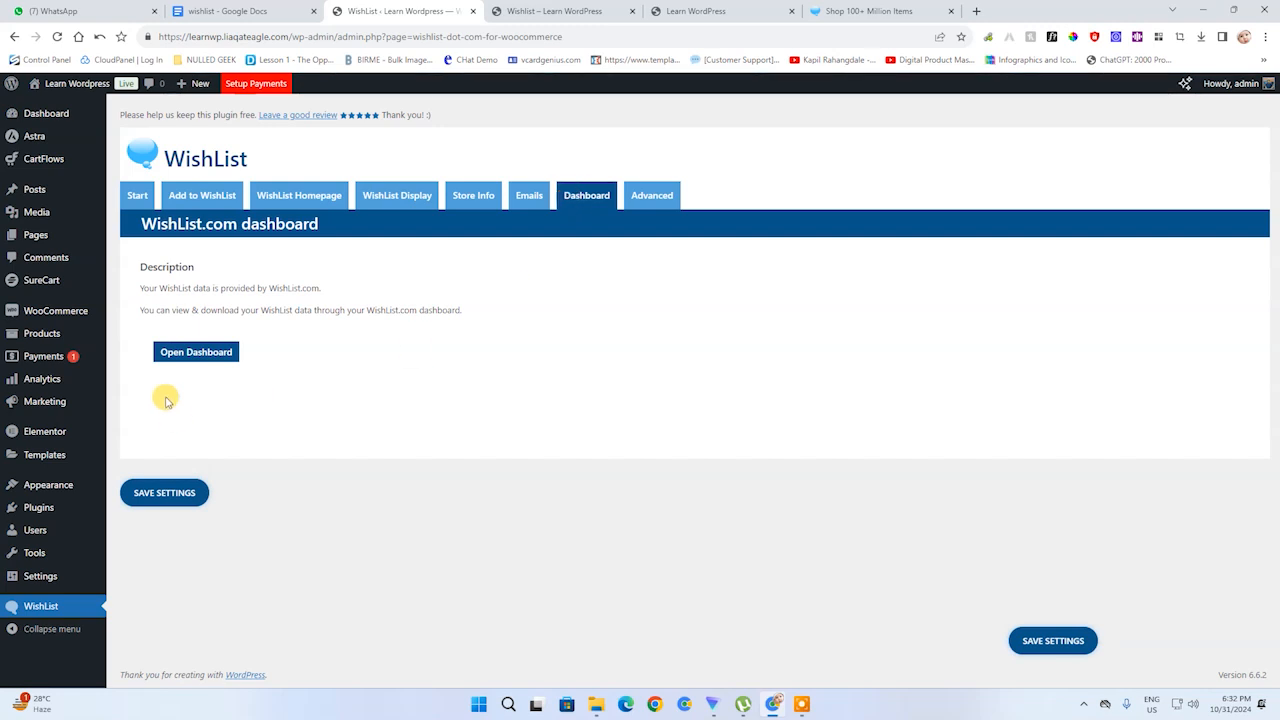
left_click(210, 355)
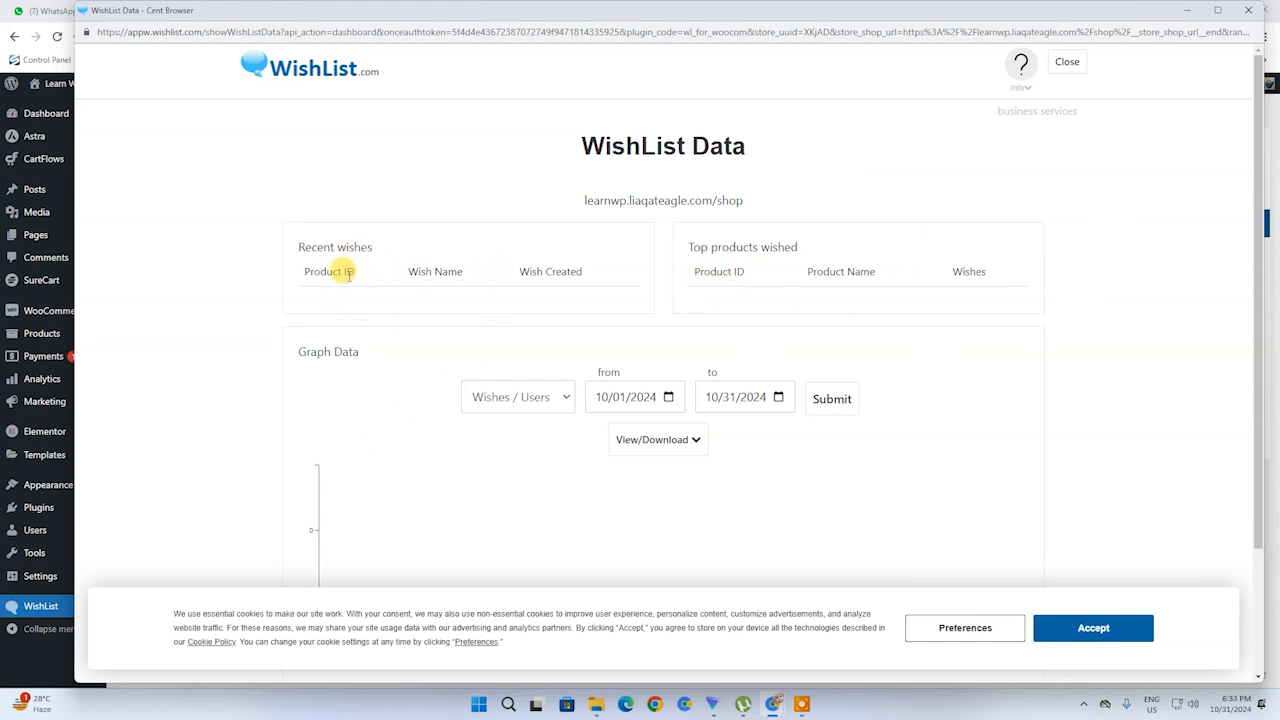
left_click(1079, 648)
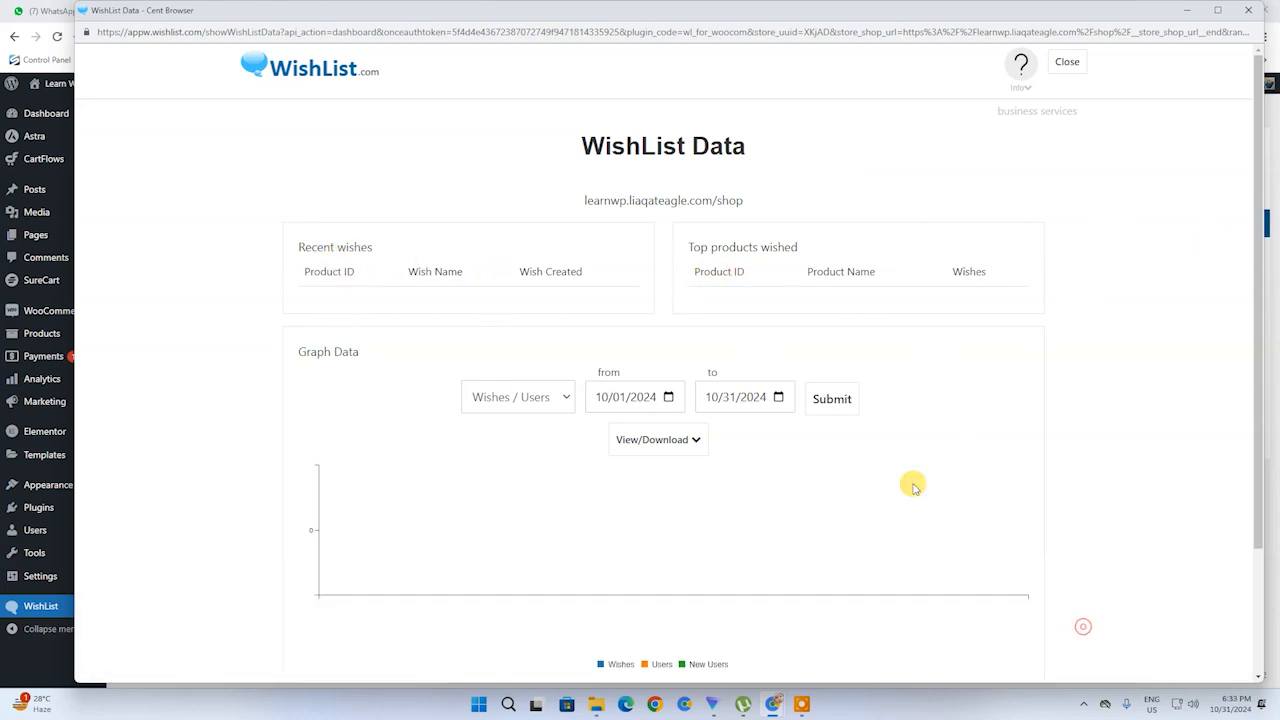
left_click_drag(1258, 150, 1234, 229)
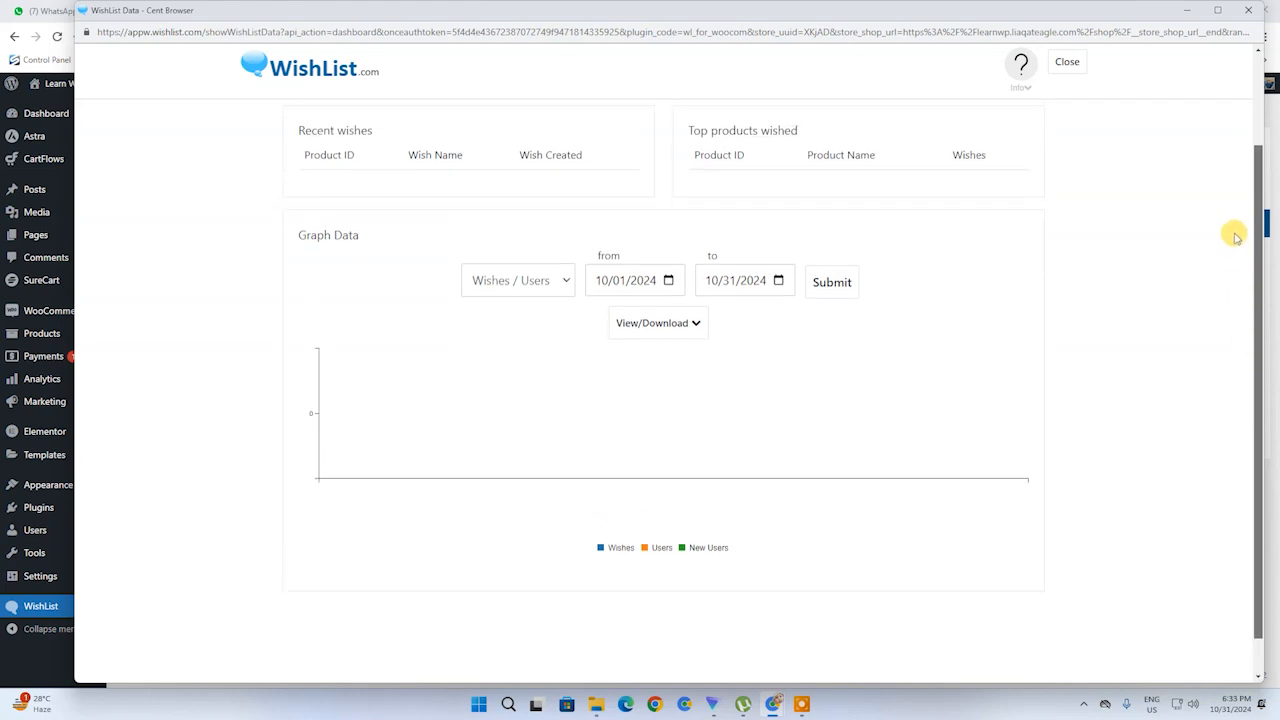
- Close the WishList.com dashboard window, open the plugin's Advanced settings and save them
left_click(1244, 12)
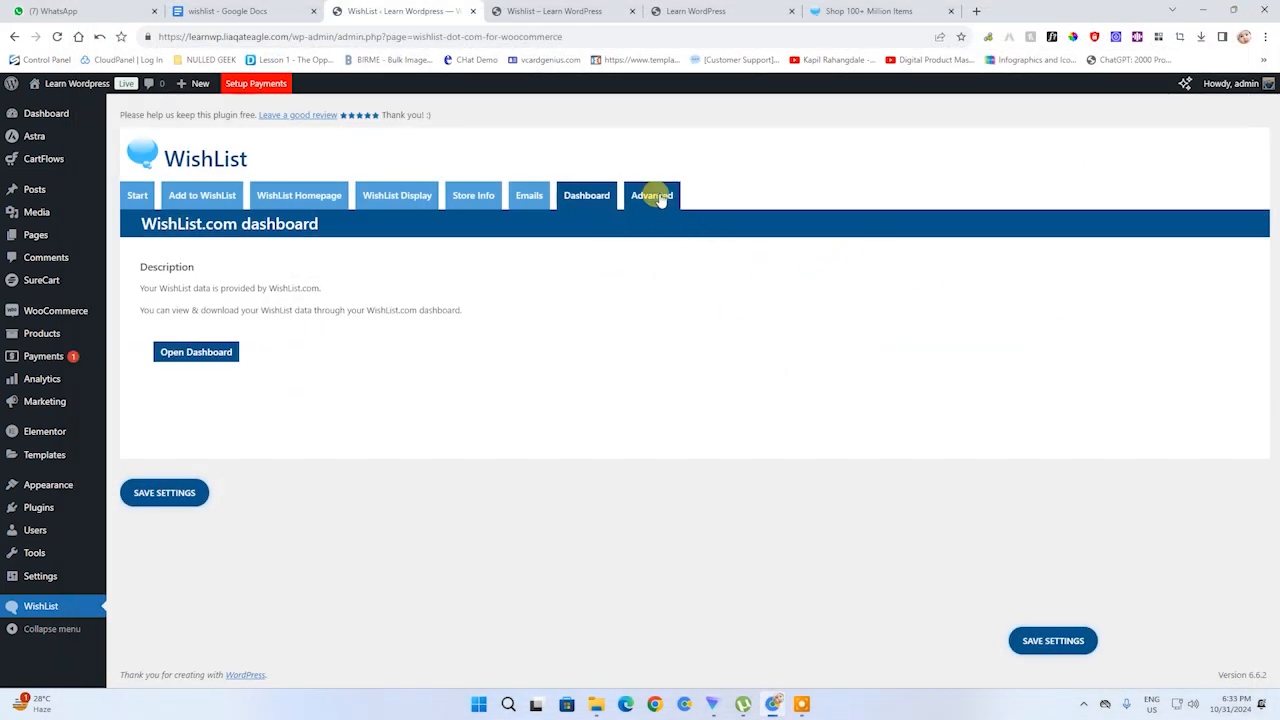
left_click(652, 196)
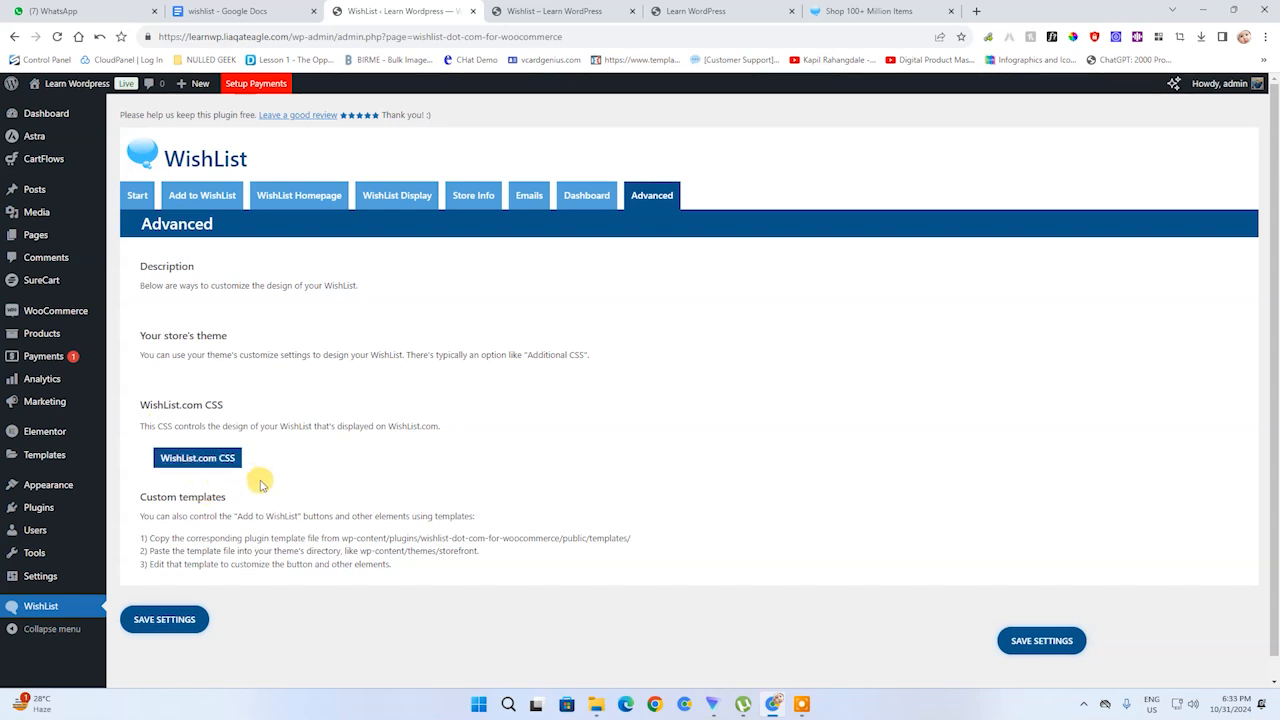
left_click(1041, 640)
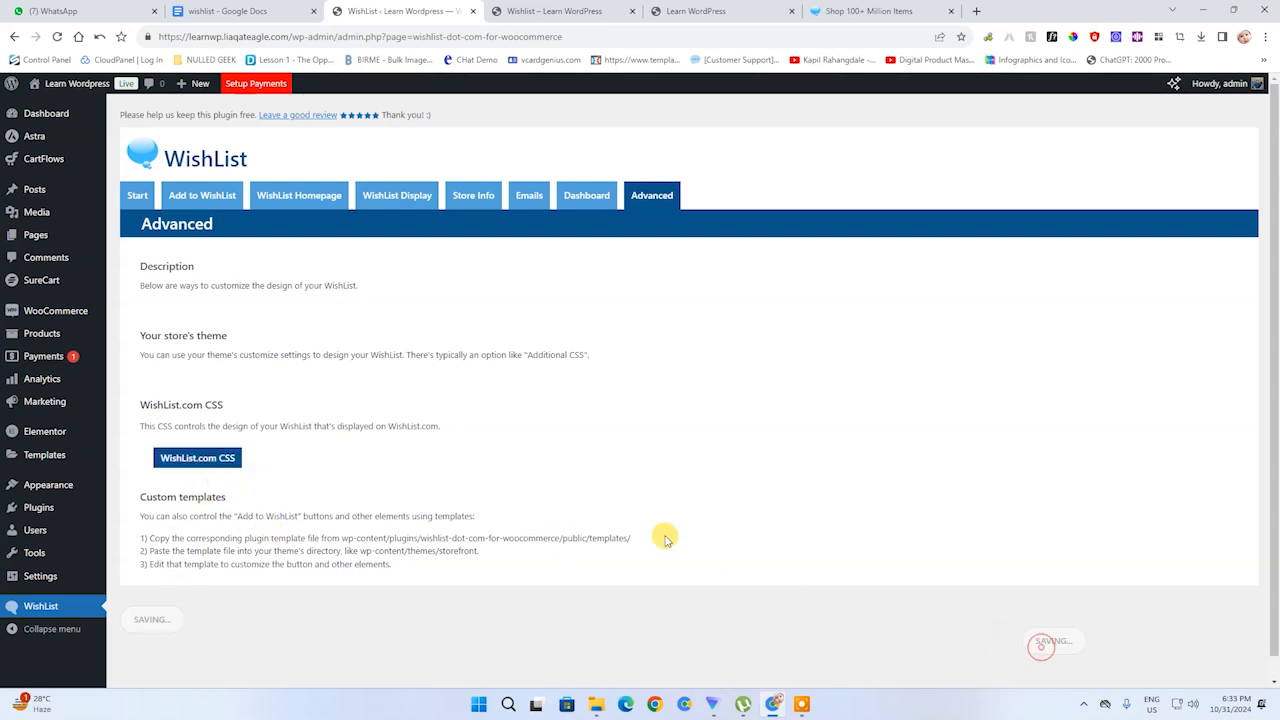
- Reload the store home page and try to add Assorted Coffee and Hand Sanitizer to the wishlist from Best Selling Products
left_click(555, 11)
left_click(717, 10)
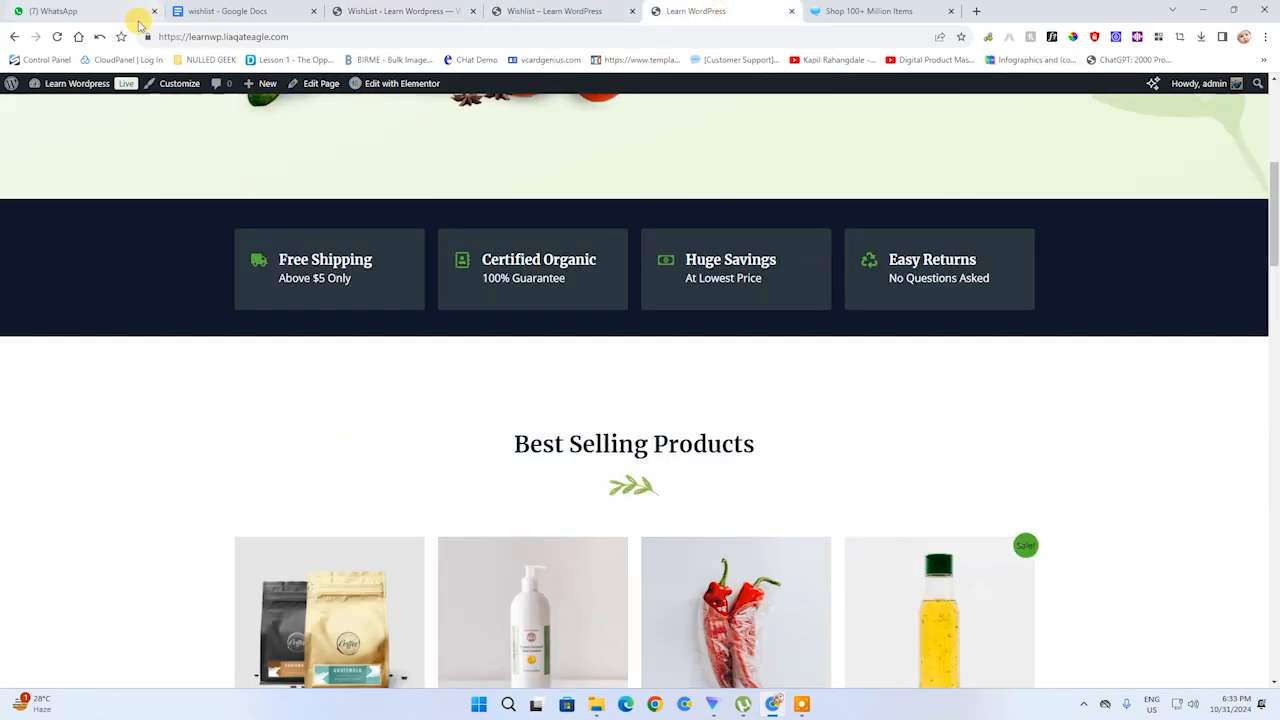
left_click(58, 36)
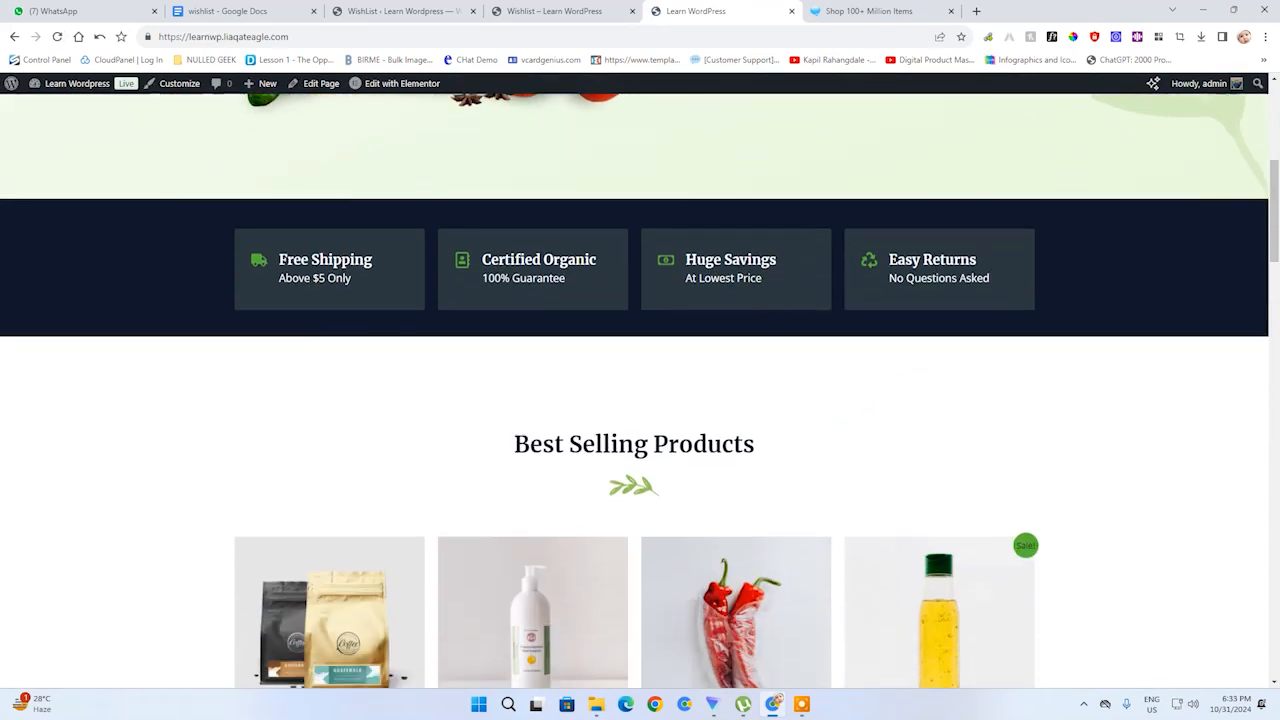
left_click_drag(1273, 201, 1273, 260)
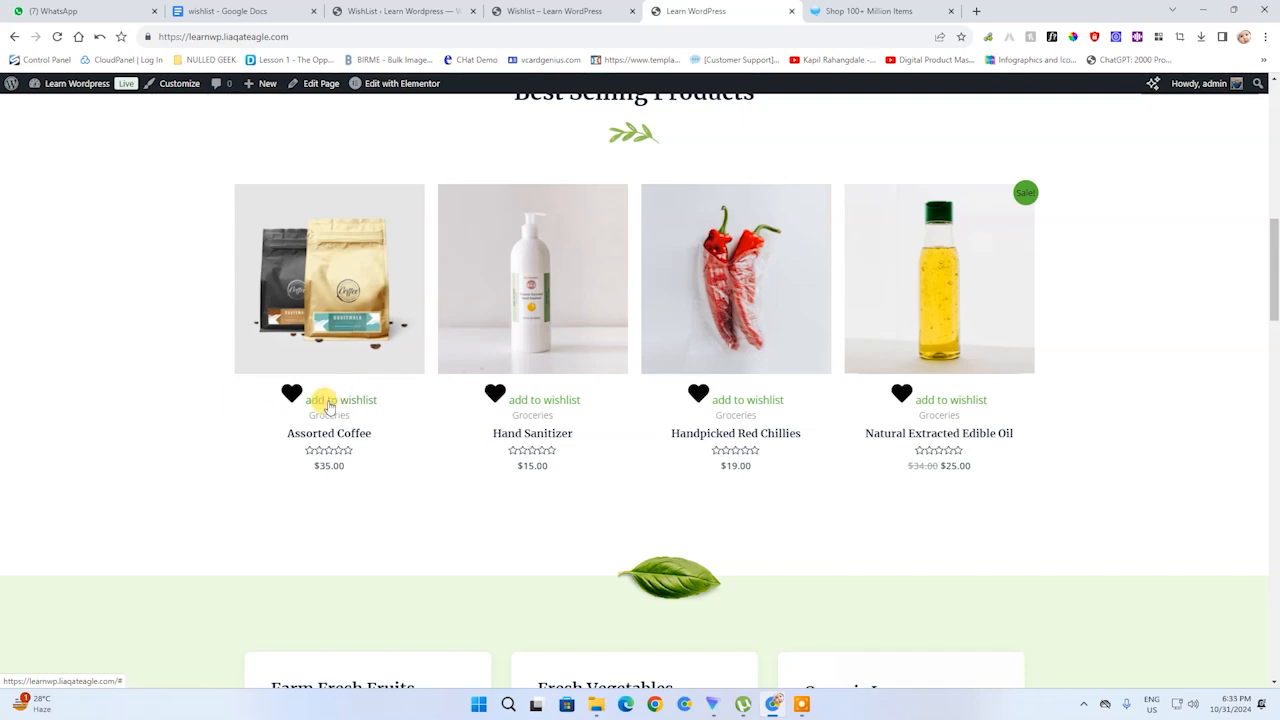
left_click(328, 400)
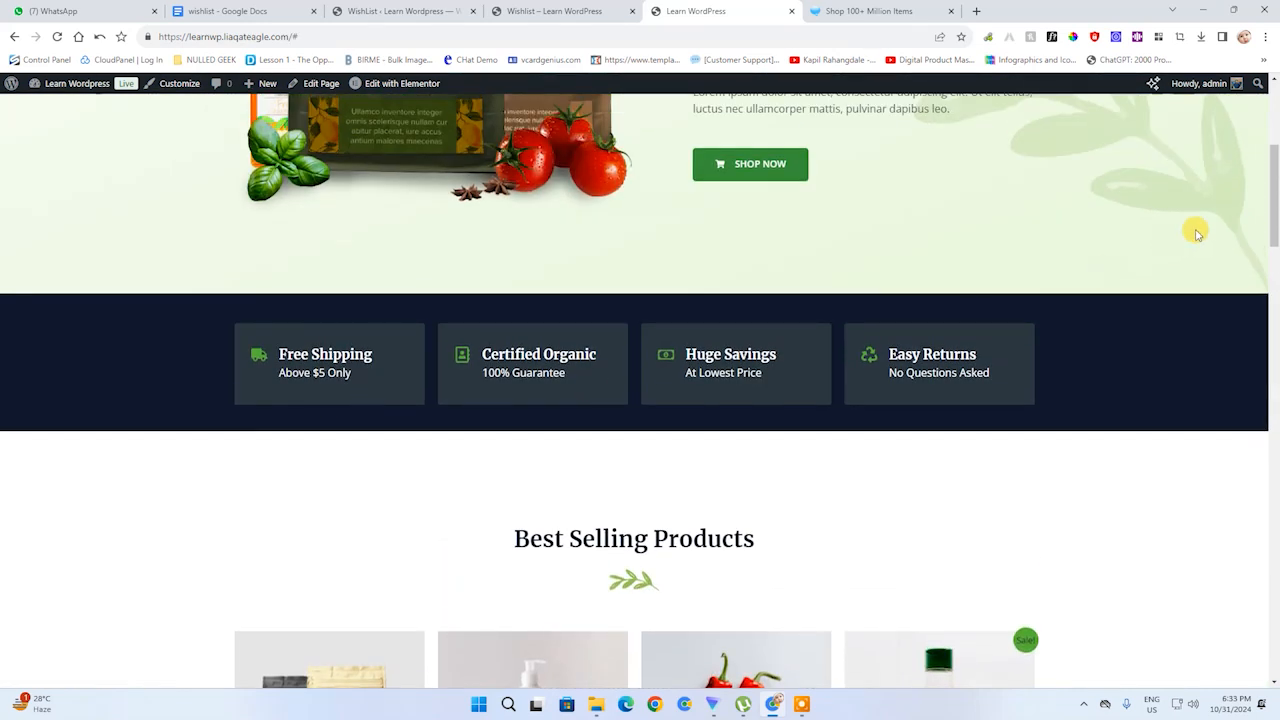
scroll(1262, 215, "up", 4)
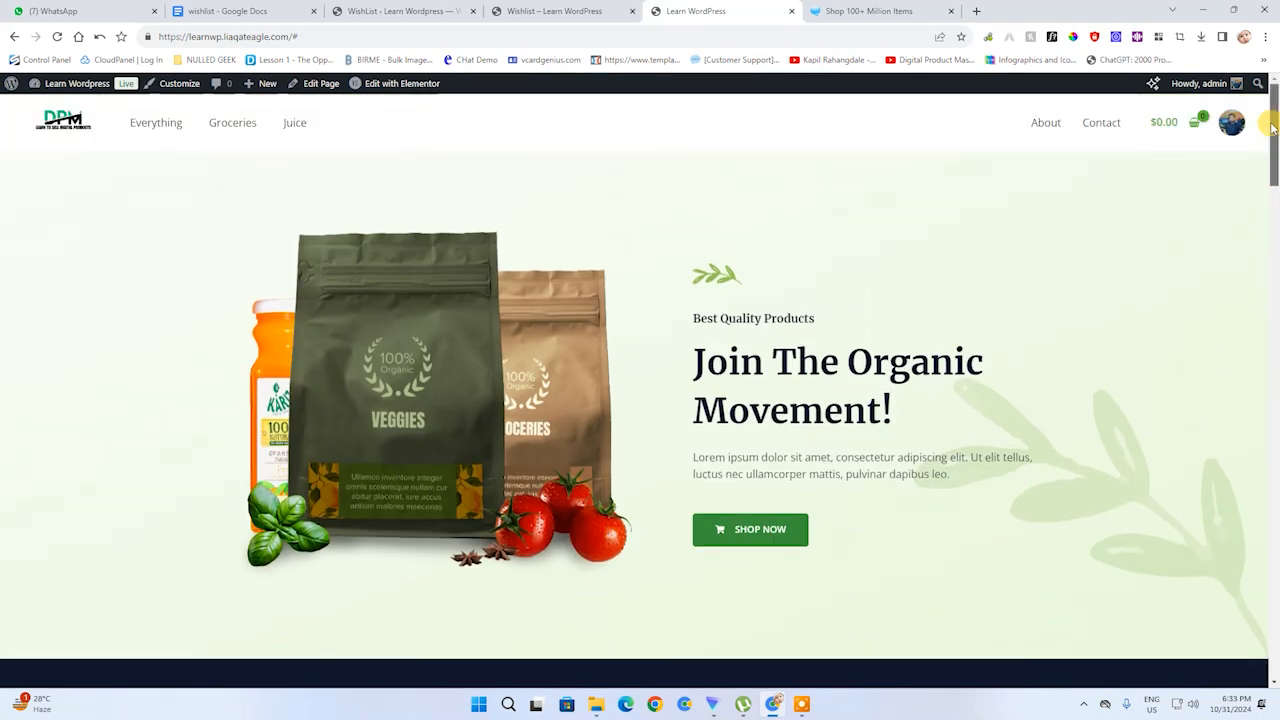
scroll(1243, 277, "down", 9)
scroll(1250, 308, "up", 1)
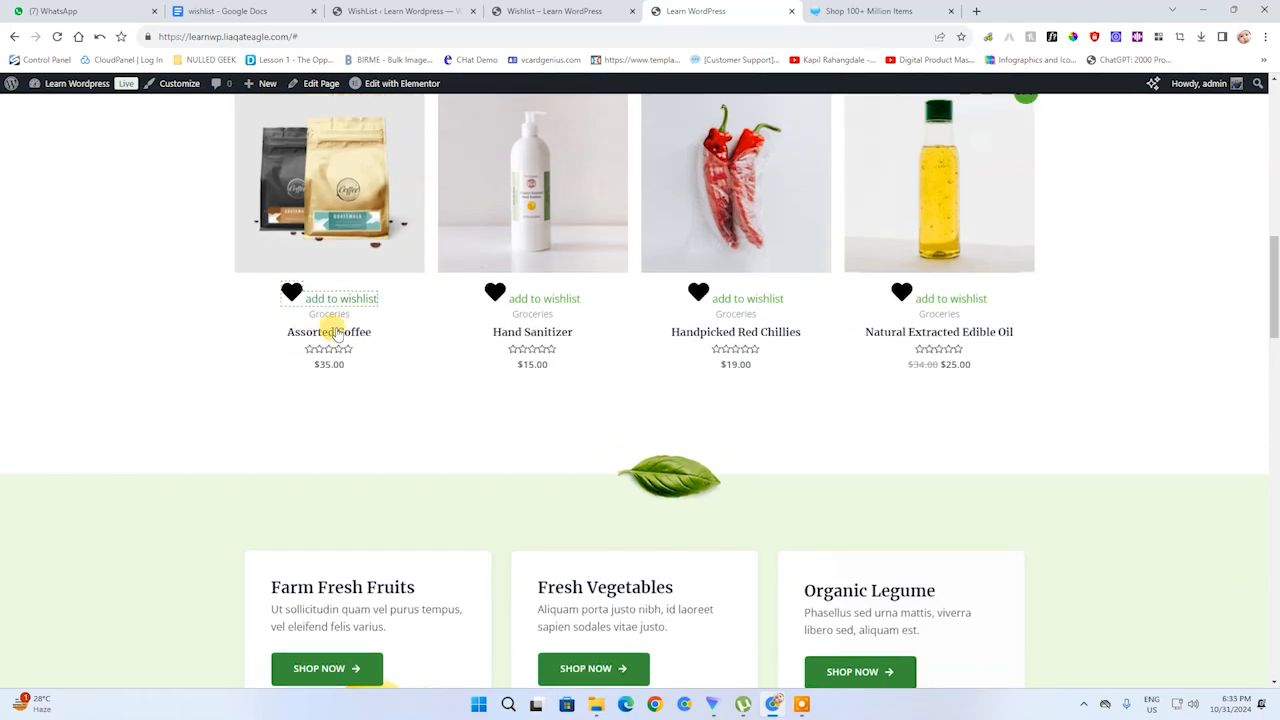
left_click(549, 299)
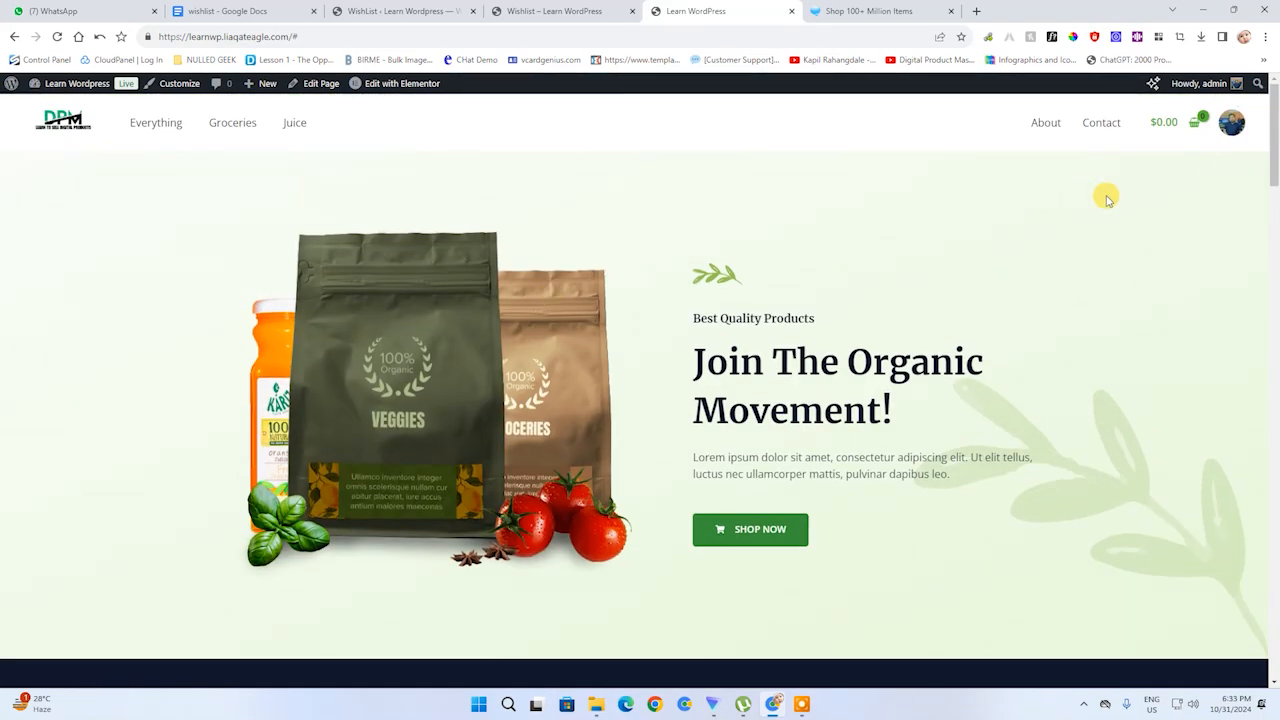
- Add Hand Sanitizer to the wishlist from its product page, creating a first WishList as a public Gift List and saving the wish
left_click_drag(1265, 139, 1262, 216)
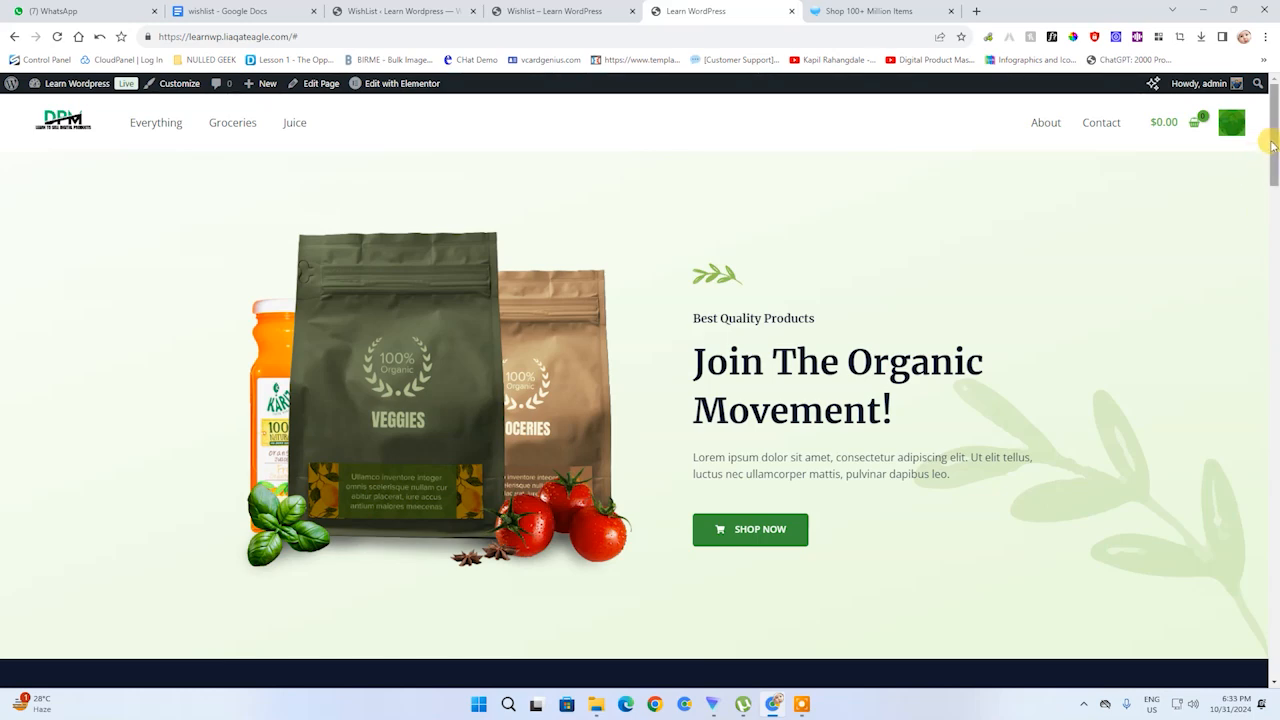
left_click_drag(1272, 145, 1257, 217)
left_click(497, 595)
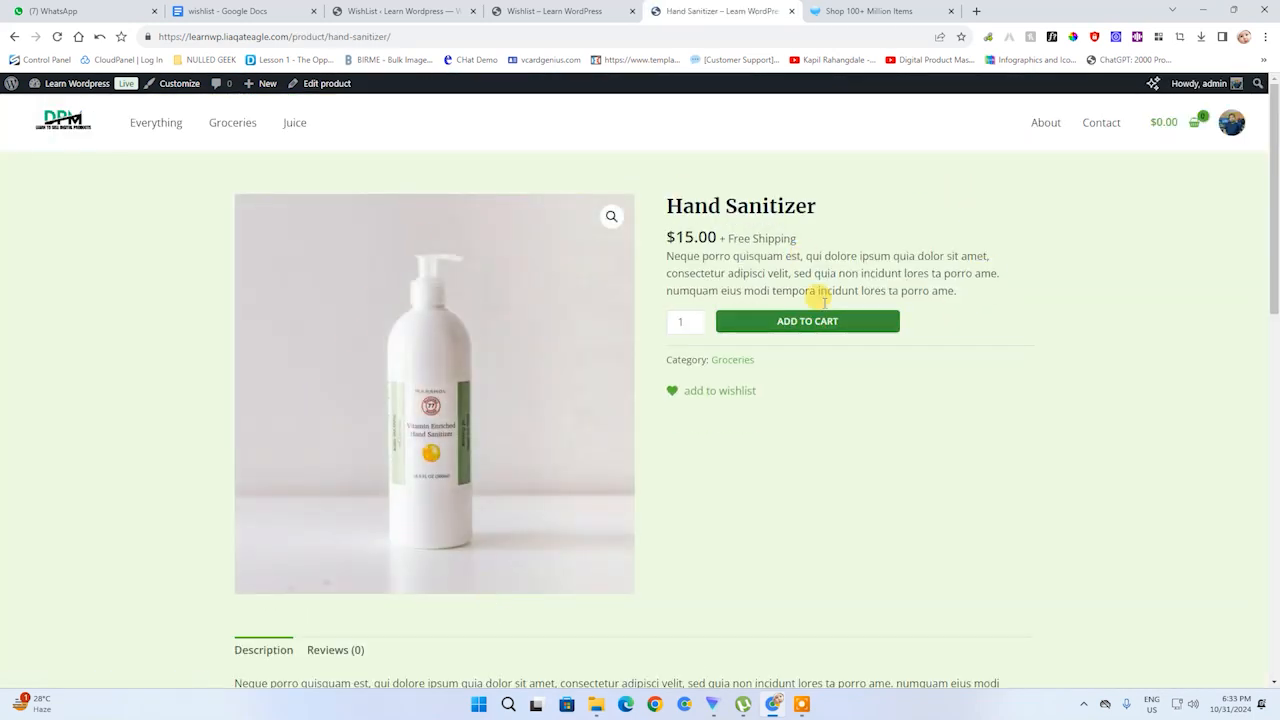
left_click(722, 398)
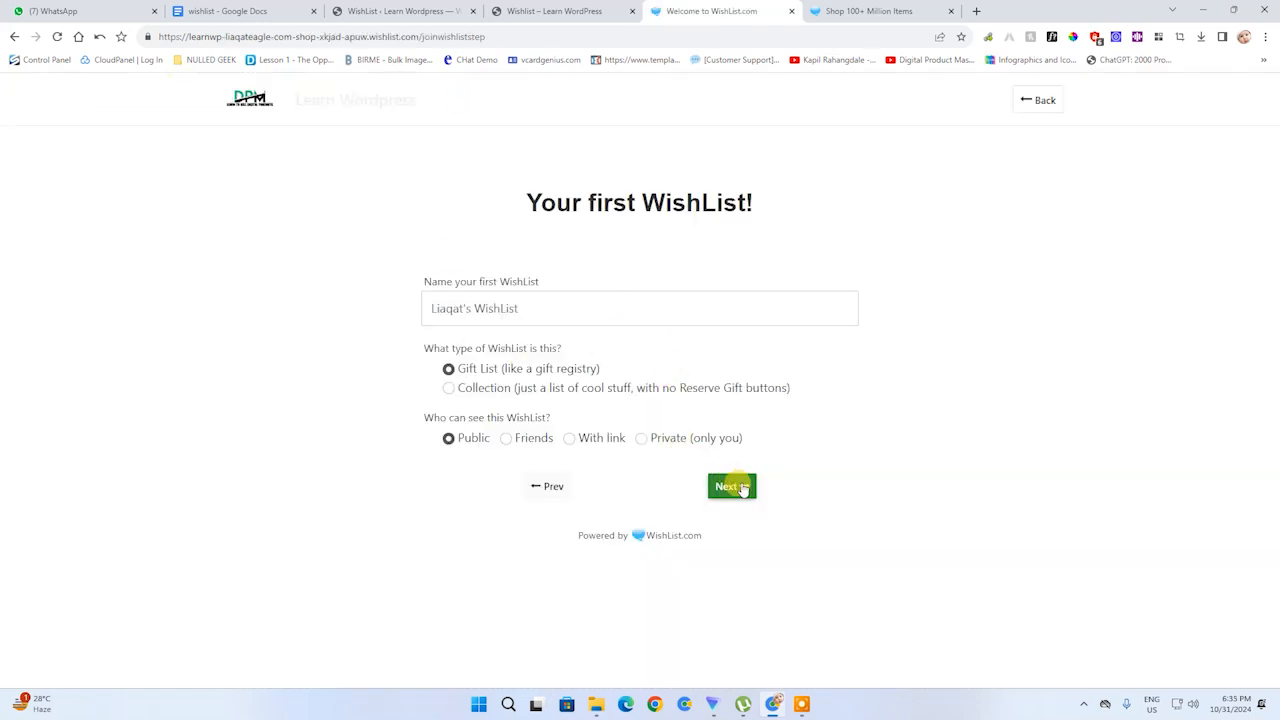
left_click(742, 488)
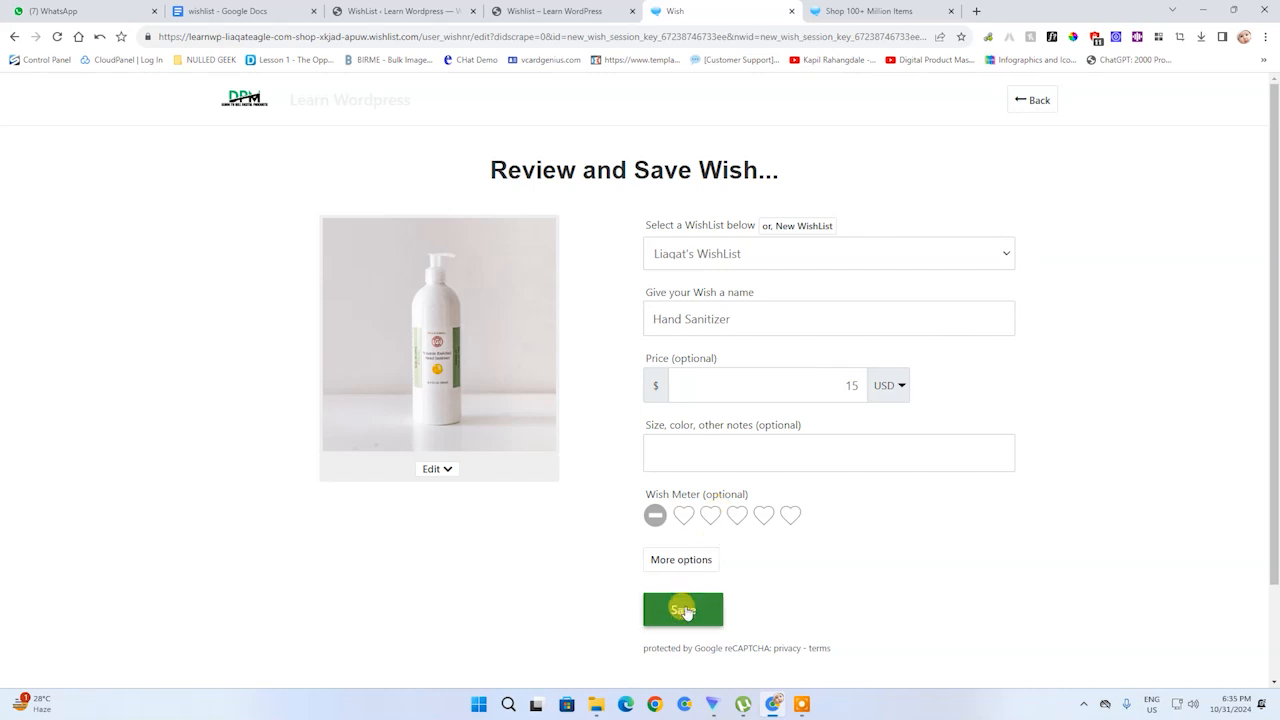
left_click(684, 610)
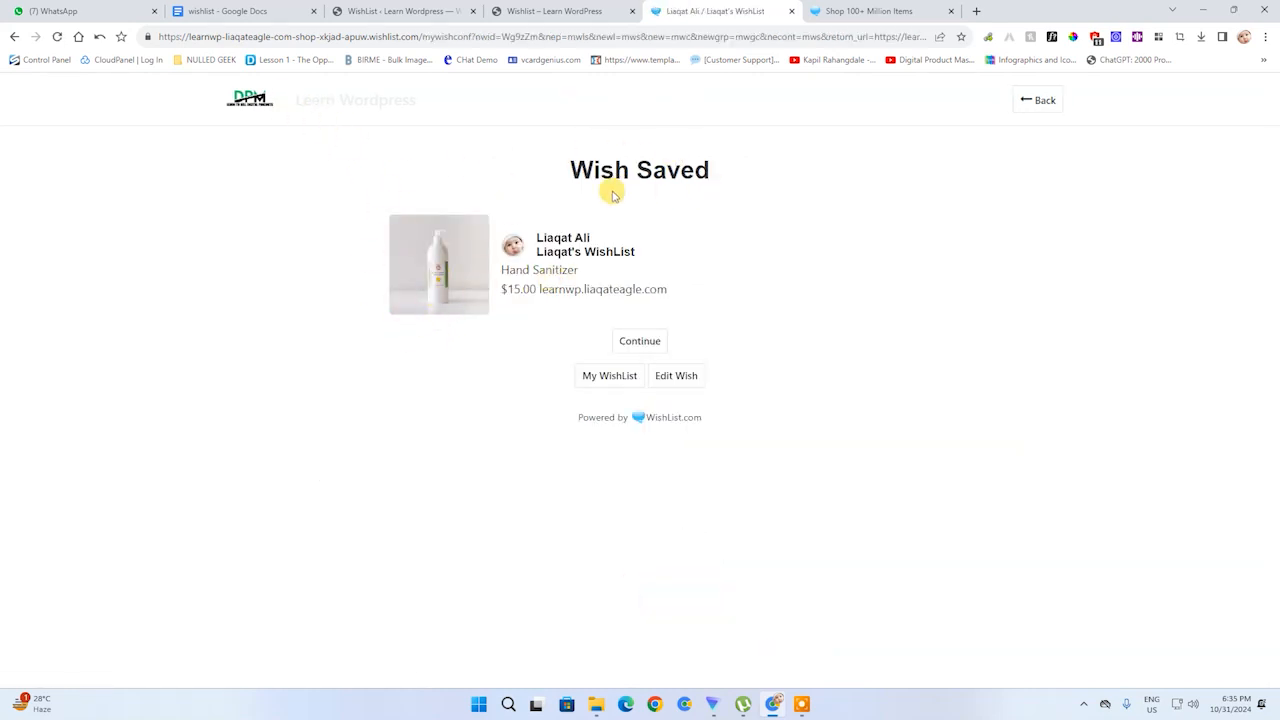
- Add the related product Wheat From Organic Farms to the same wishlist, showing the additional wish options before saving
left_click(553, 7)
left_click(757, 7)
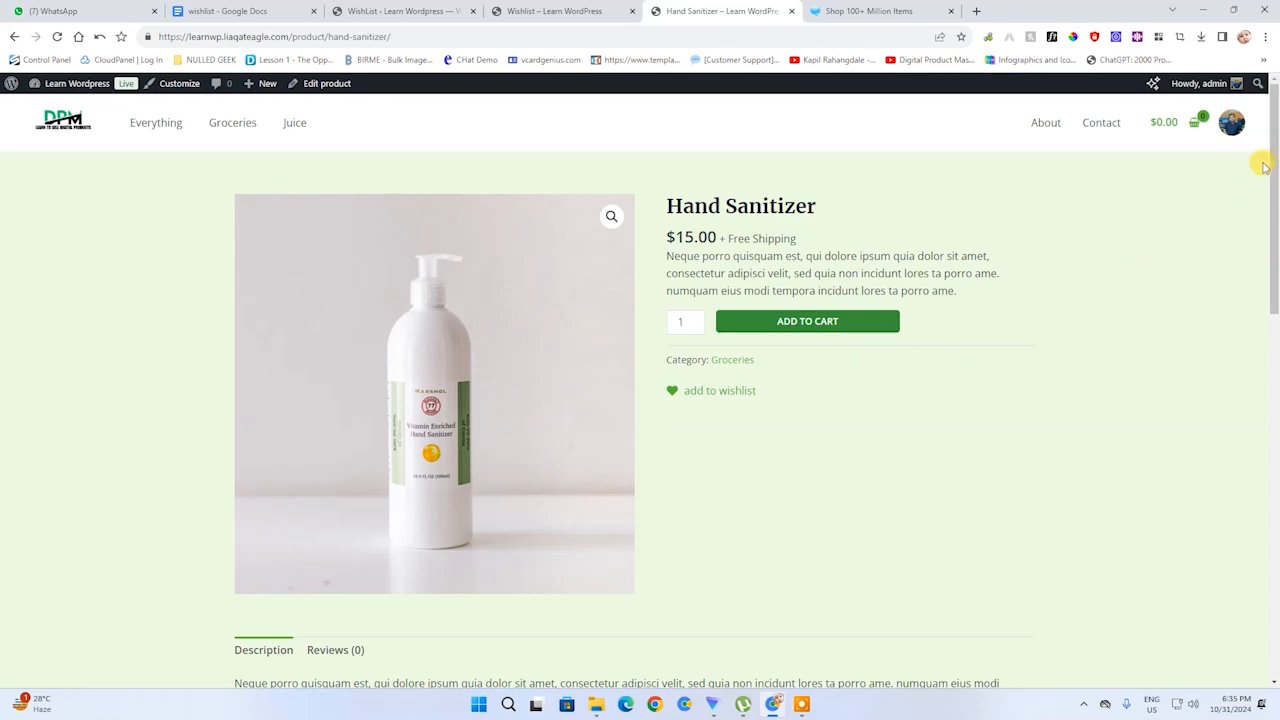
left_click_drag(1271, 177, 1262, 431)
left_click(712, 207)
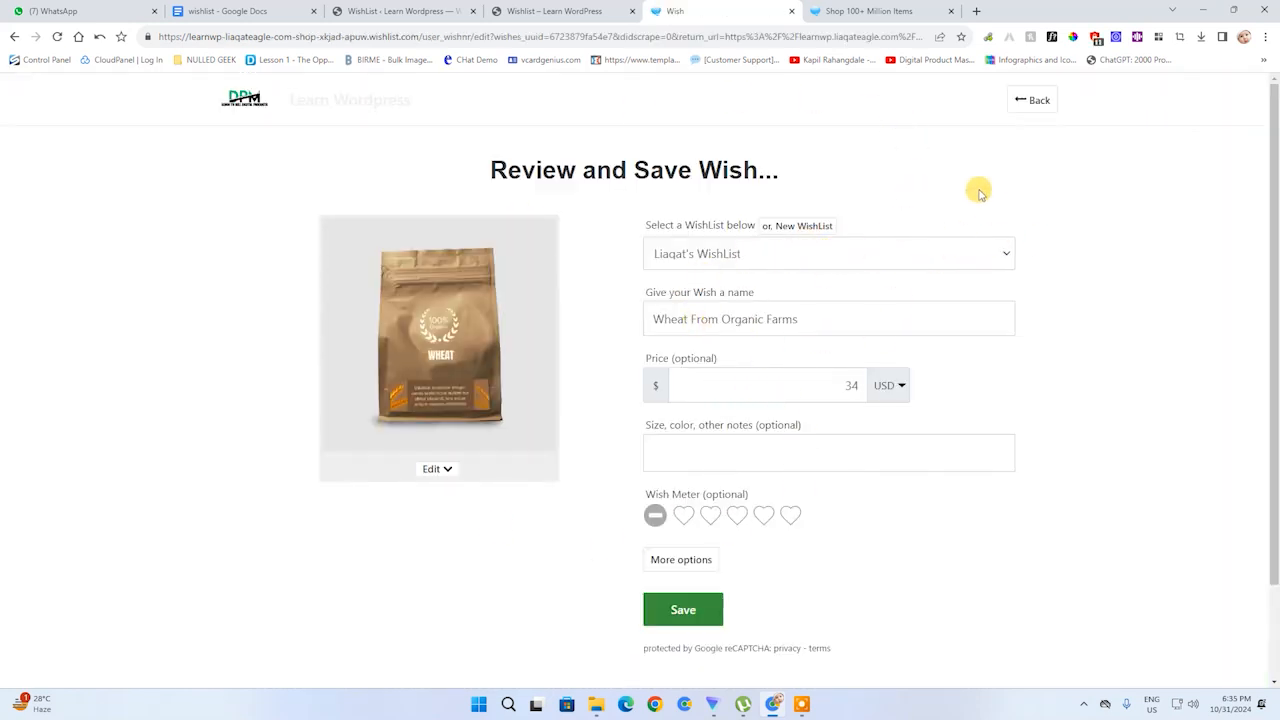
left_click(681, 562)
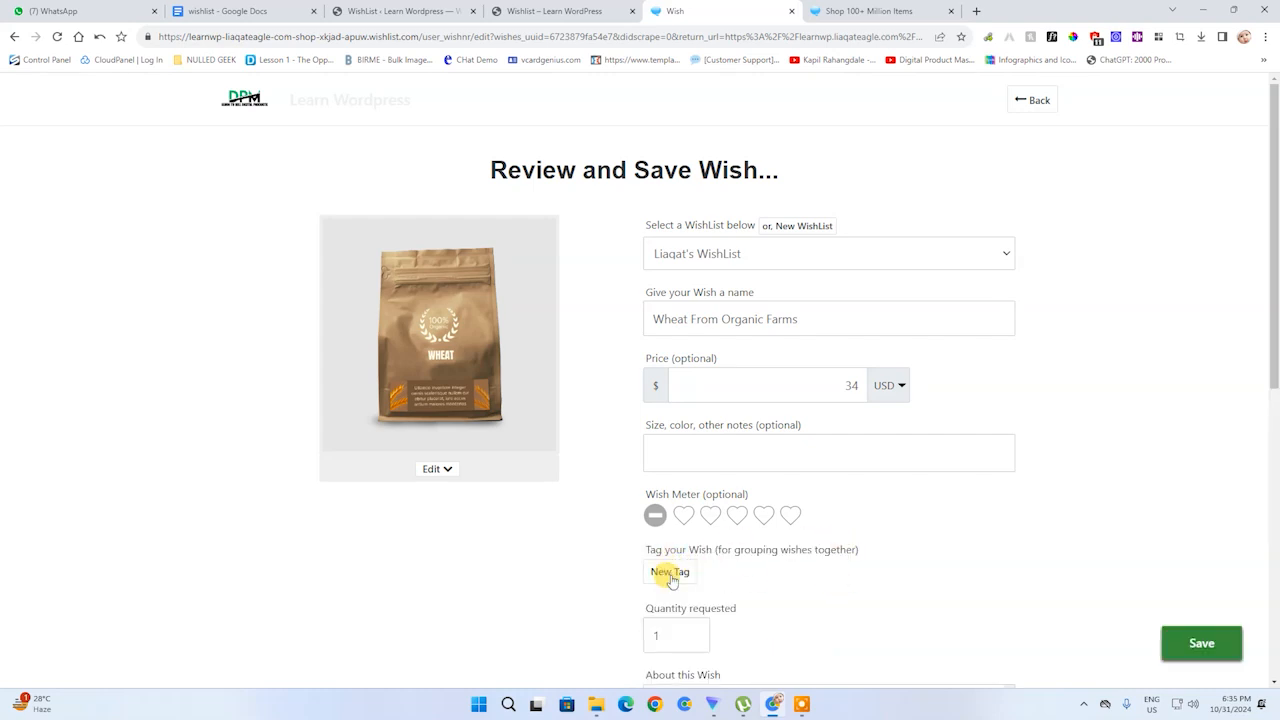
left_click(1205, 644)
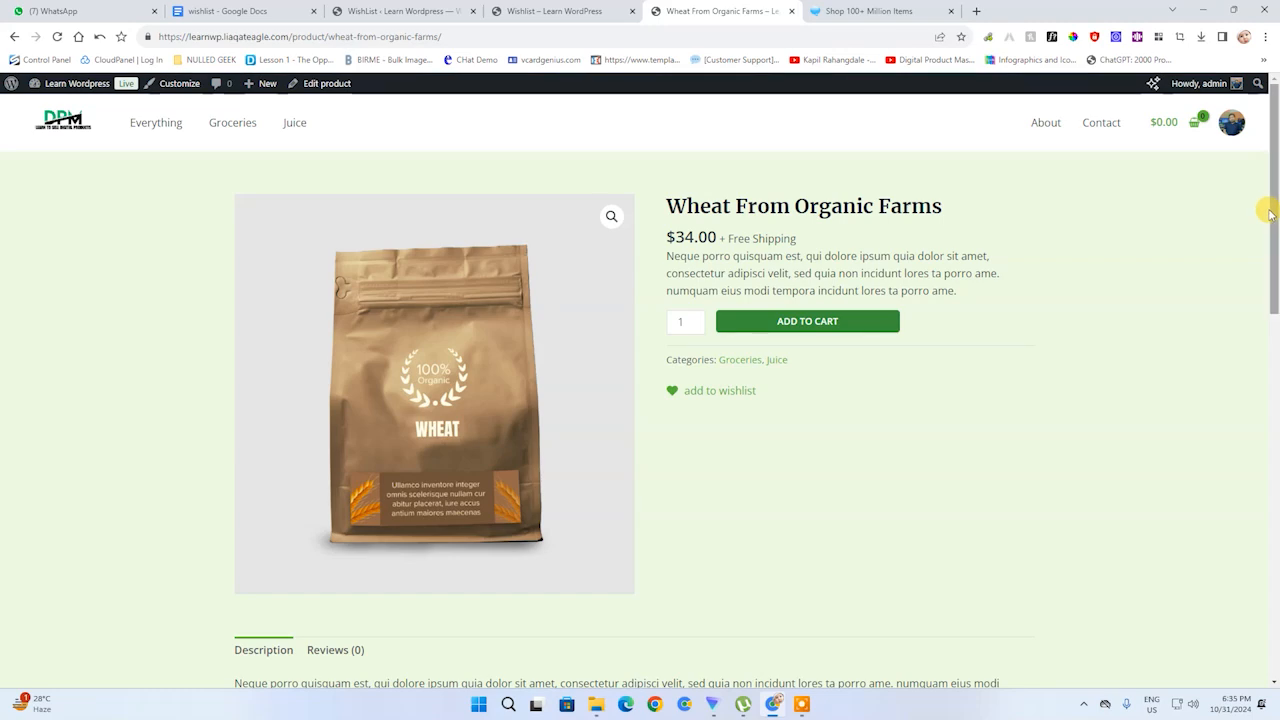
- Return to the store's Wishlist page, reload it and open My WishList to view the saved wishes
left_click_drag(1266, 209, 1257, 234)
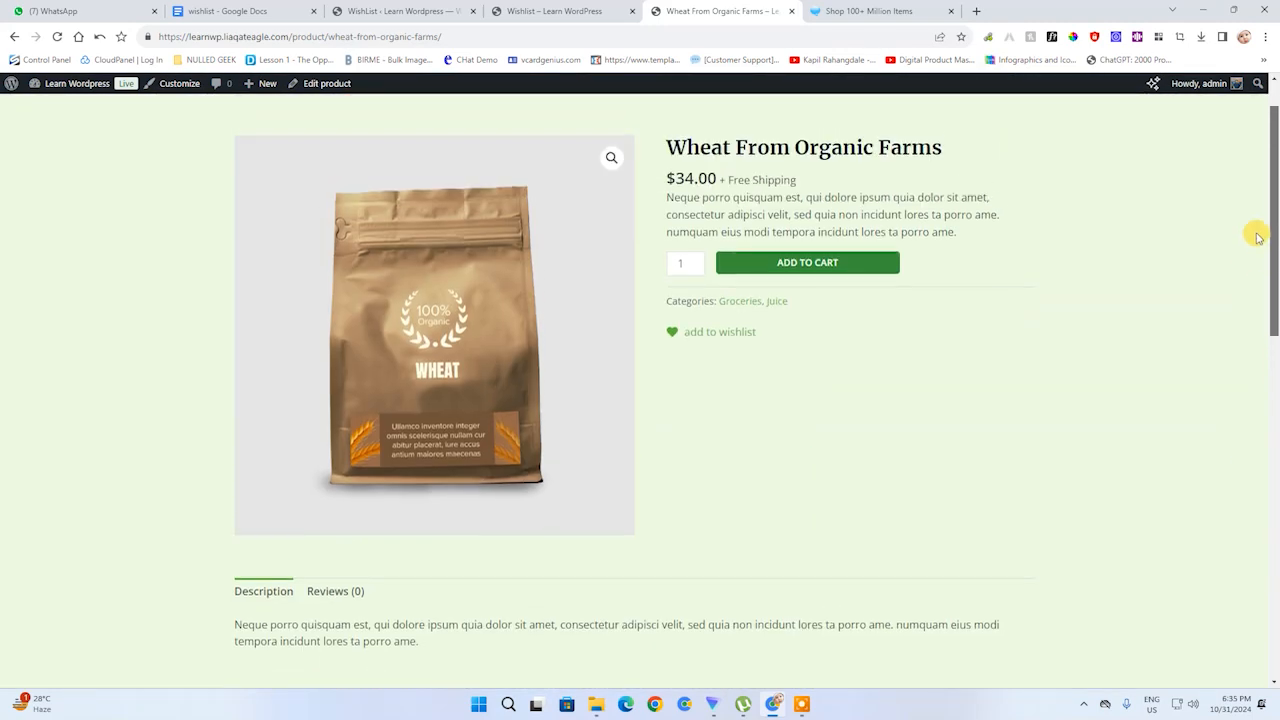
left_click(560, 8)
left_click(420, 11)
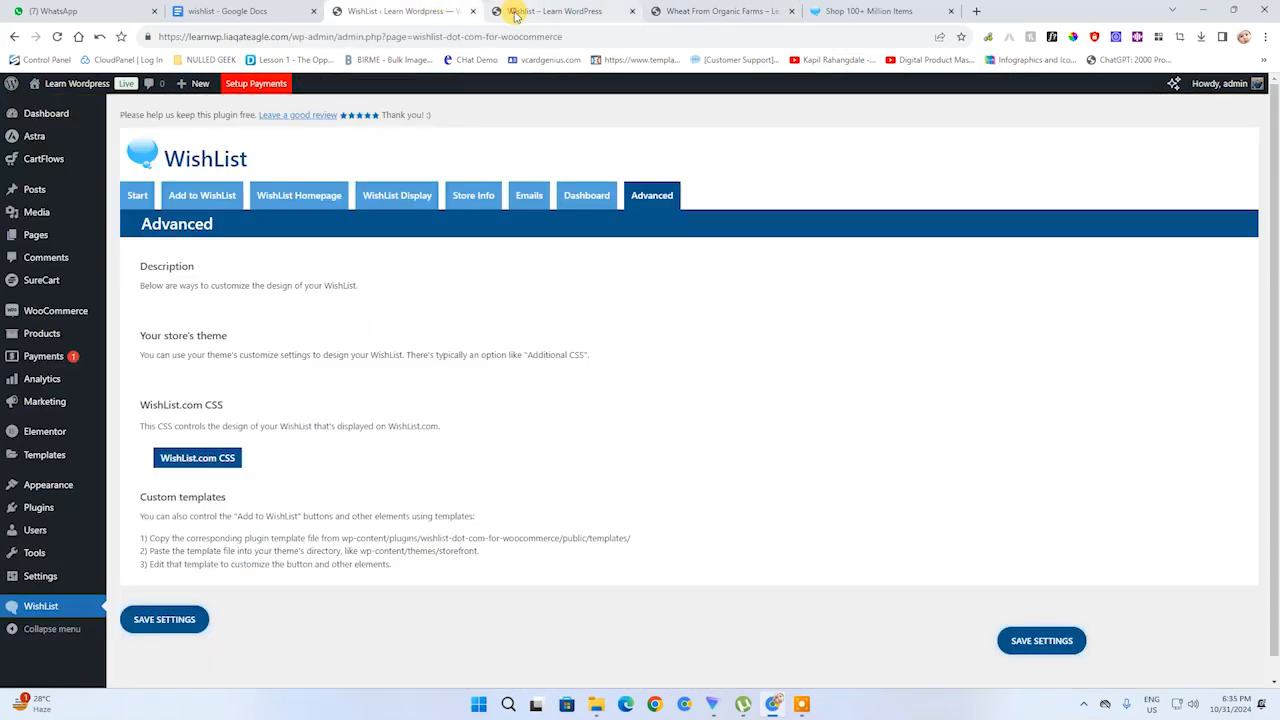
left_click(510, 10)
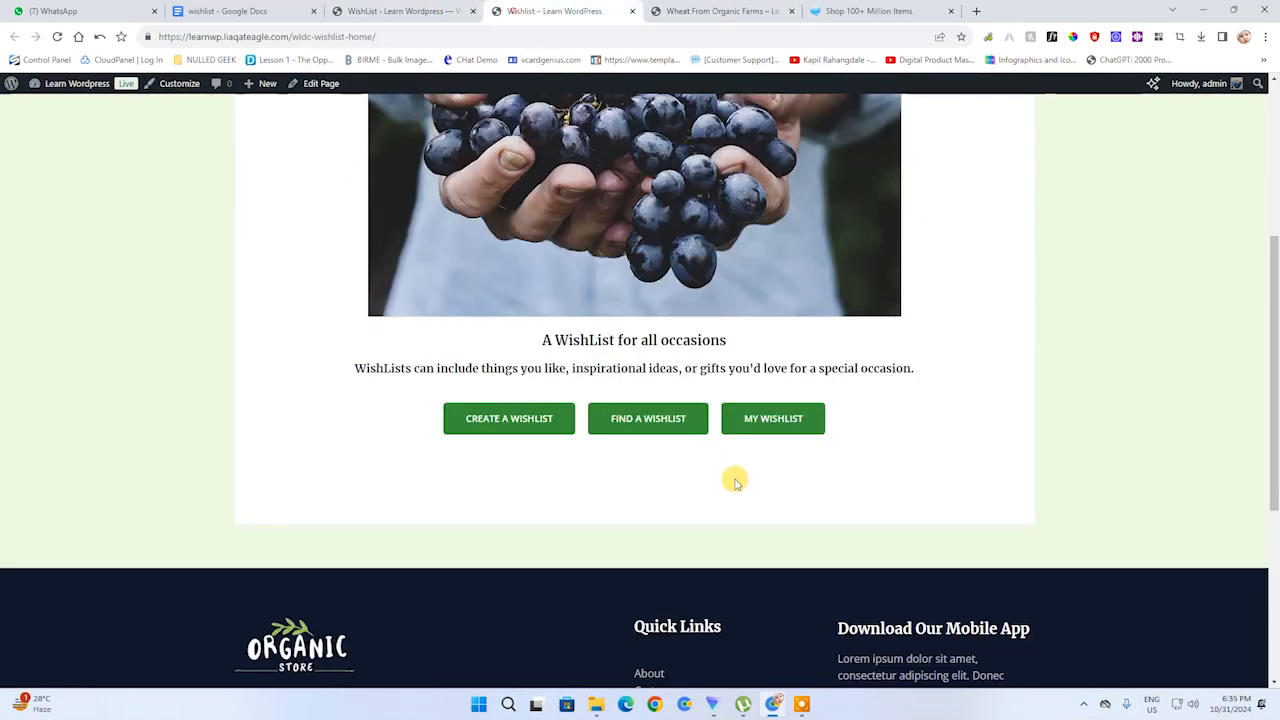
left_click(57, 36)
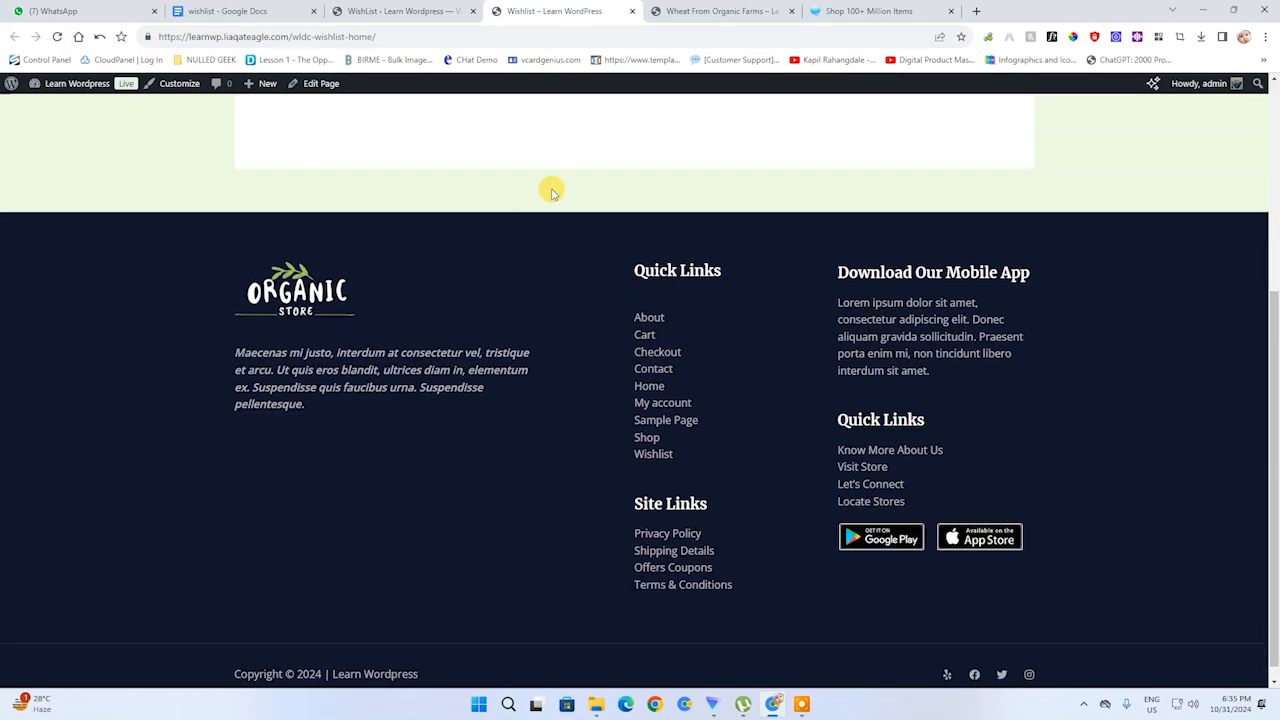
left_click_drag(1270, 325, 1274, 49)
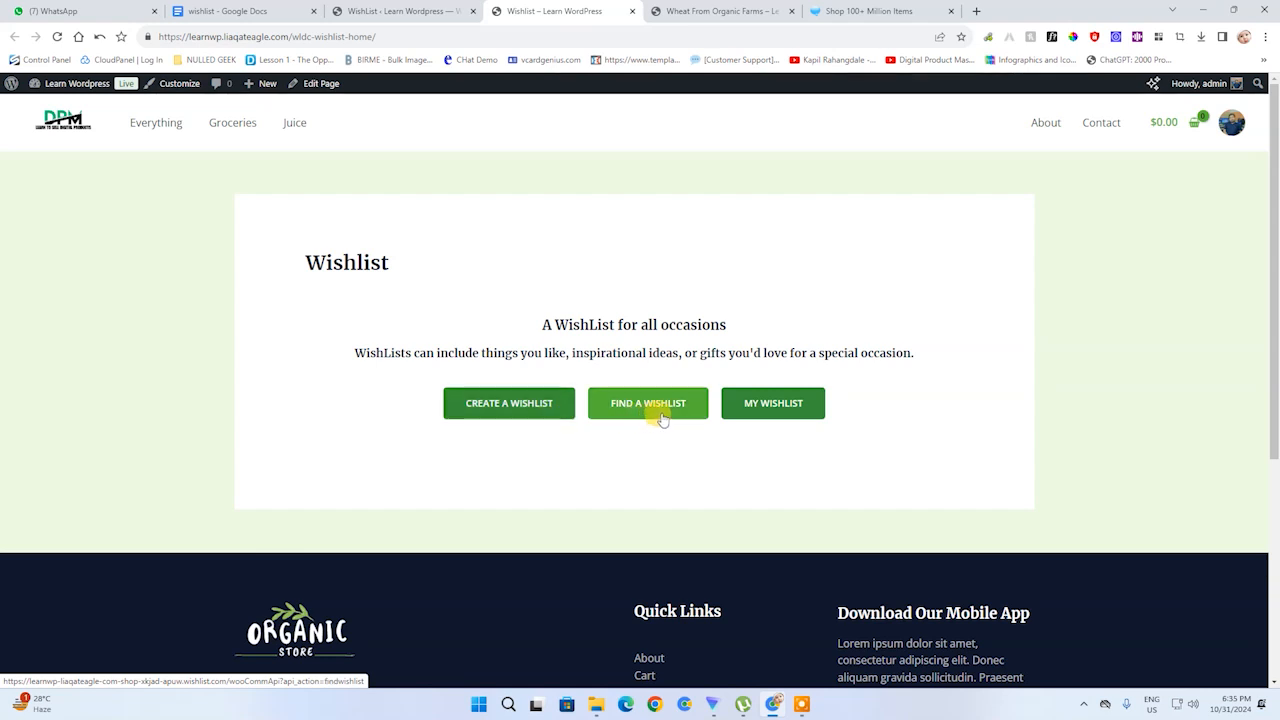
left_click(772, 405)
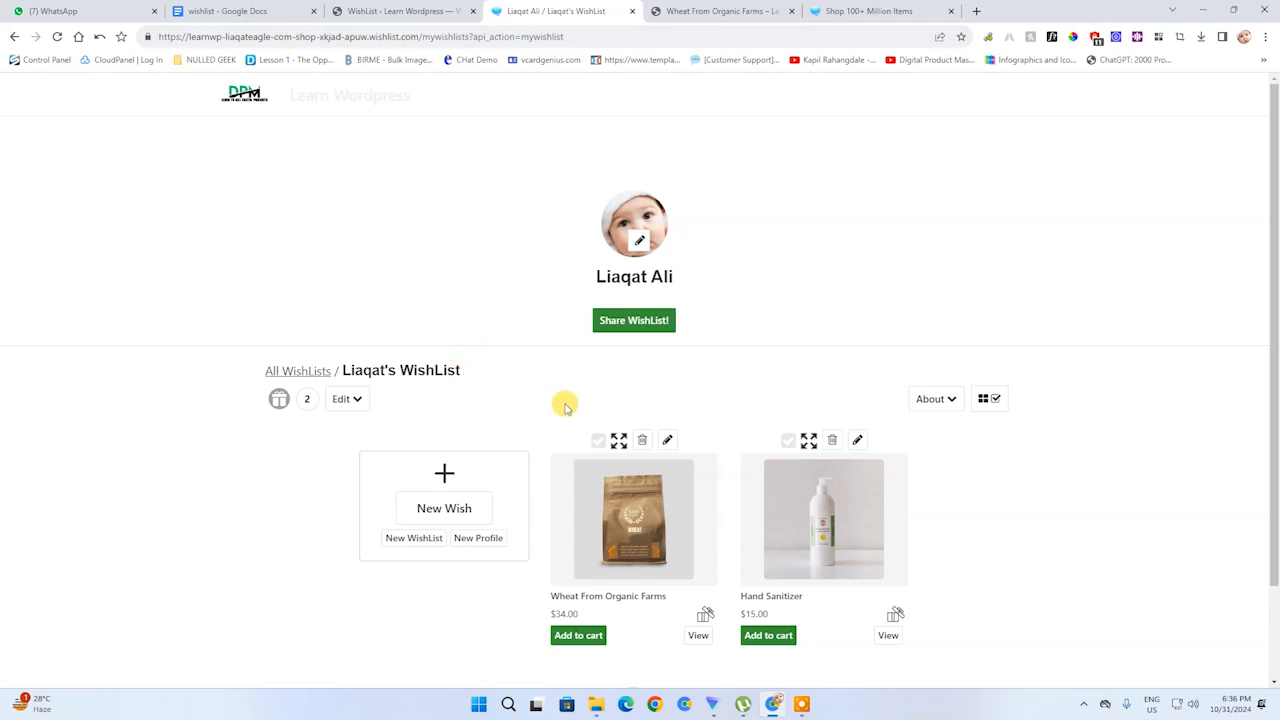
- Check the gift status of the Wheat From Organic Farms wish, add that product to the cart and view the cart
scroll(1270, 135, "down", 1)
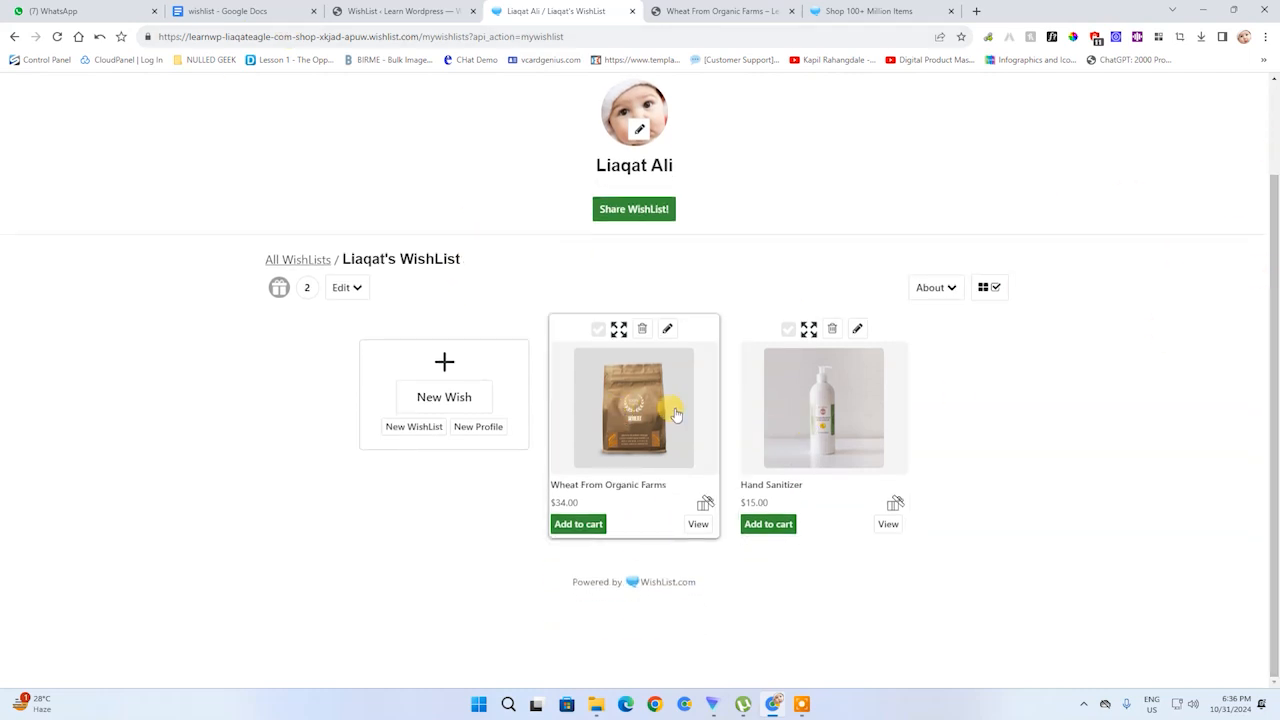
left_click(703, 506)
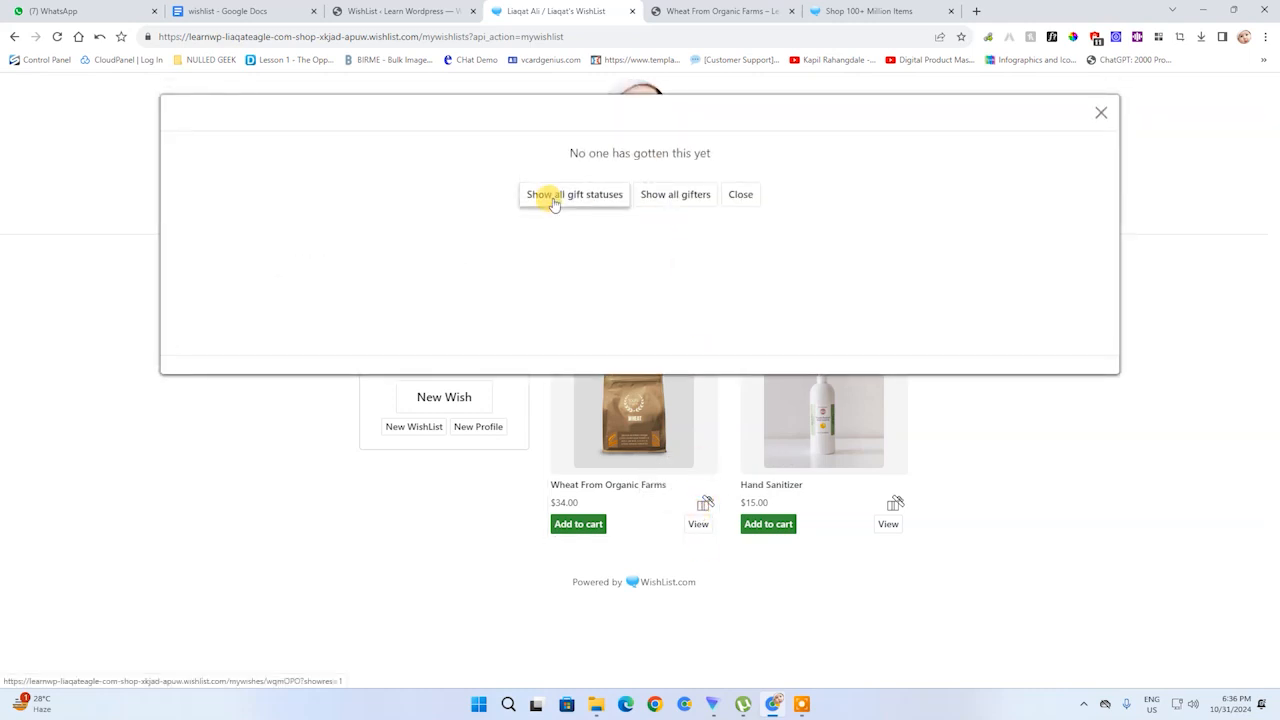
left_click(1101, 113)
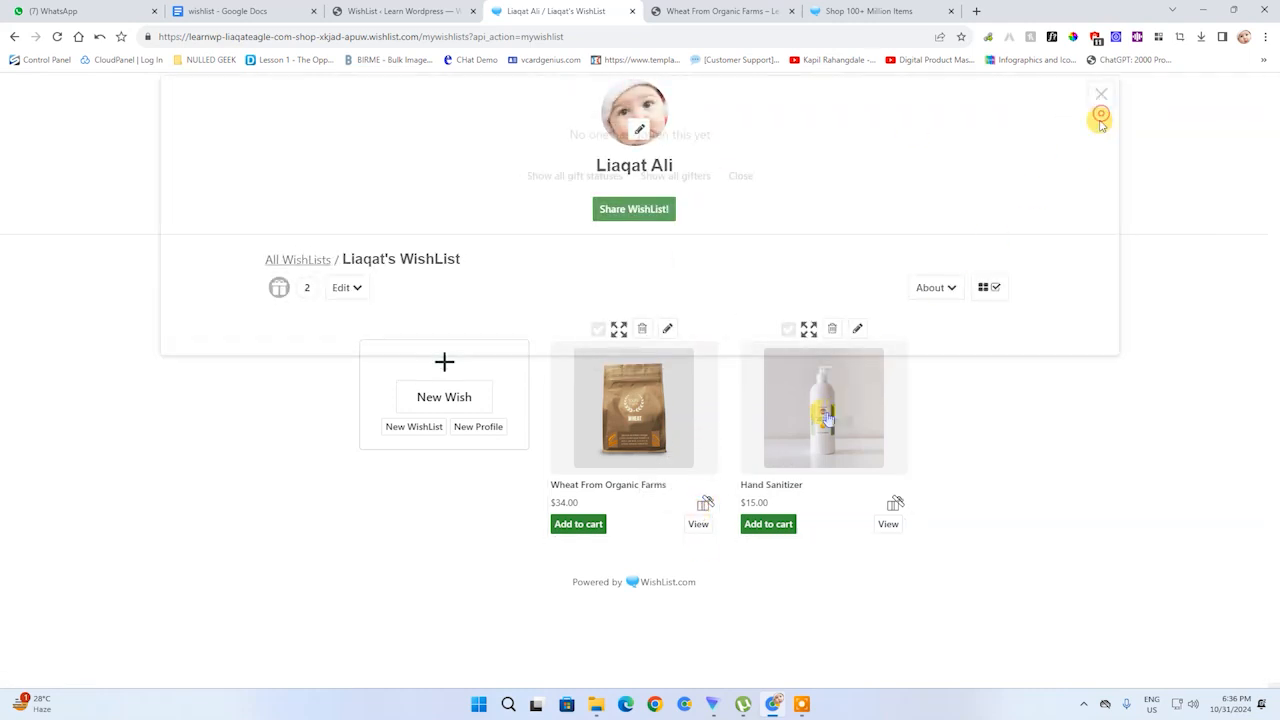
left_click(580, 524)
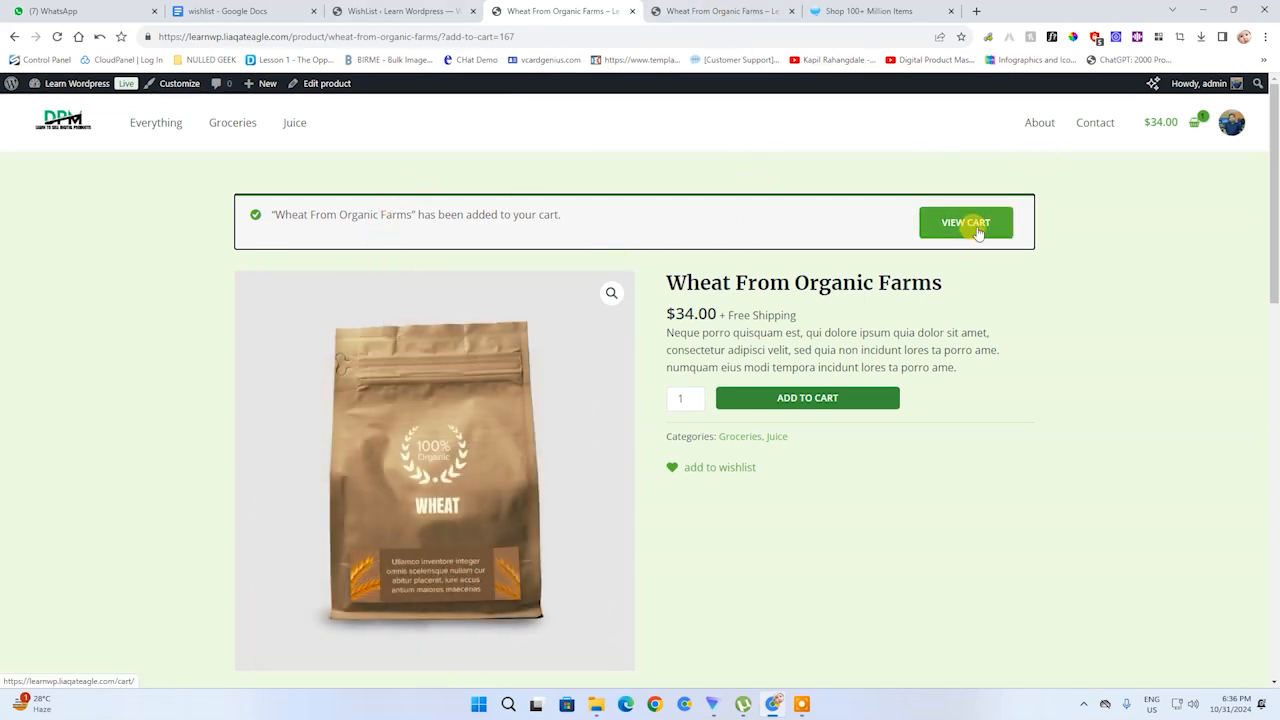
left_click(978, 228)
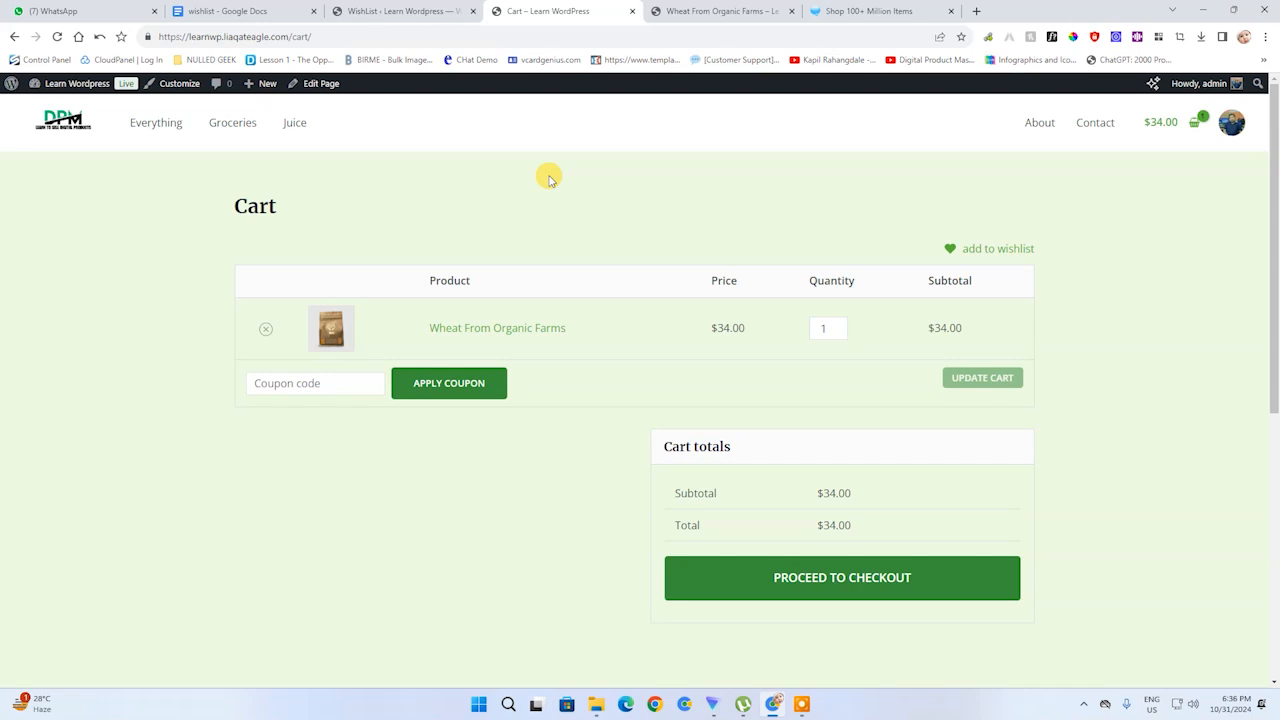
- Switch to the WishList.com site, open My WishLists and undo the reservation on Wheat From Organic Farms
left_click(886, 11)
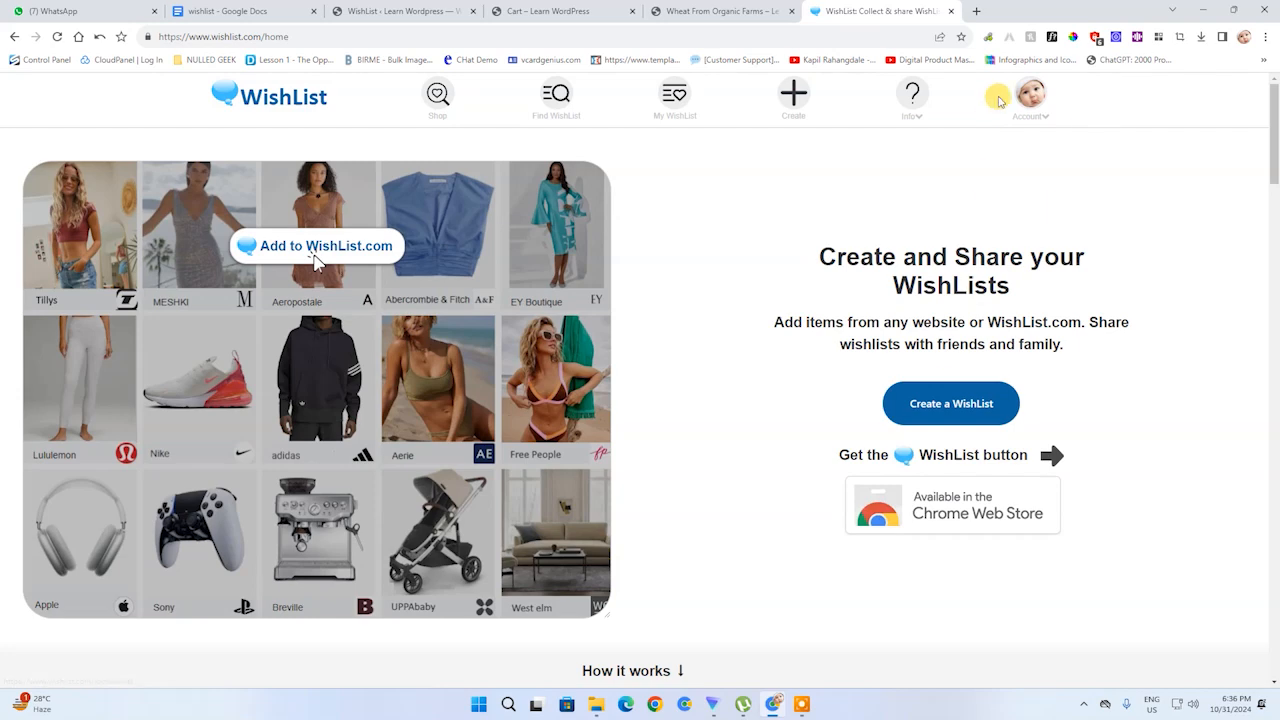
left_click(1033, 103)
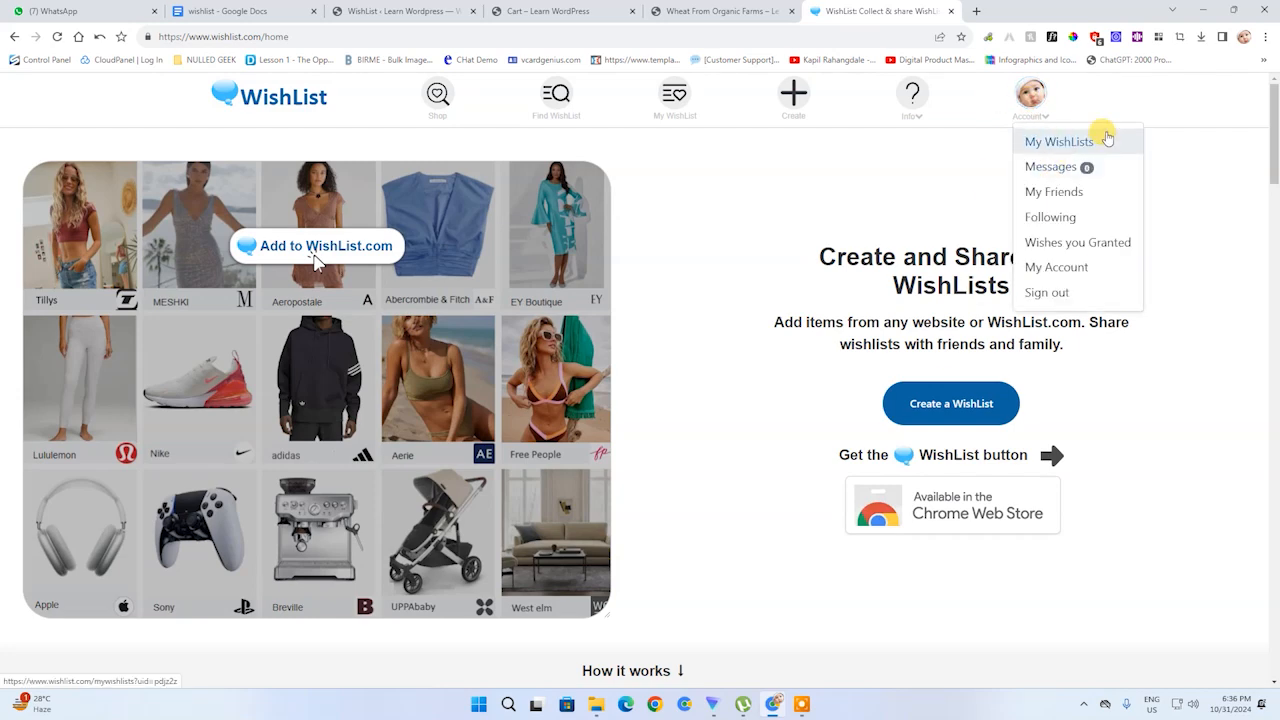
left_click(1060, 142)
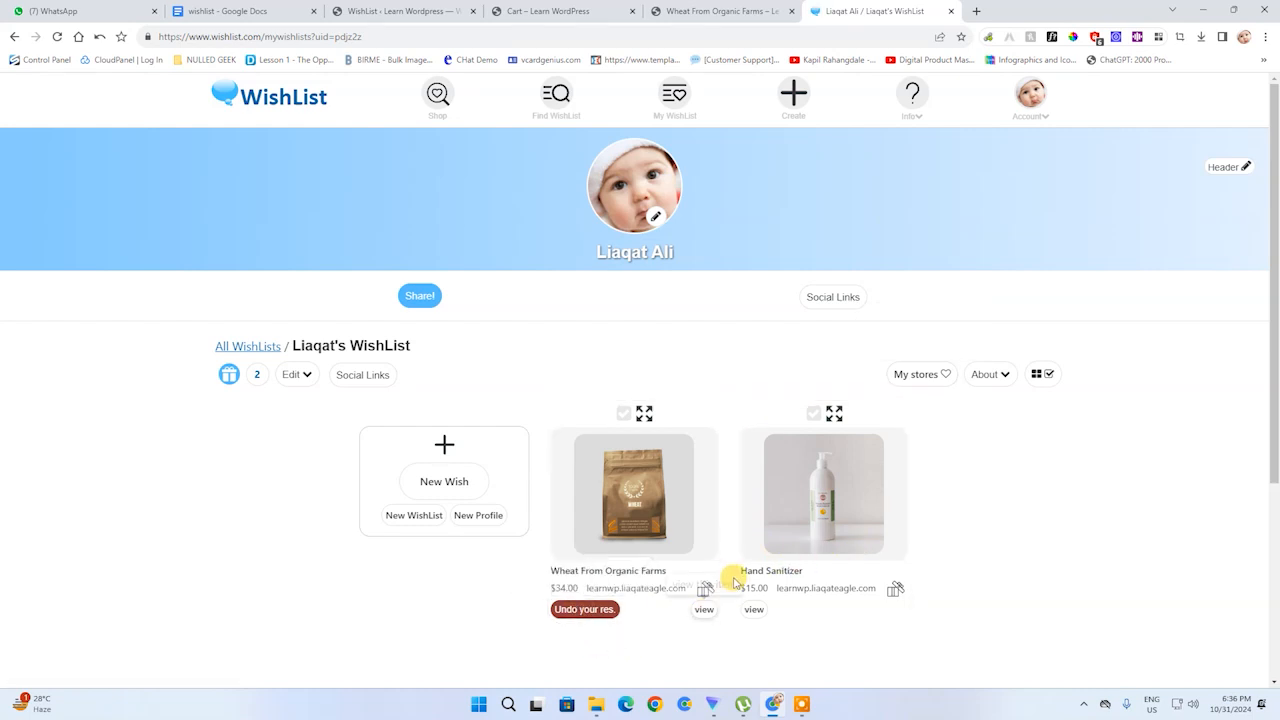
left_click(598, 612)
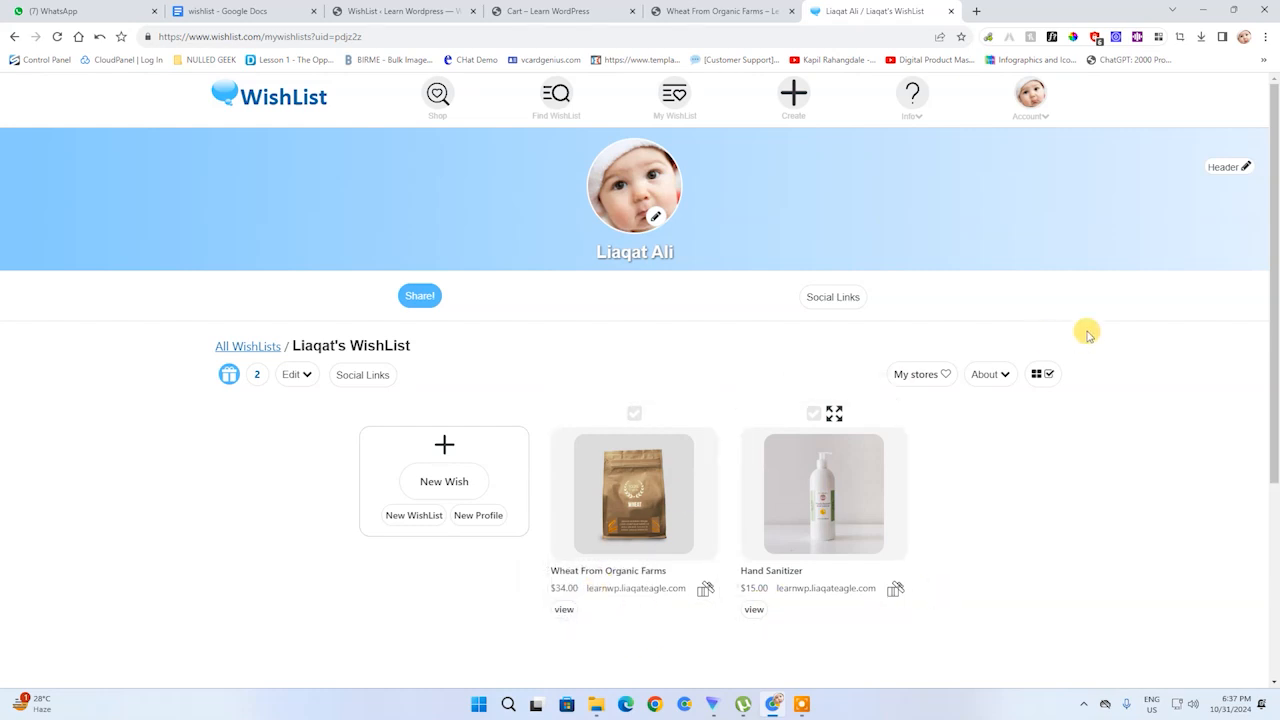
scroll(1265, 297, "down", 2)
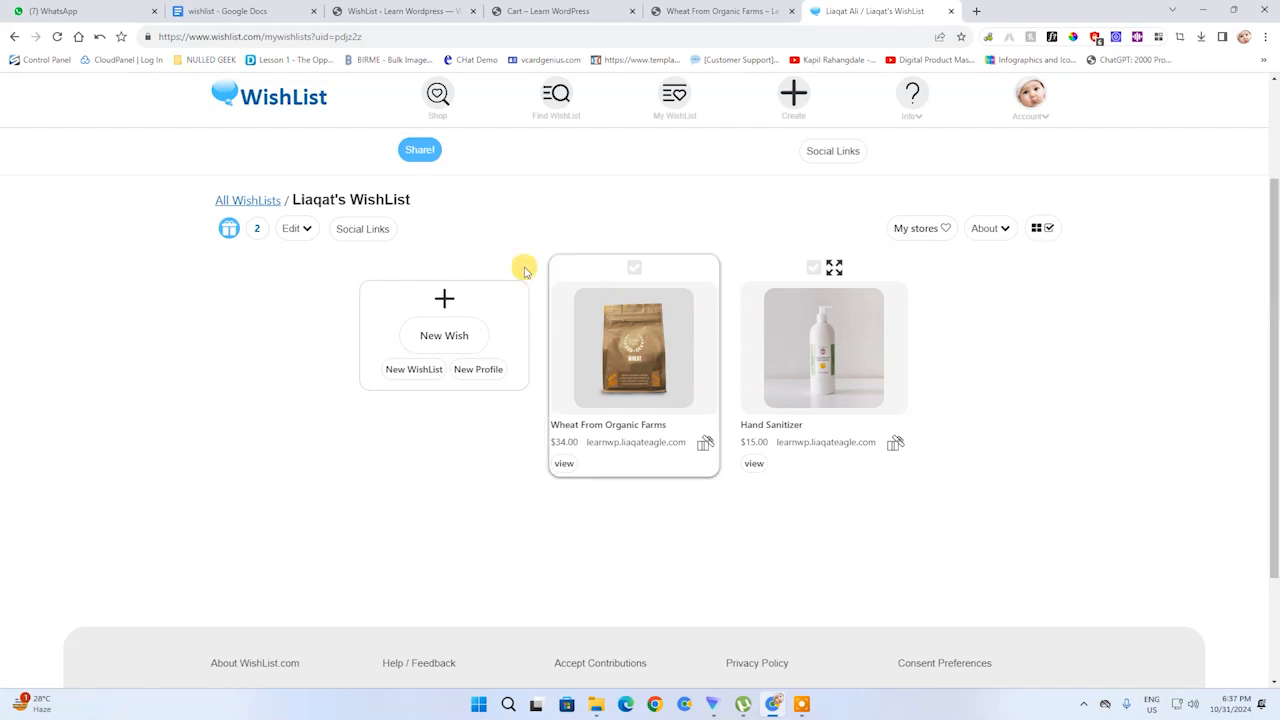
- View the wishlist's social links form without saving, and open the details of the Wheat From Organic Farms wish
left_click(366, 229)
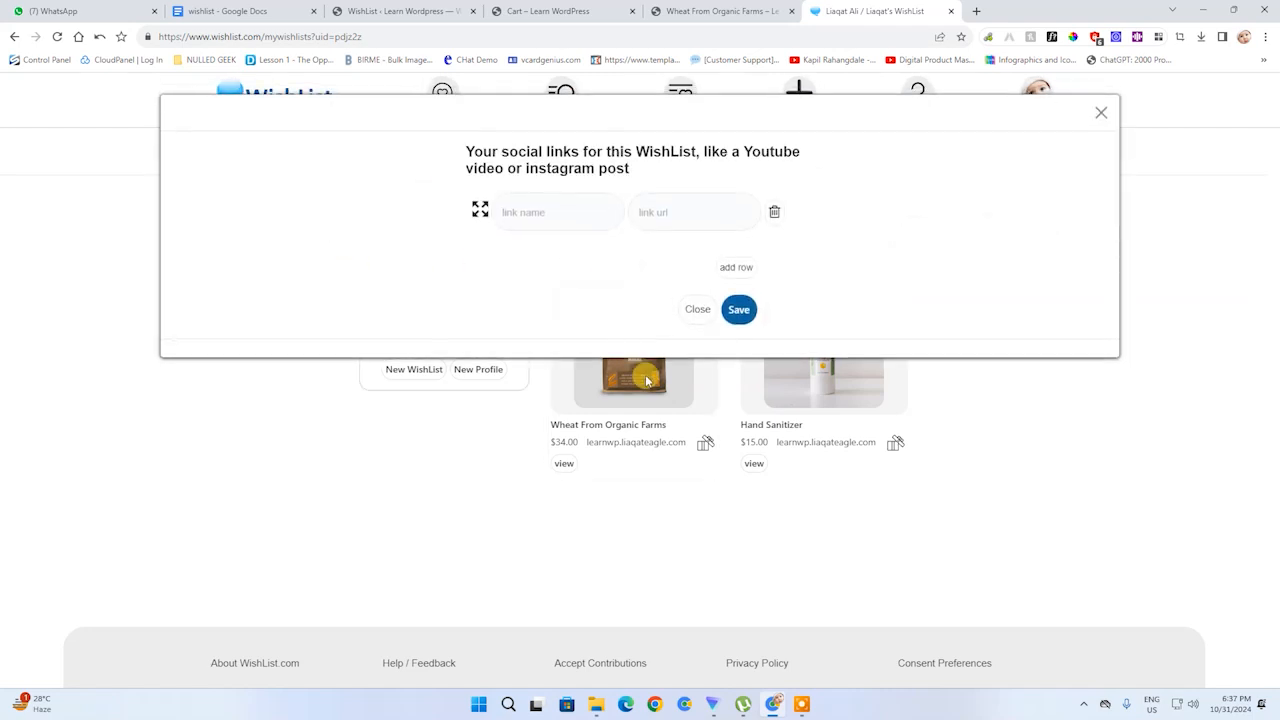
left_click(1101, 113)
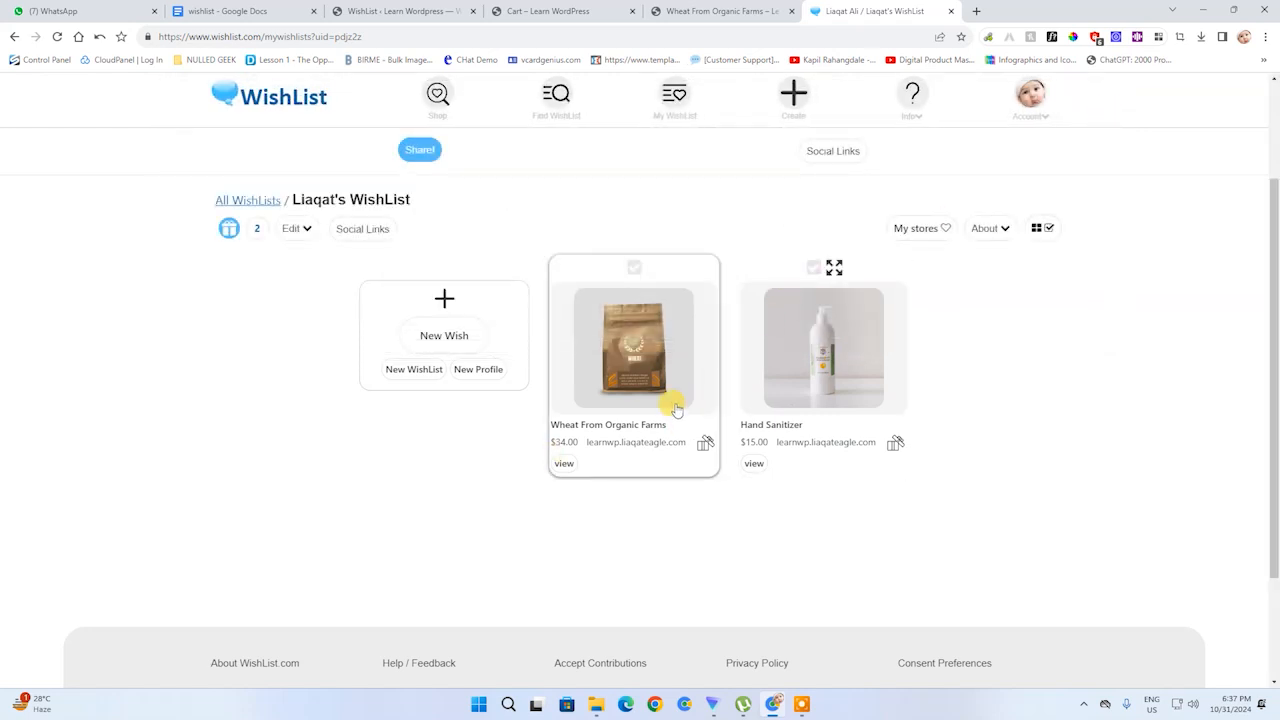
left_click(640, 428)
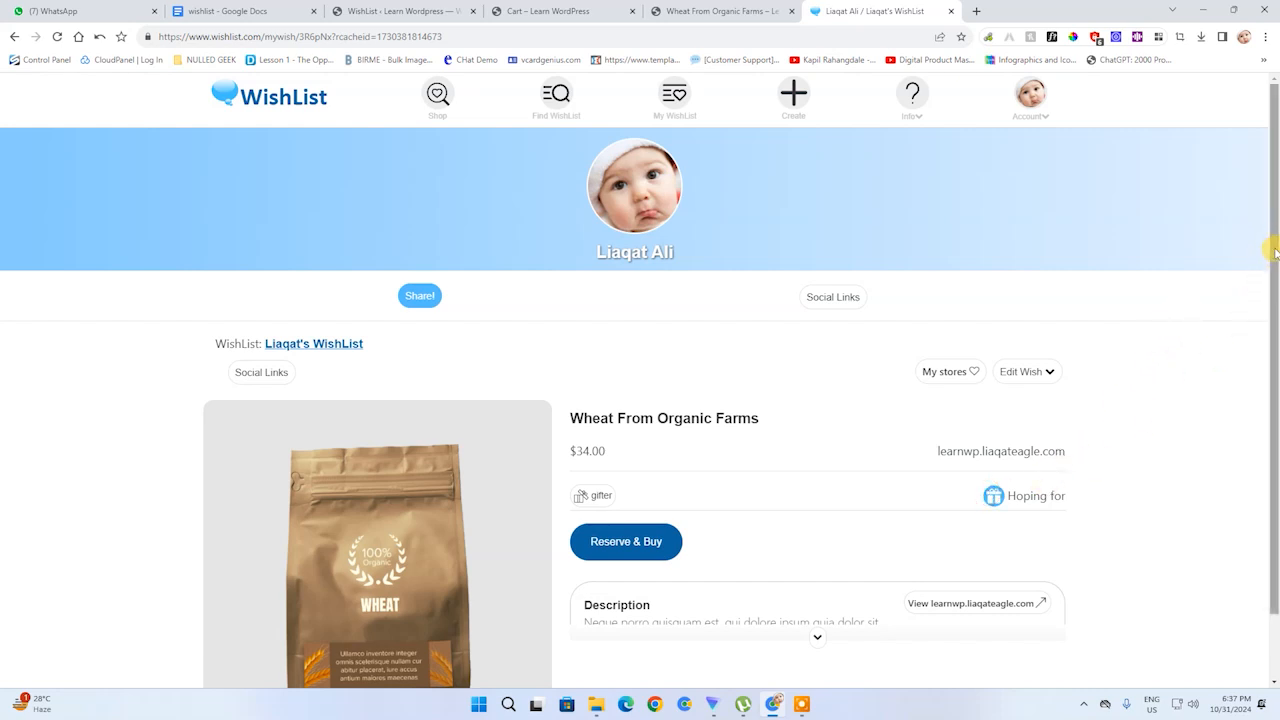
left_click_drag(1275, 253, 1273, 365)
left_click(816, 495)
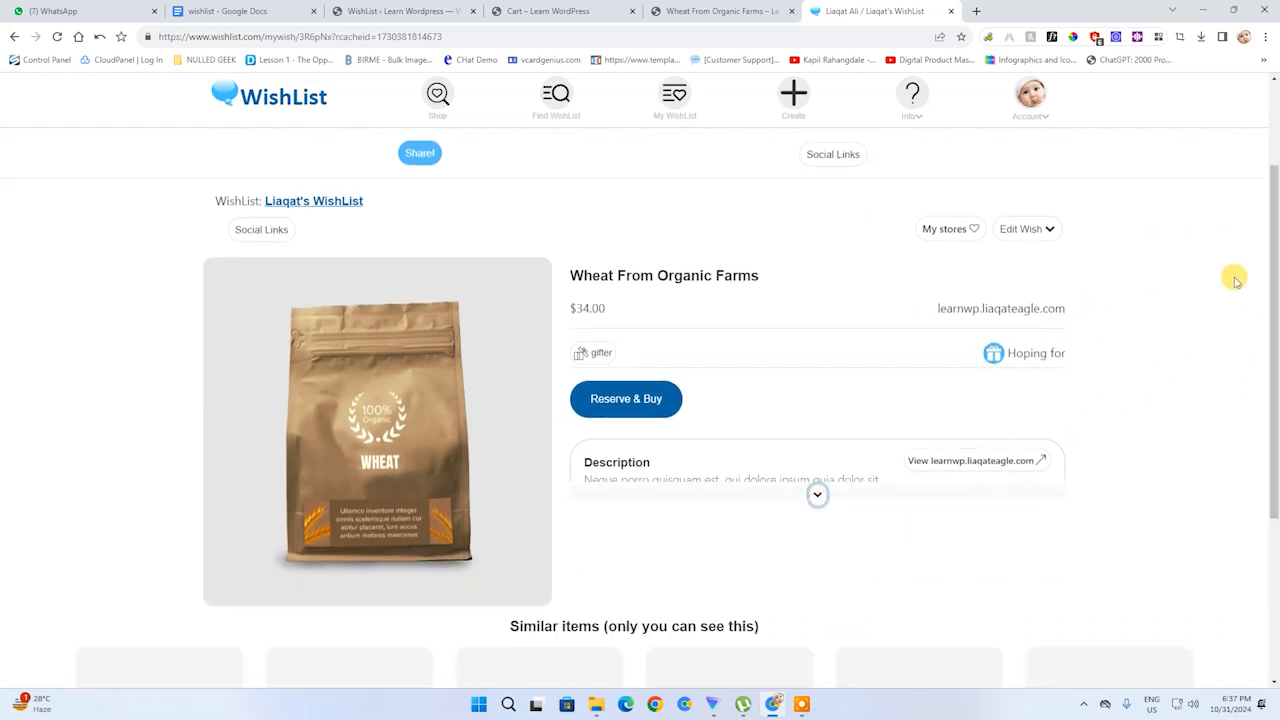
- Browse the wish's similar items, viewing Be Still Farms Organic Hard Red Wheat Berries and Palouse Brand Hard White Wheat Berries
left_click_drag(1268, 237, 1215, 582)
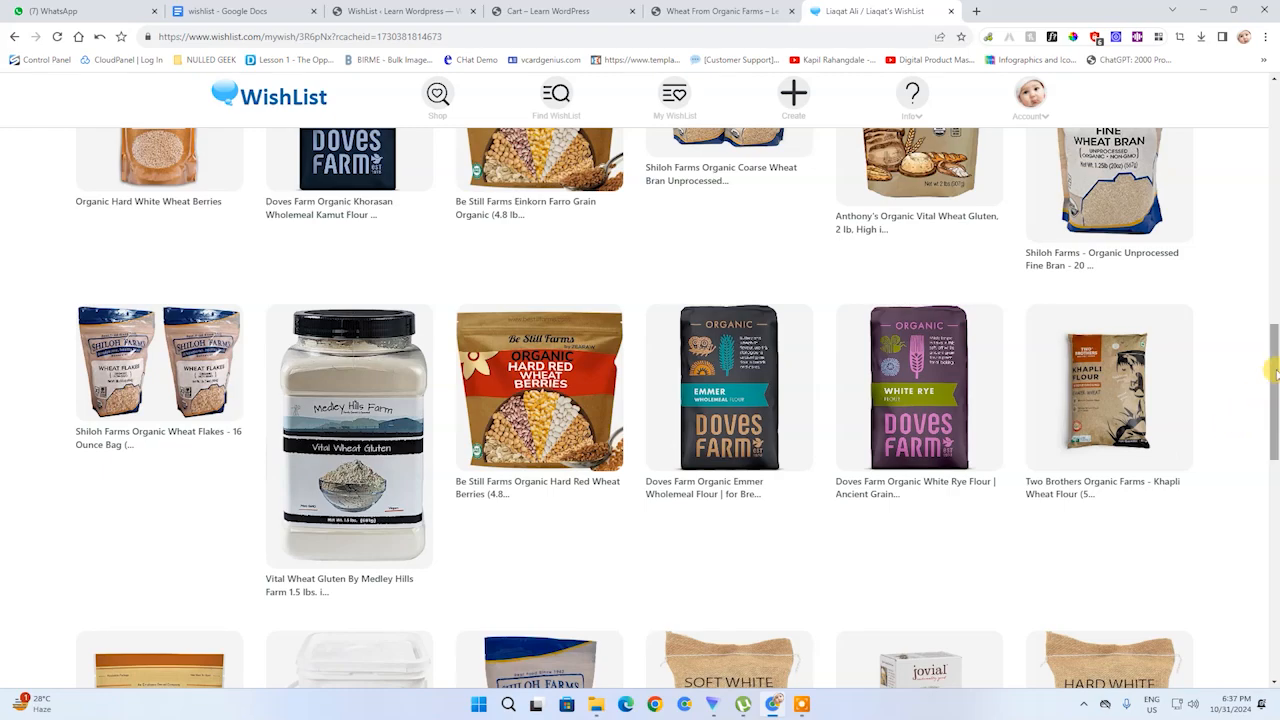
mouse_move(1275, 372)
left_mouse_down()
mouse_move(1275, 500)
mouse_move(1275, 215)
mouse_move(1275, 360)
left_mouse_up()
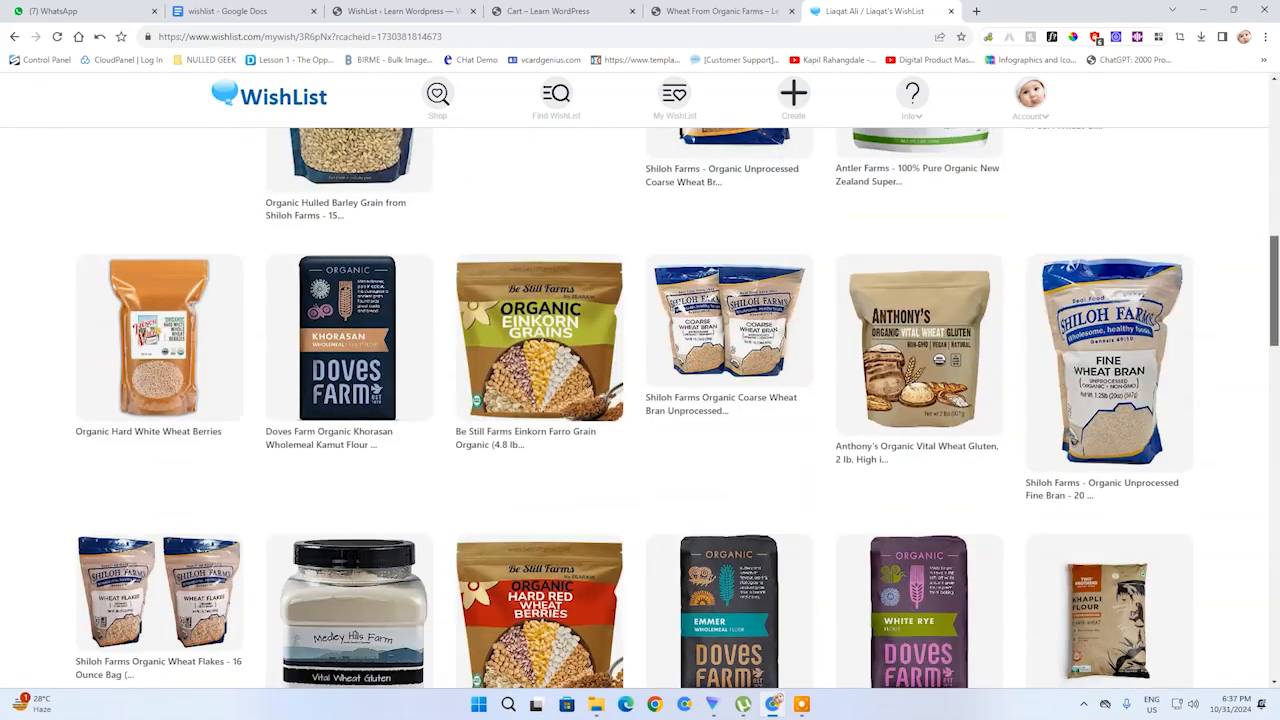
left_click_drag(1275, 291, 1275, 323)
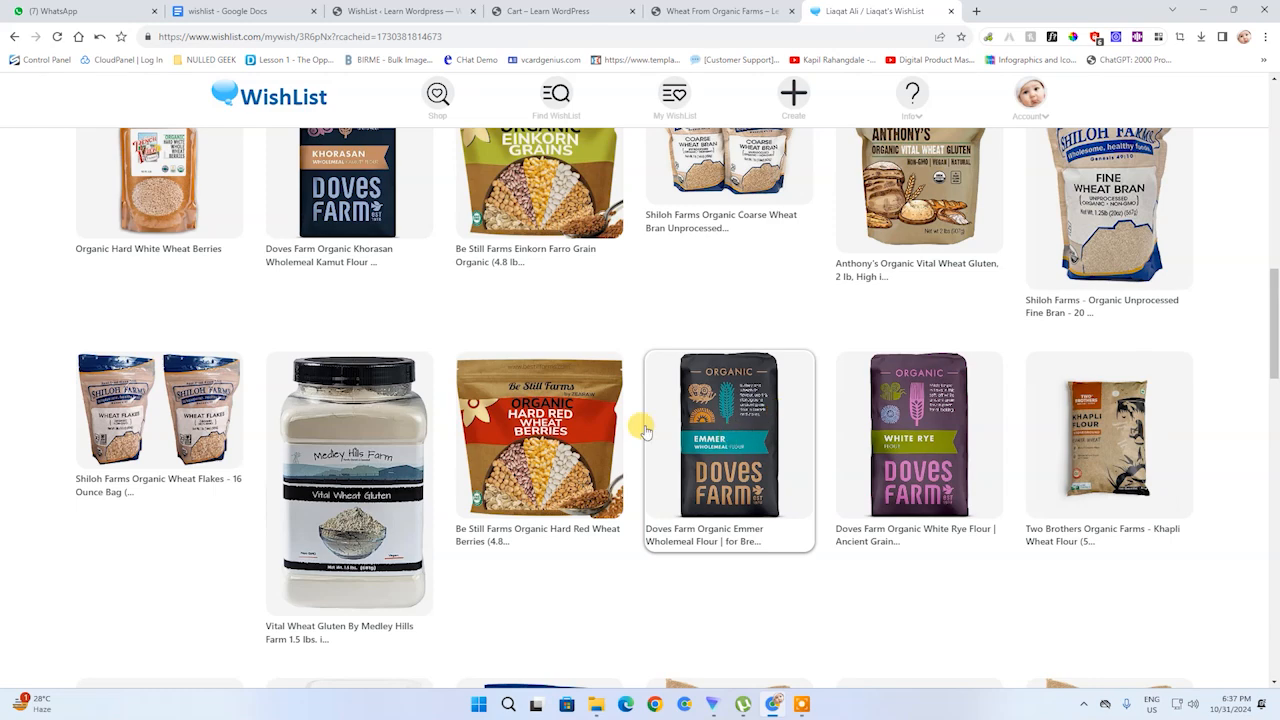
left_click(575, 445)
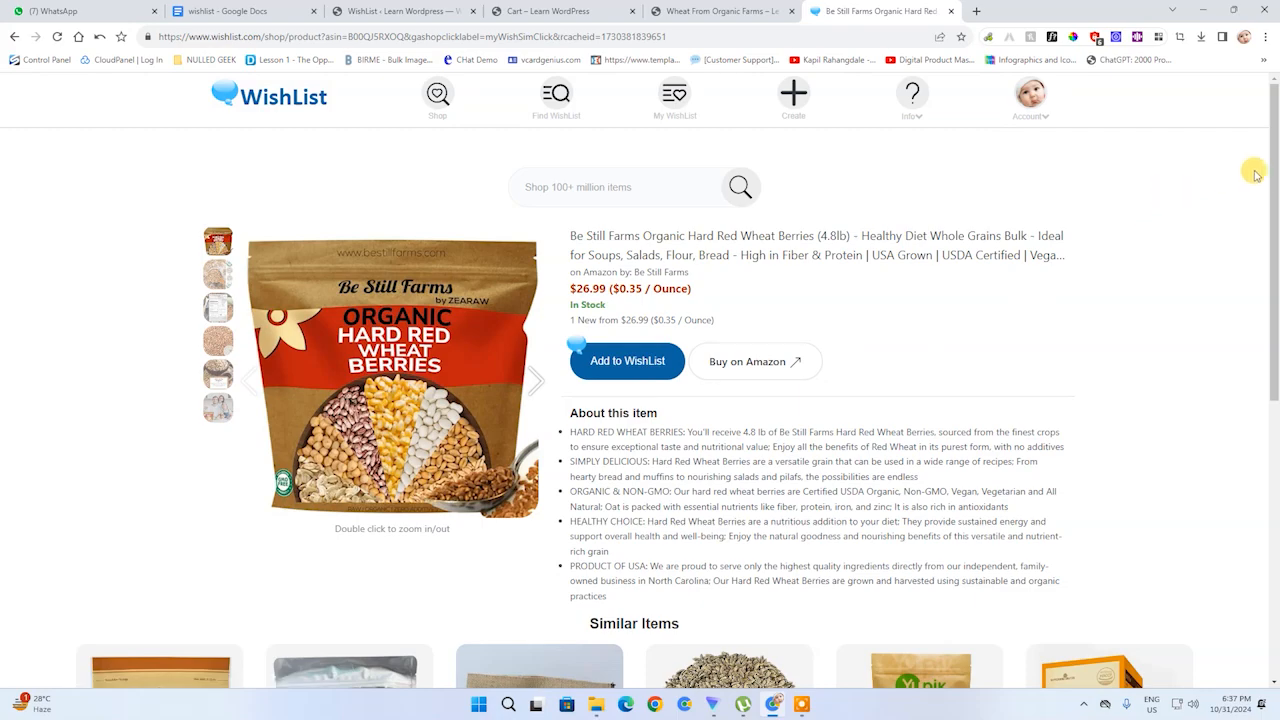
left_click_drag(1274, 174, 1248, 514)
left_click(722, 311)
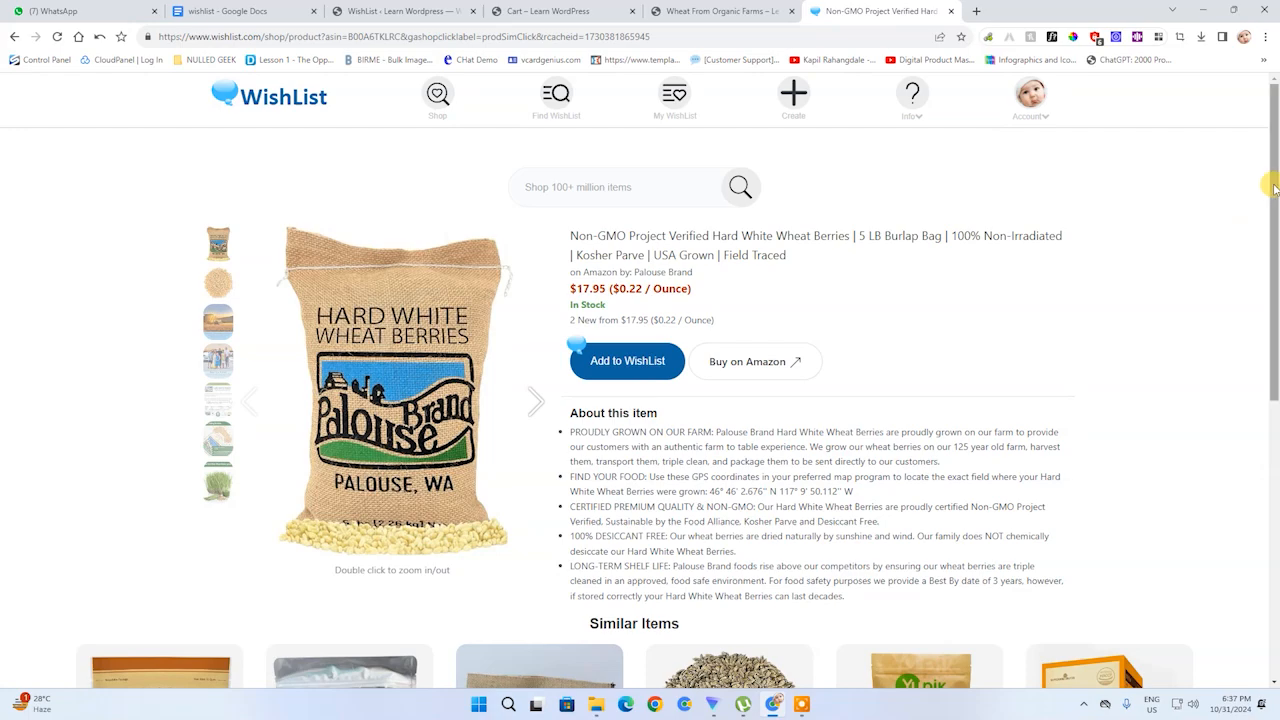
left_click_drag(1262, 186, 1262, 230)
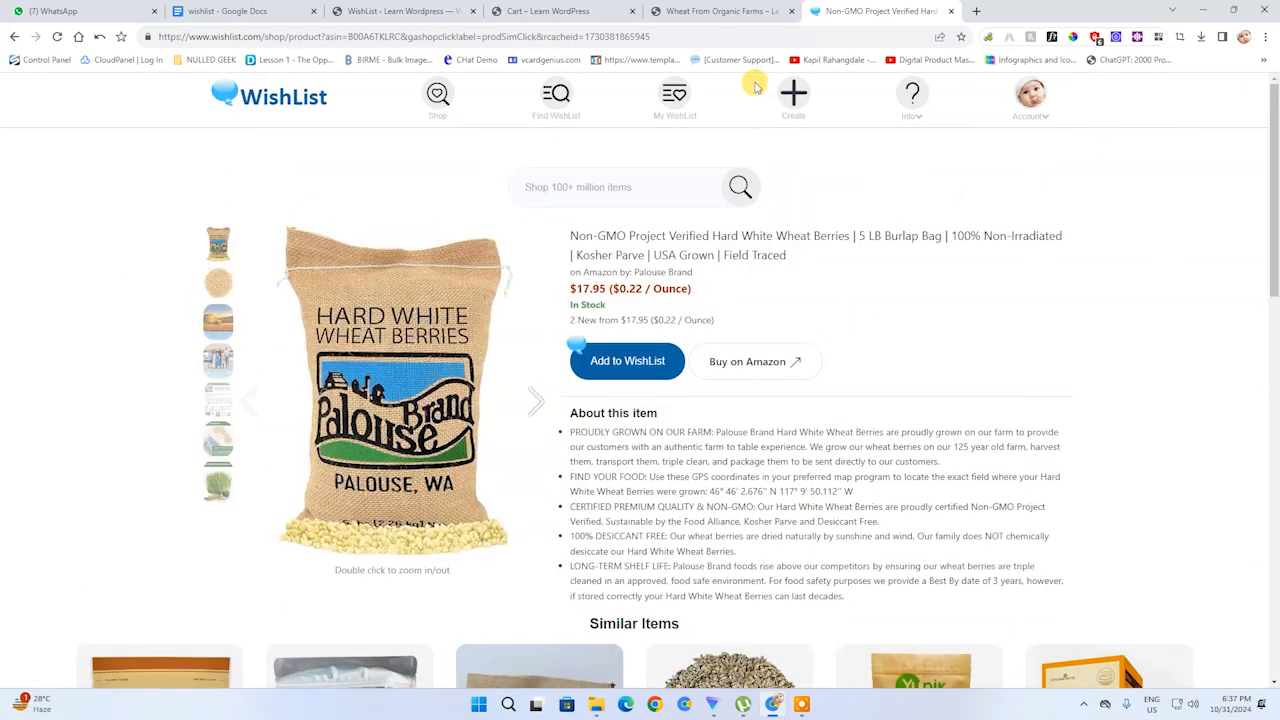
- Close the WishList.com page and open the store's admin dashboard from the Wheat From Organic Farms product page
left_click(949, 12)
left_click(556, 11)
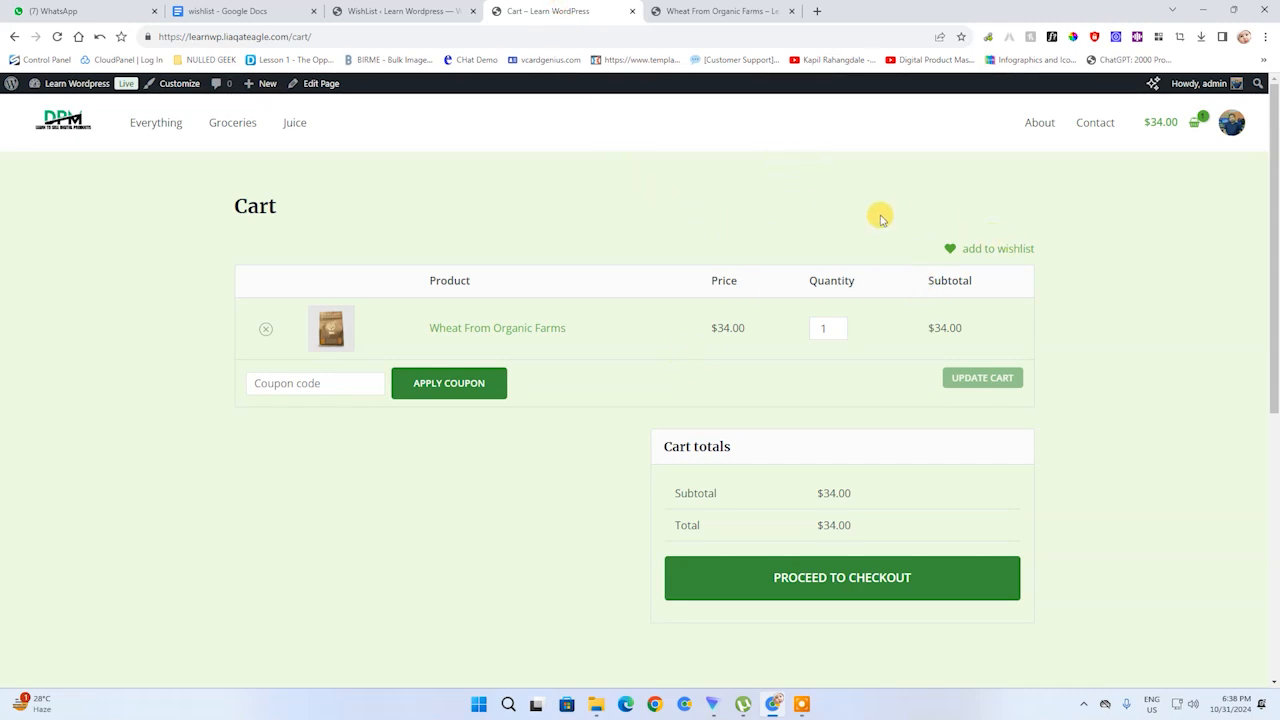
left_click(405, 11)
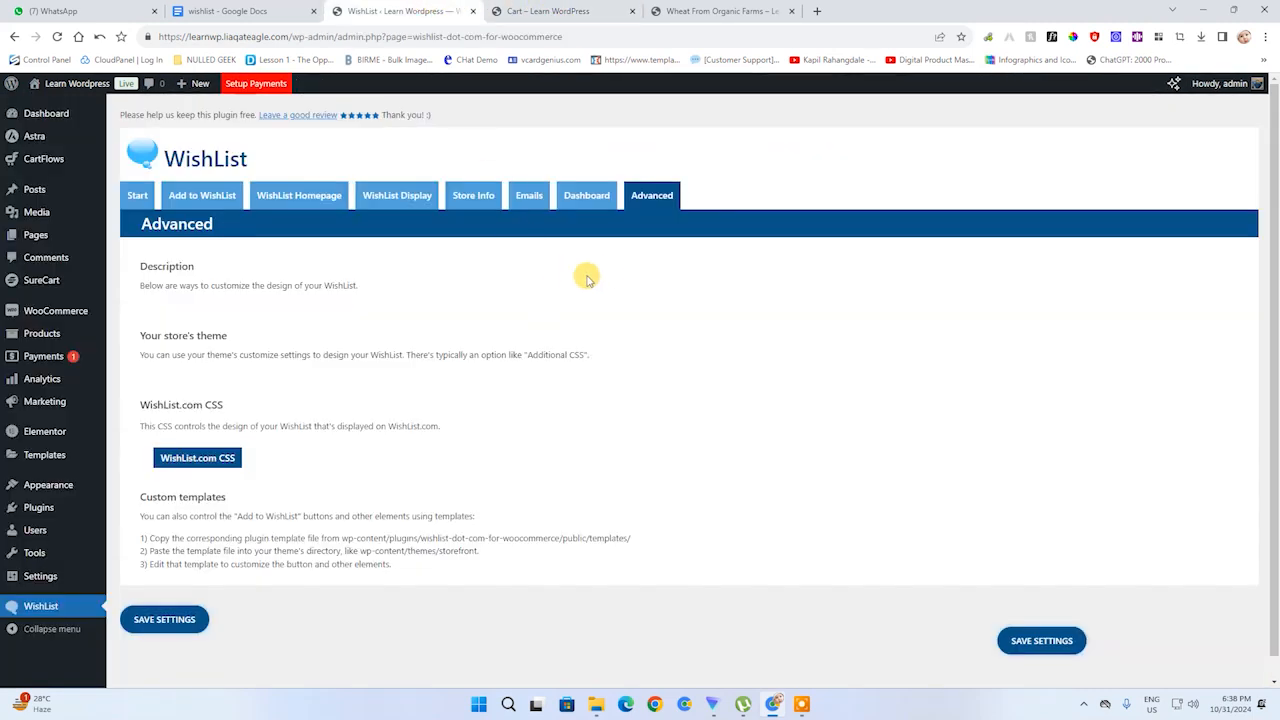
left_click(724, 8)
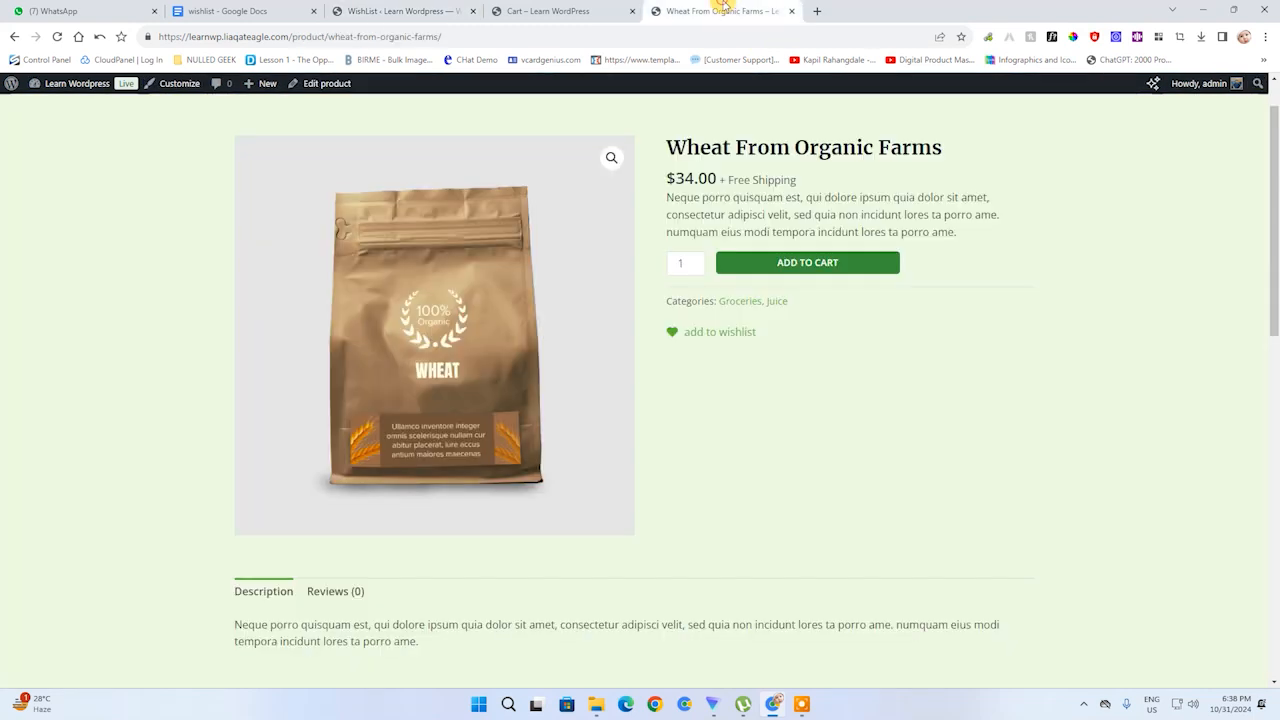
scroll(1262, 240, "up", 1)
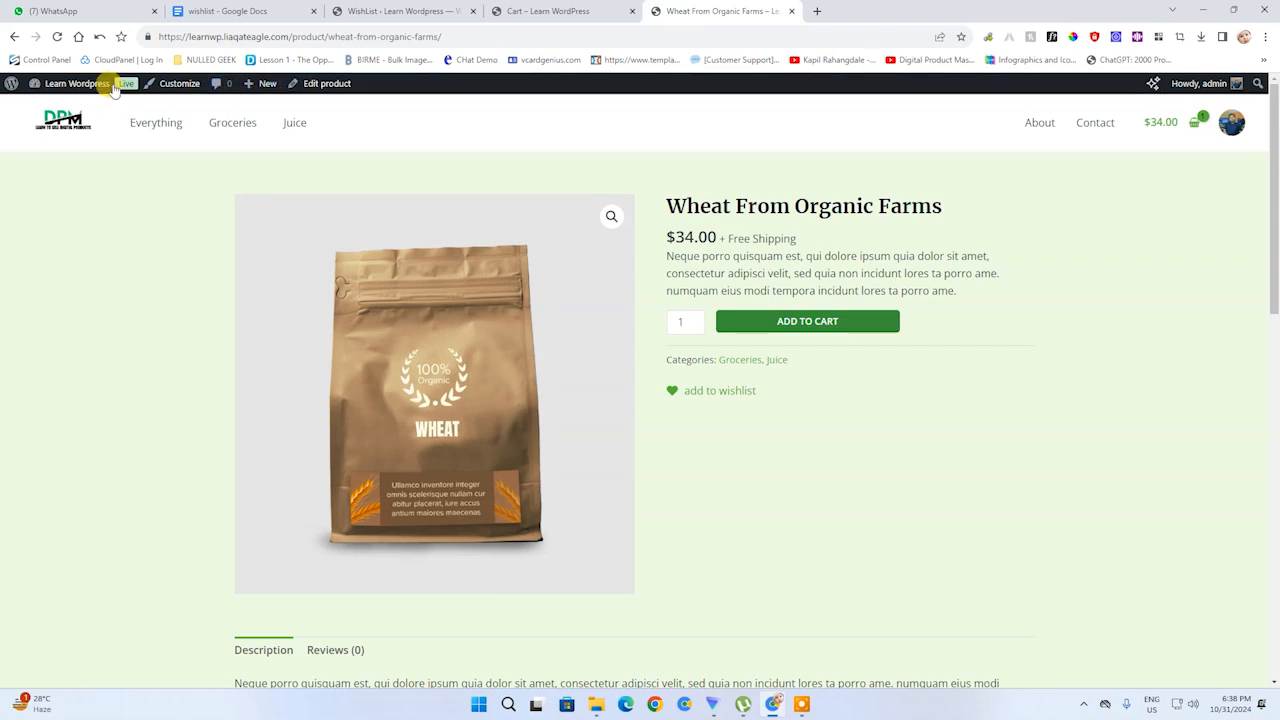
left_click(64, 107)
- Copy the URL of the store's WishList homepage from the WishList plugin settings
left_click(514, 10)
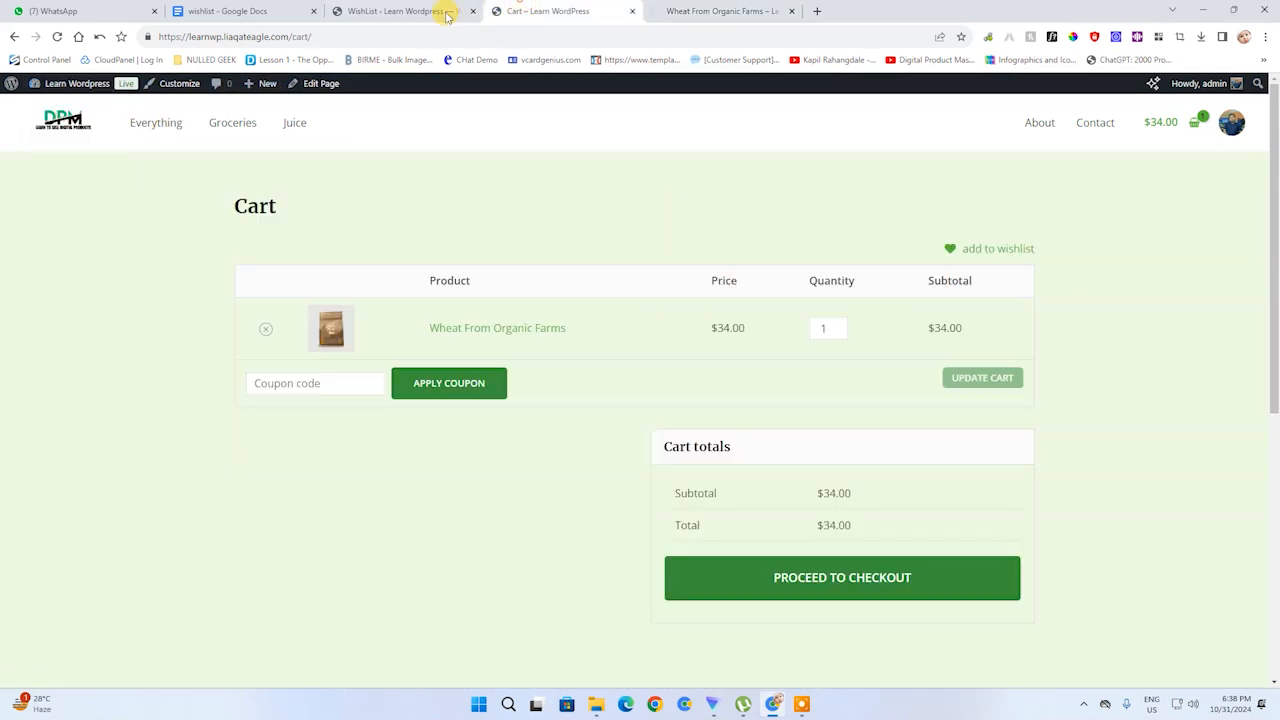
left_click(449, 12)
left_click(460, 195)
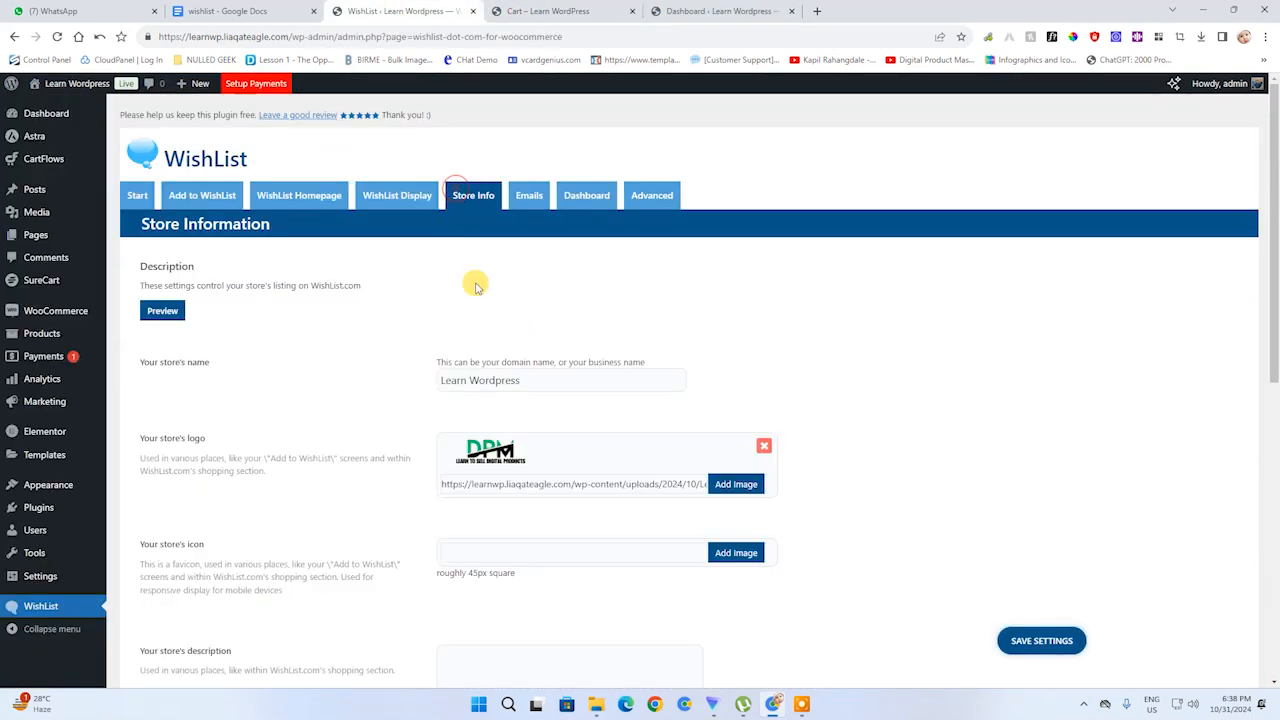
left_click(404, 208)
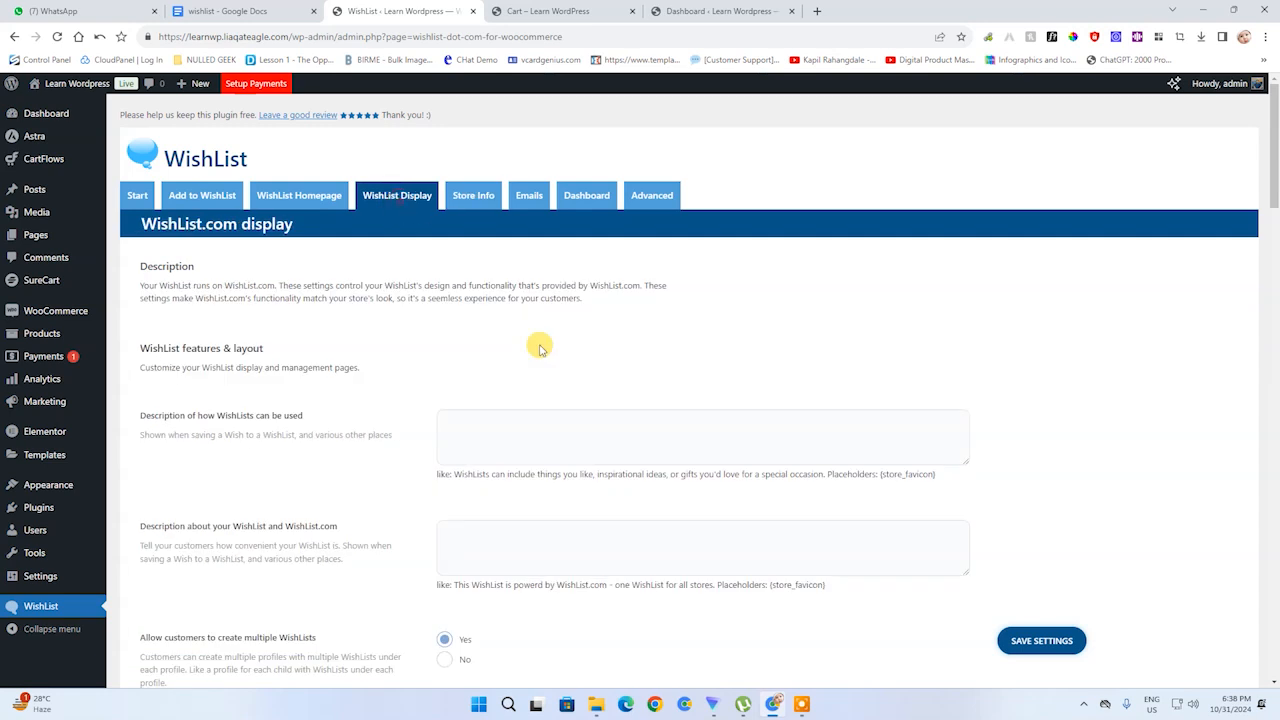
left_click(300, 195)
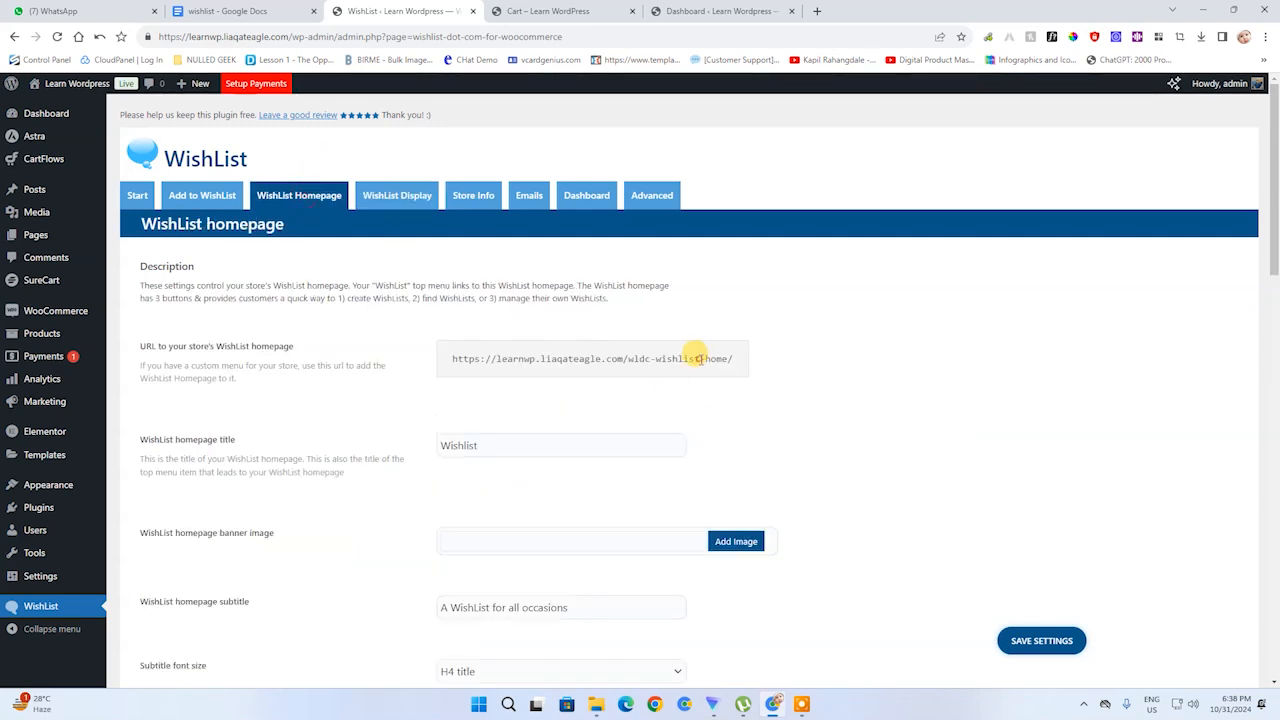
triple_click(705, 358)
right_click(703, 360)
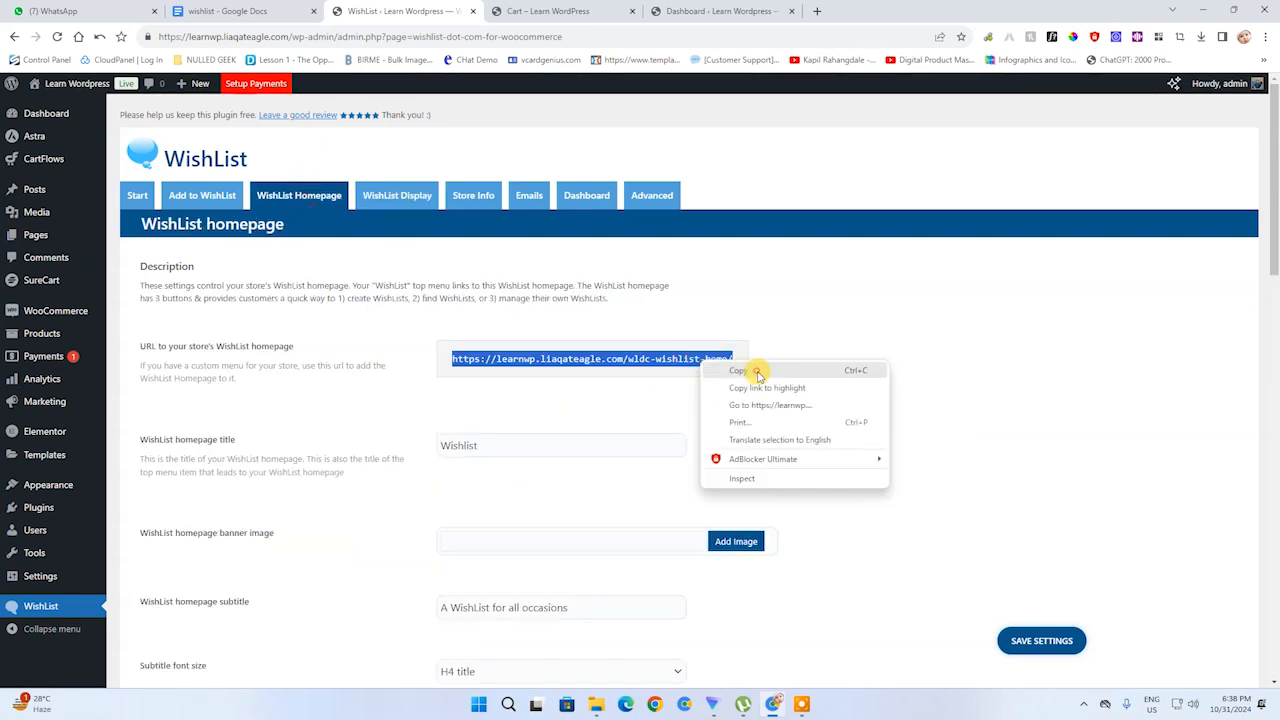
left_click(758, 371)
- Open the WordPress menu editor from the admin dashboard and load the Secondary Menu to view its items
left_click(560, 11)
left_click(688, 8)
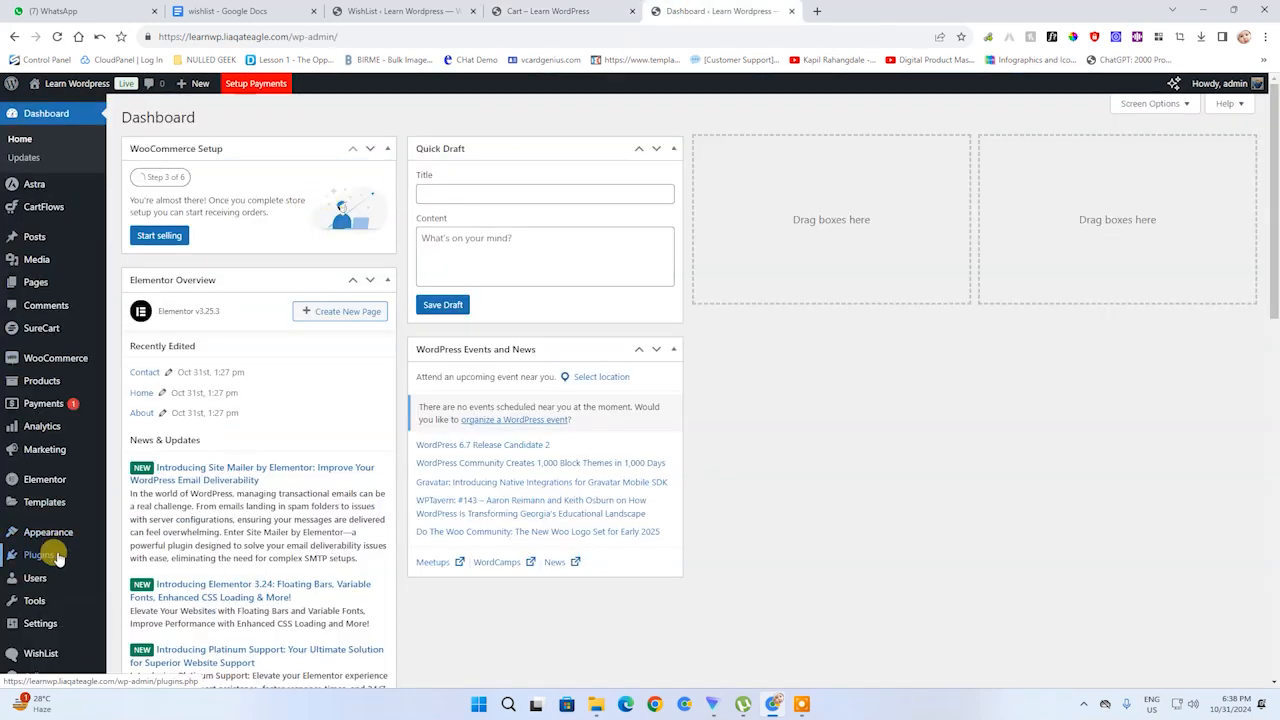
mouse_move(70, 533)
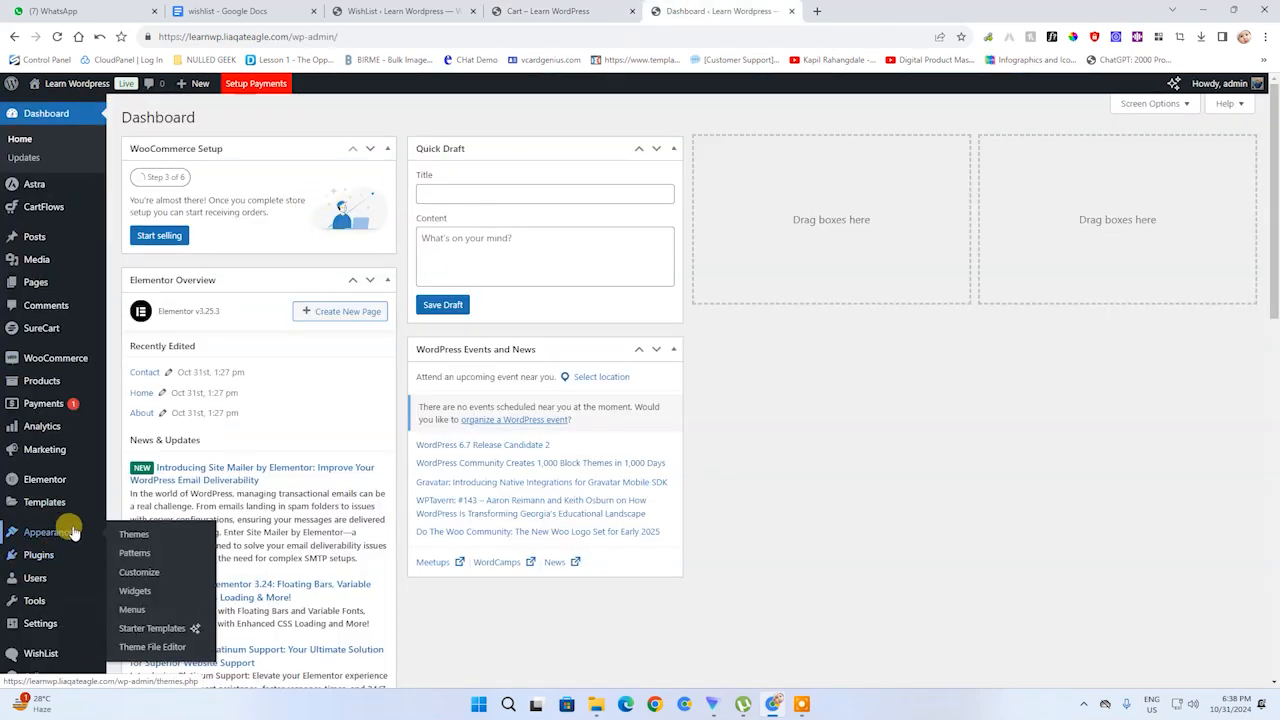
left_click(134, 610)
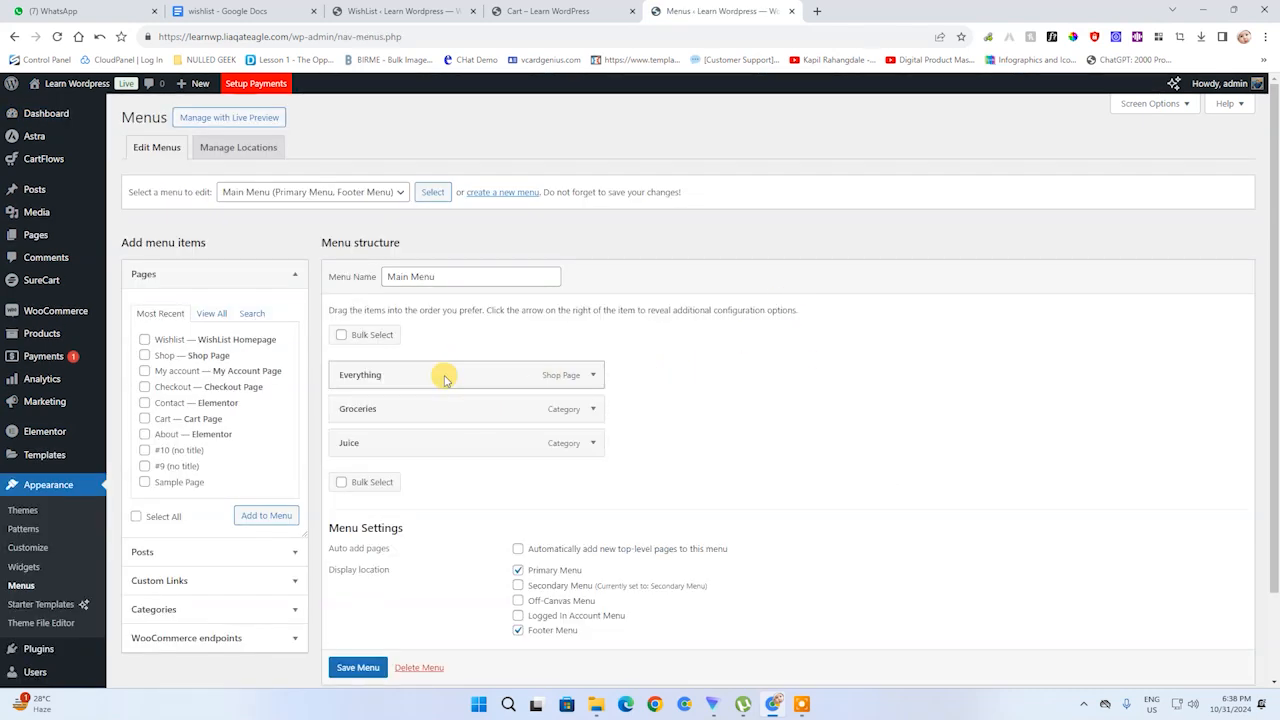
left_click(386, 199)
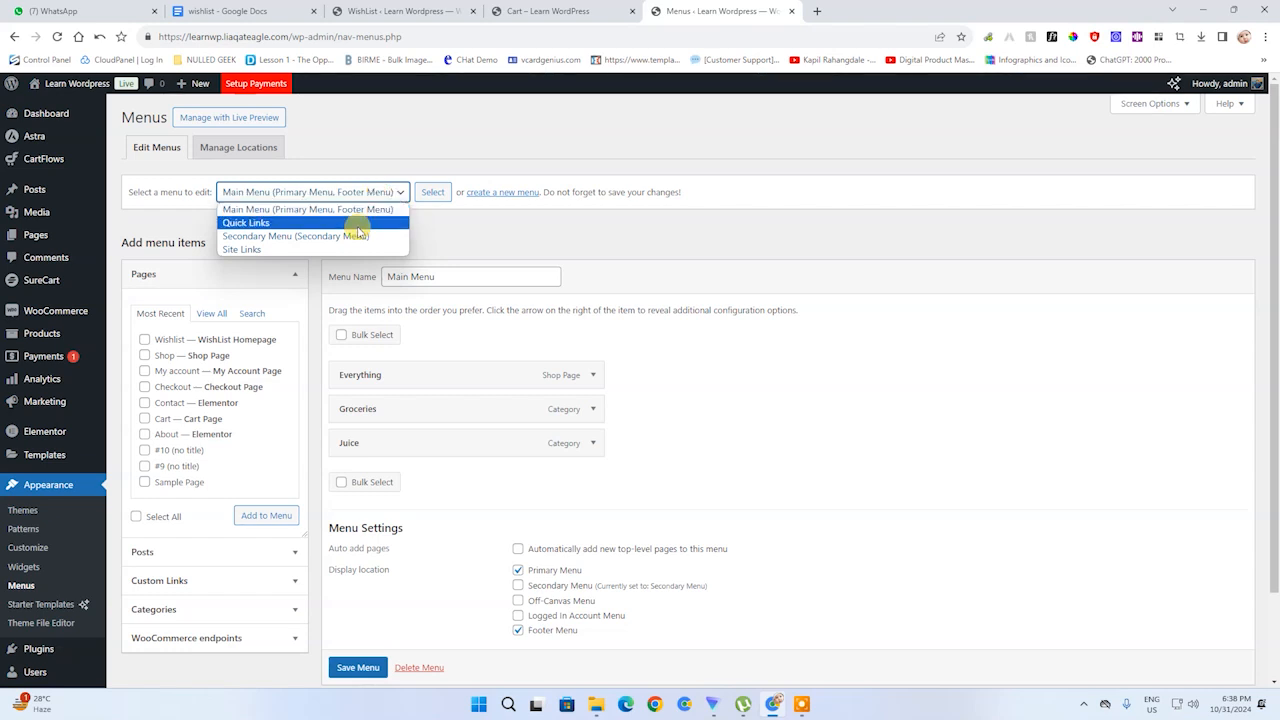
left_click(359, 235)
left_click(425, 192)
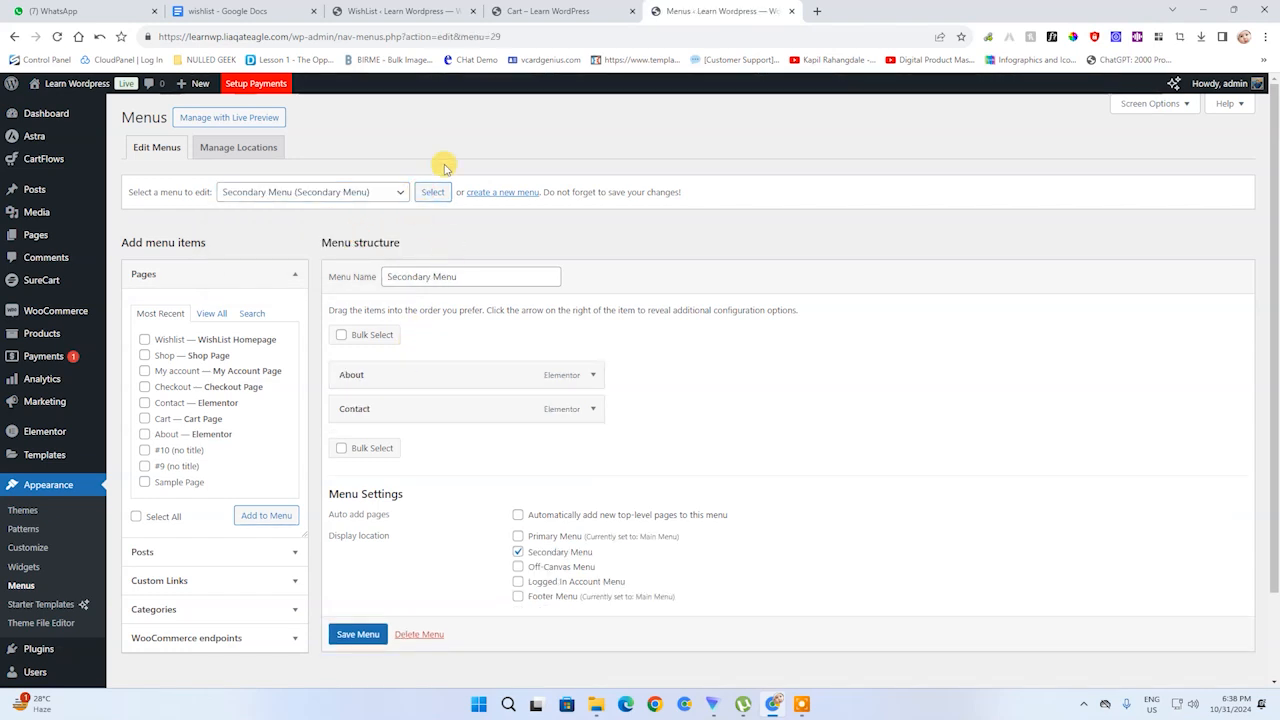
- Look through the items of the Quick Links and Site Links menus
left_click(394, 190)
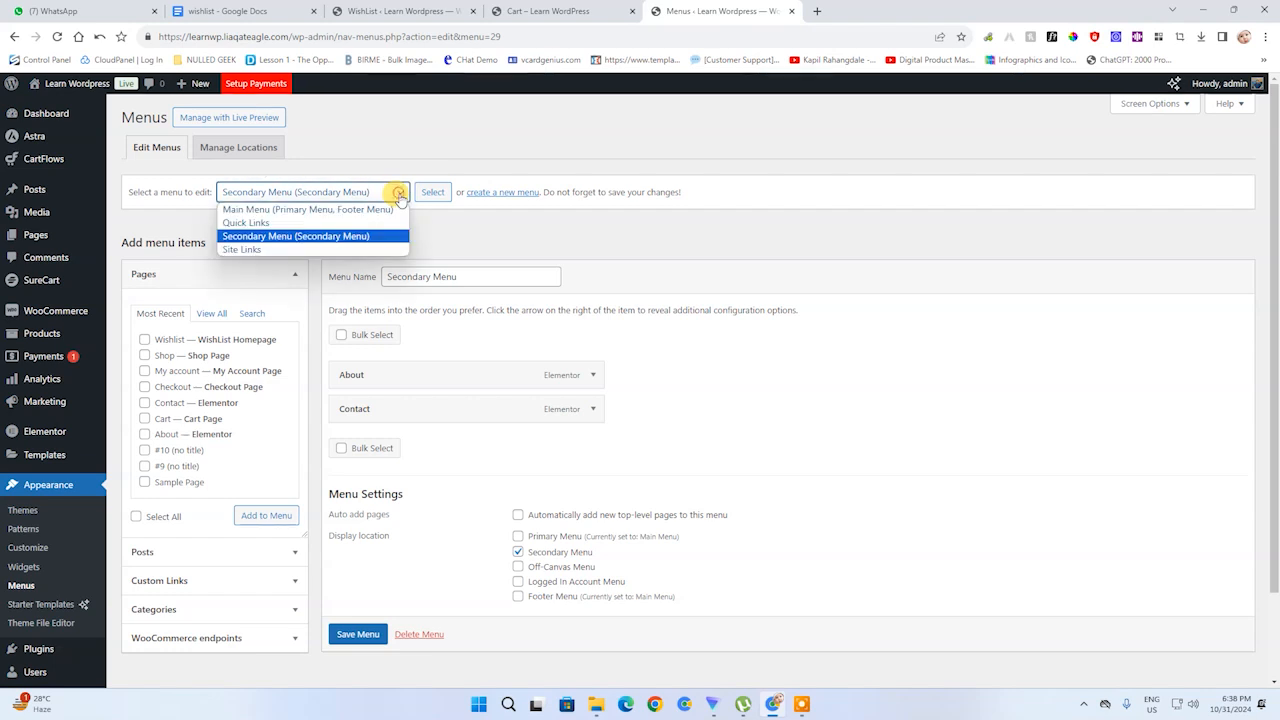
left_click(340, 222)
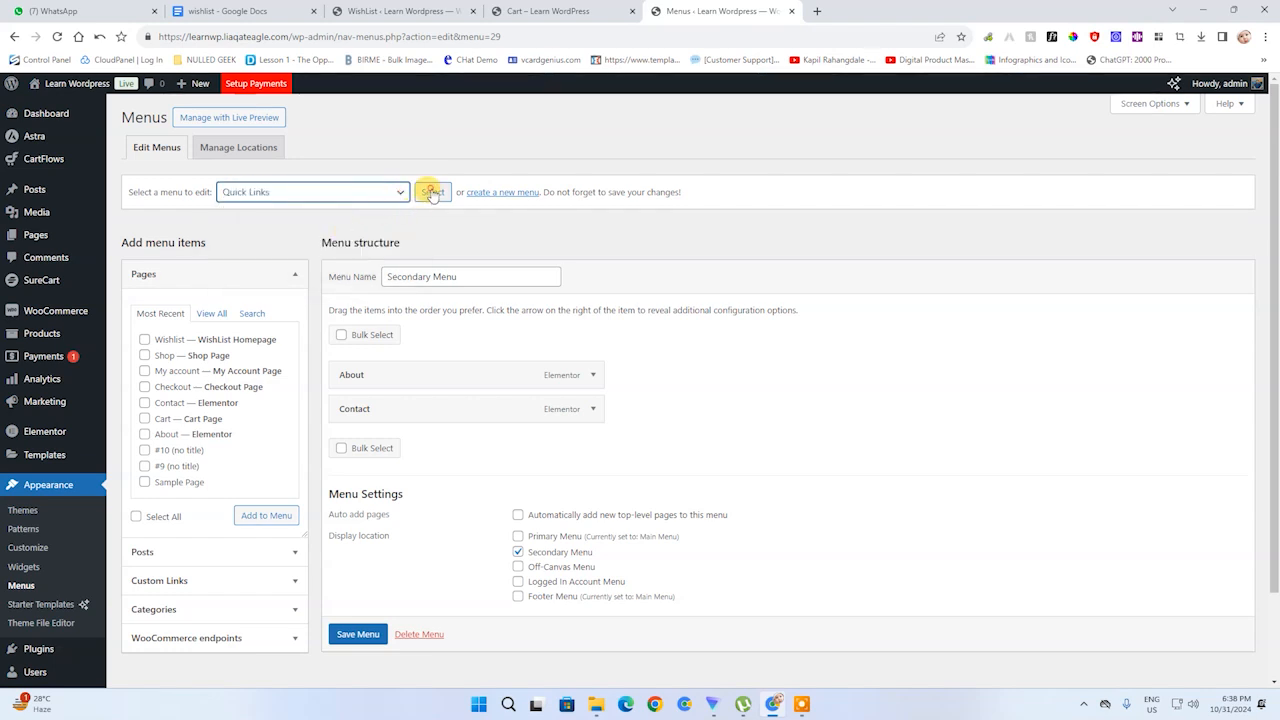
left_click(432, 191)
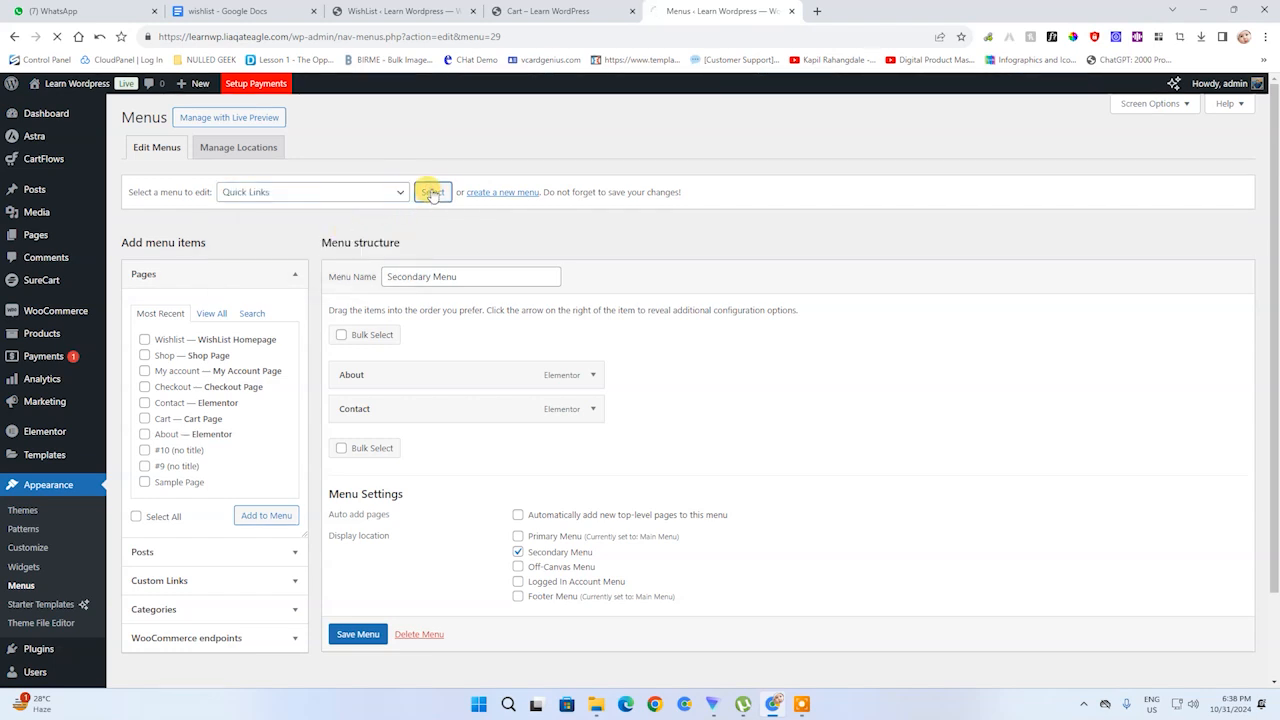
left_click(364, 194)
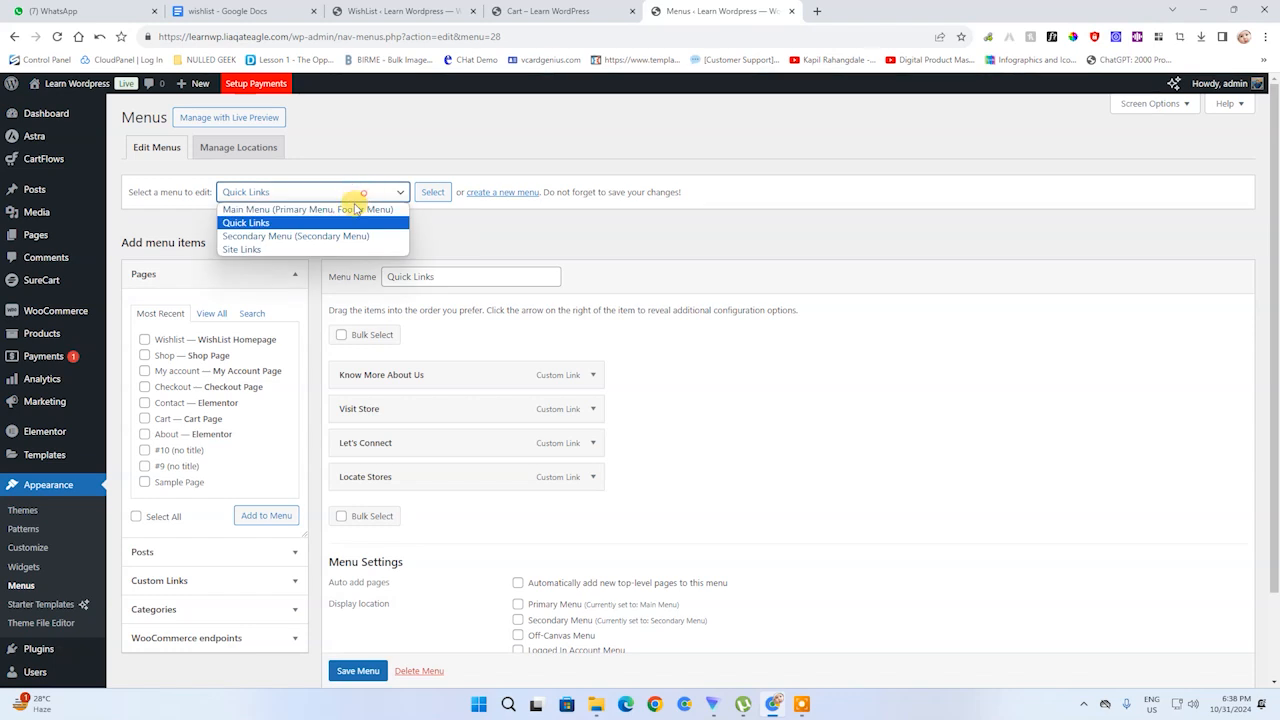
left_click(330, 249)
left_click(428, 194)
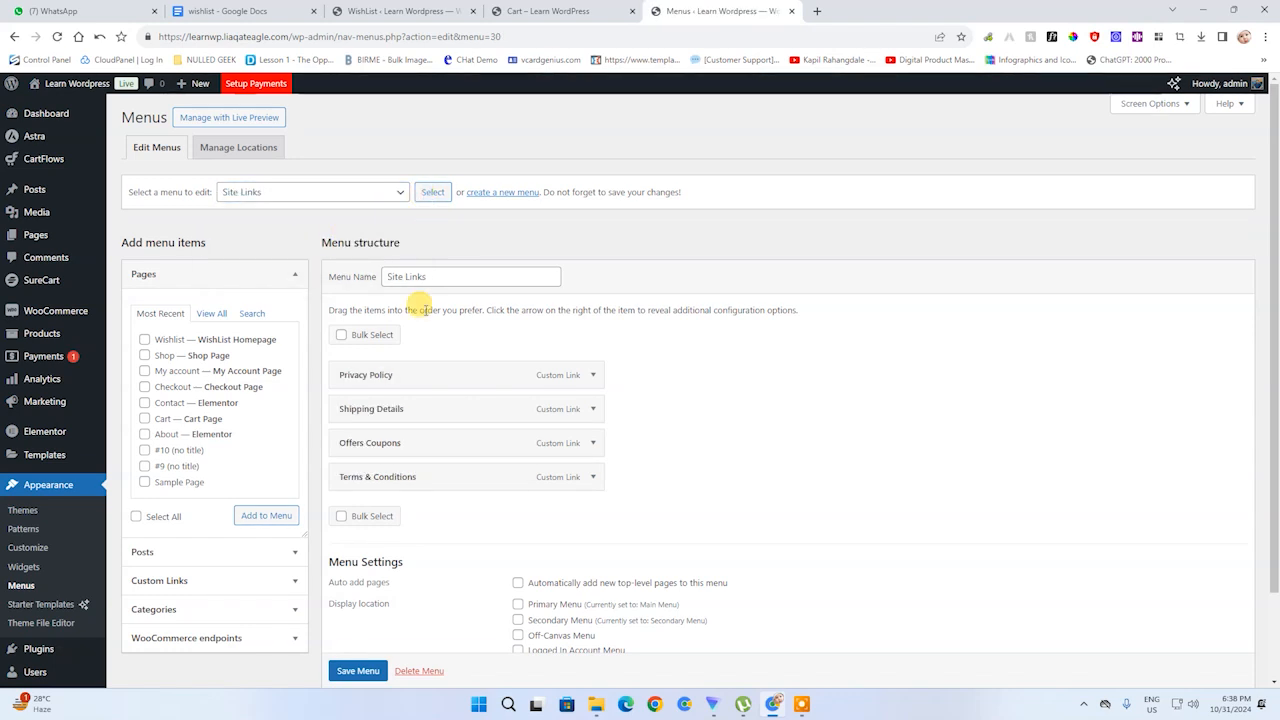
left_click(350, 193)
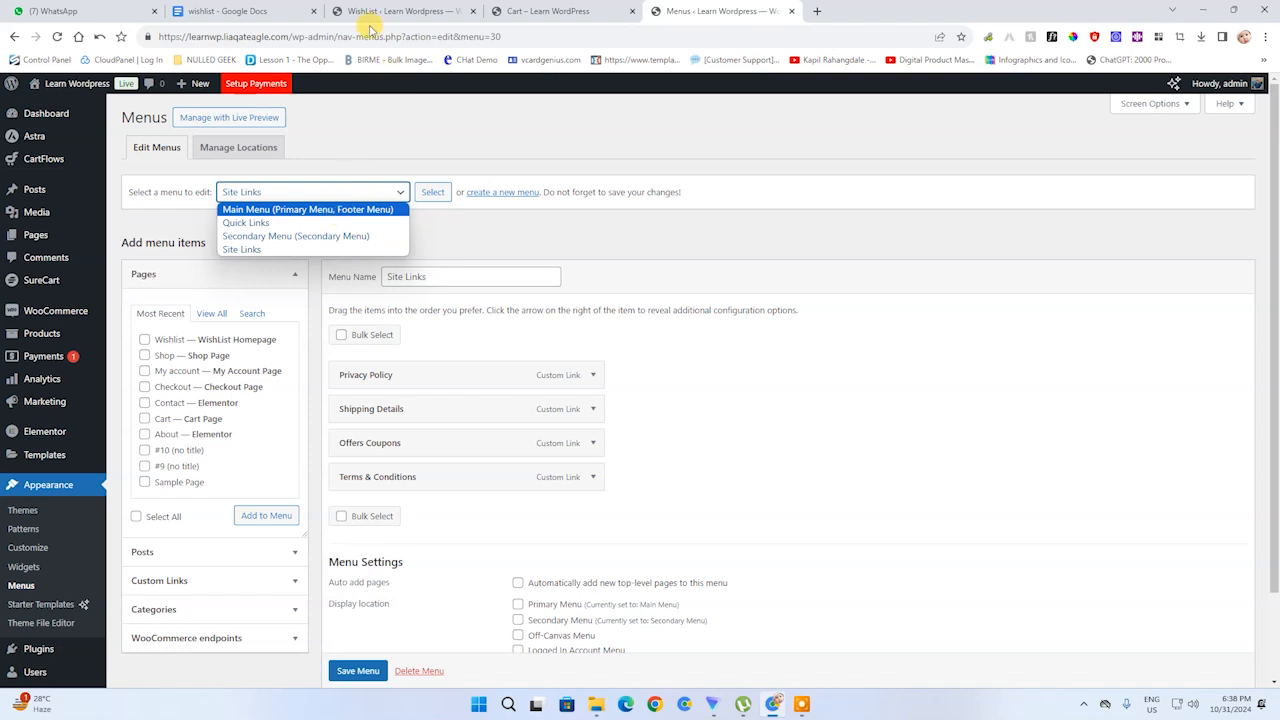
- Open the Customizer from the store's Cart page and bring up the Secondary Menu settings in the header builder
left_click(575, 12)
mouse_move(70, 84)
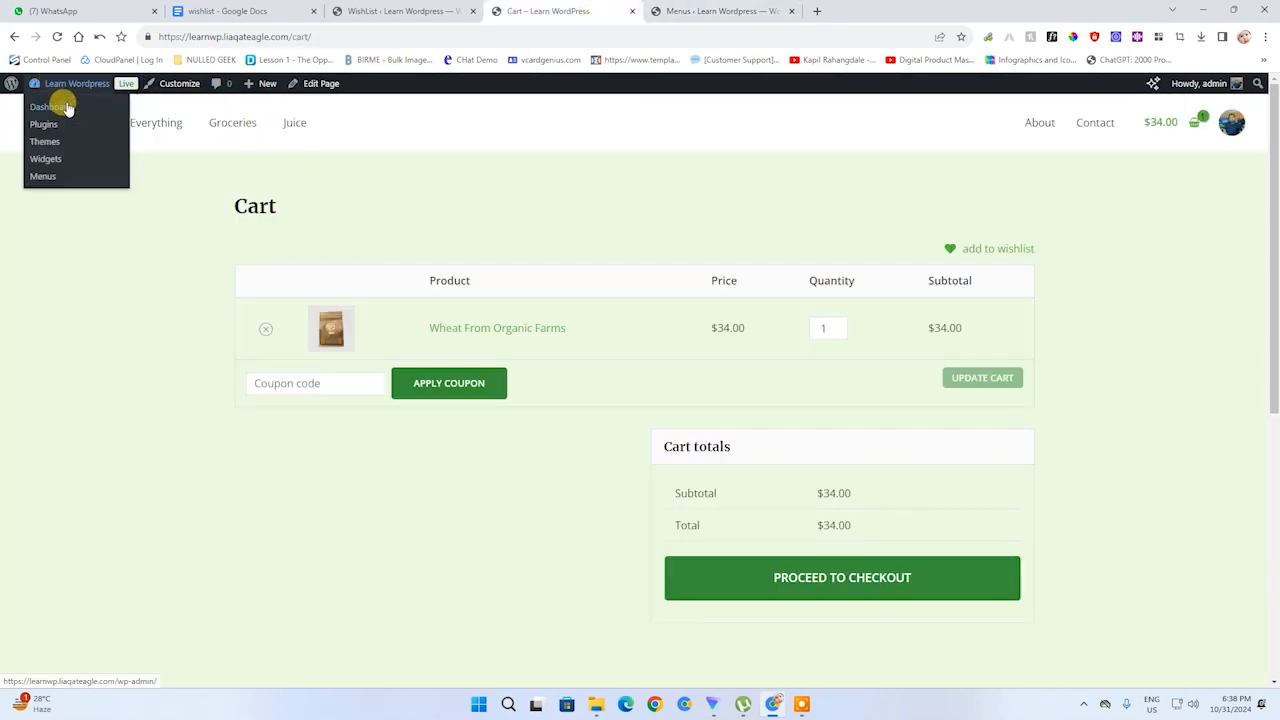
left_click(168, 85)
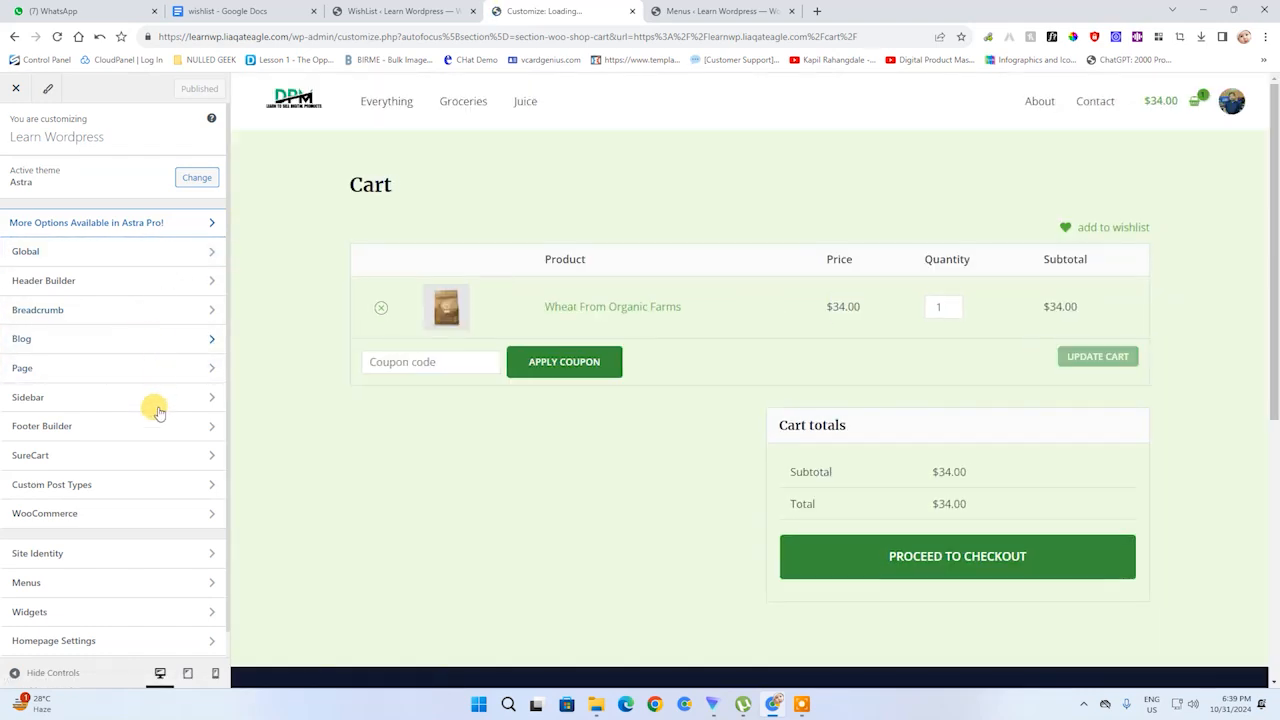
left_click(170, 256)
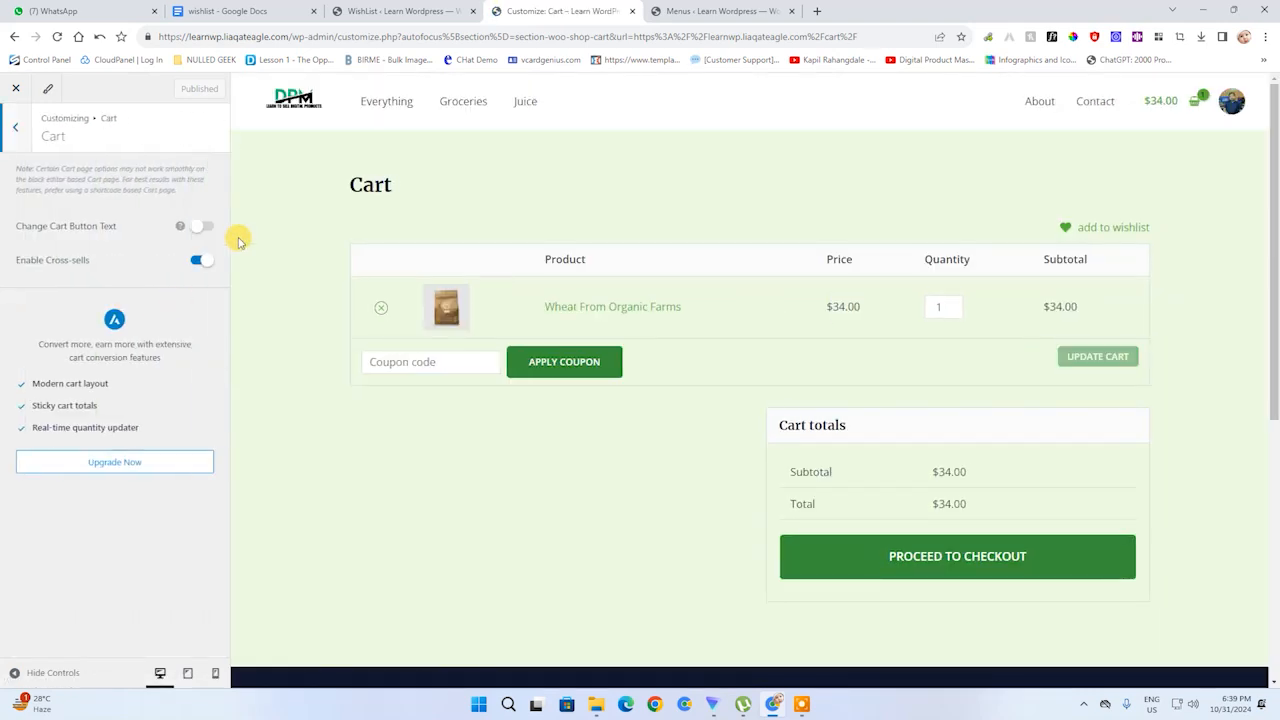
left_click(1028, 93)
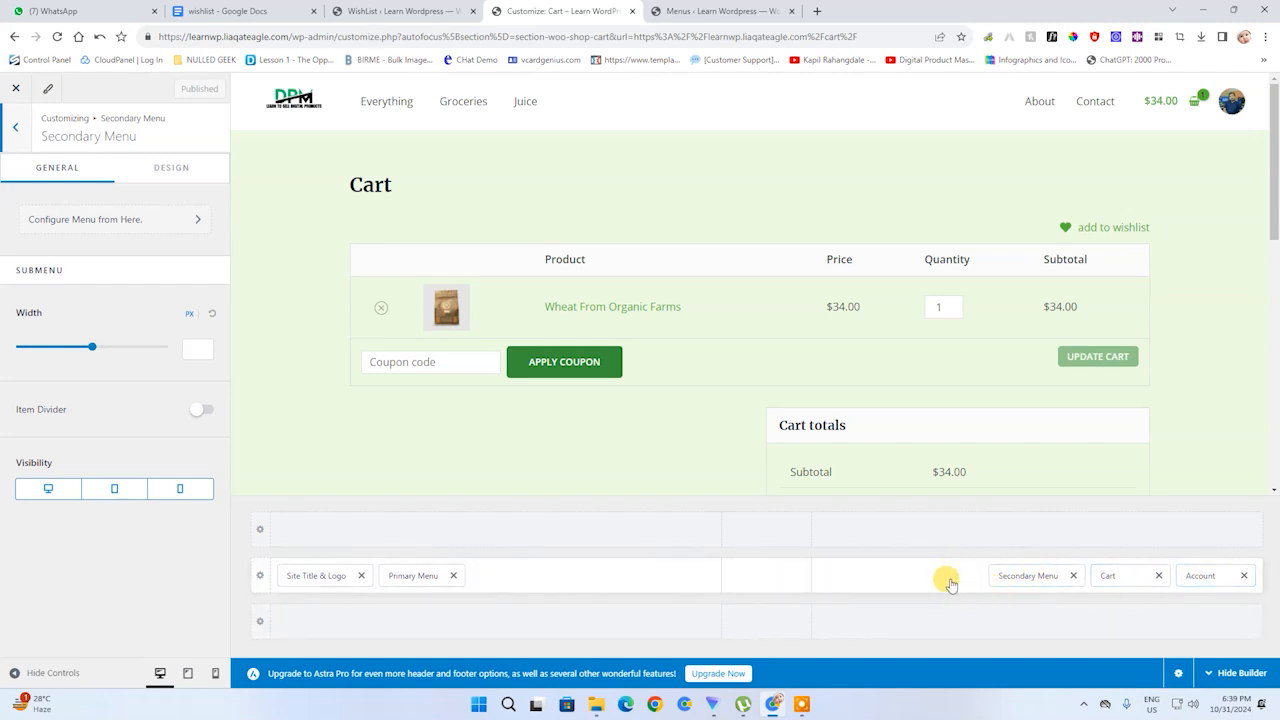
- Add a Button element to the main header row after the Account element and open its settings
left_click(891, 568)
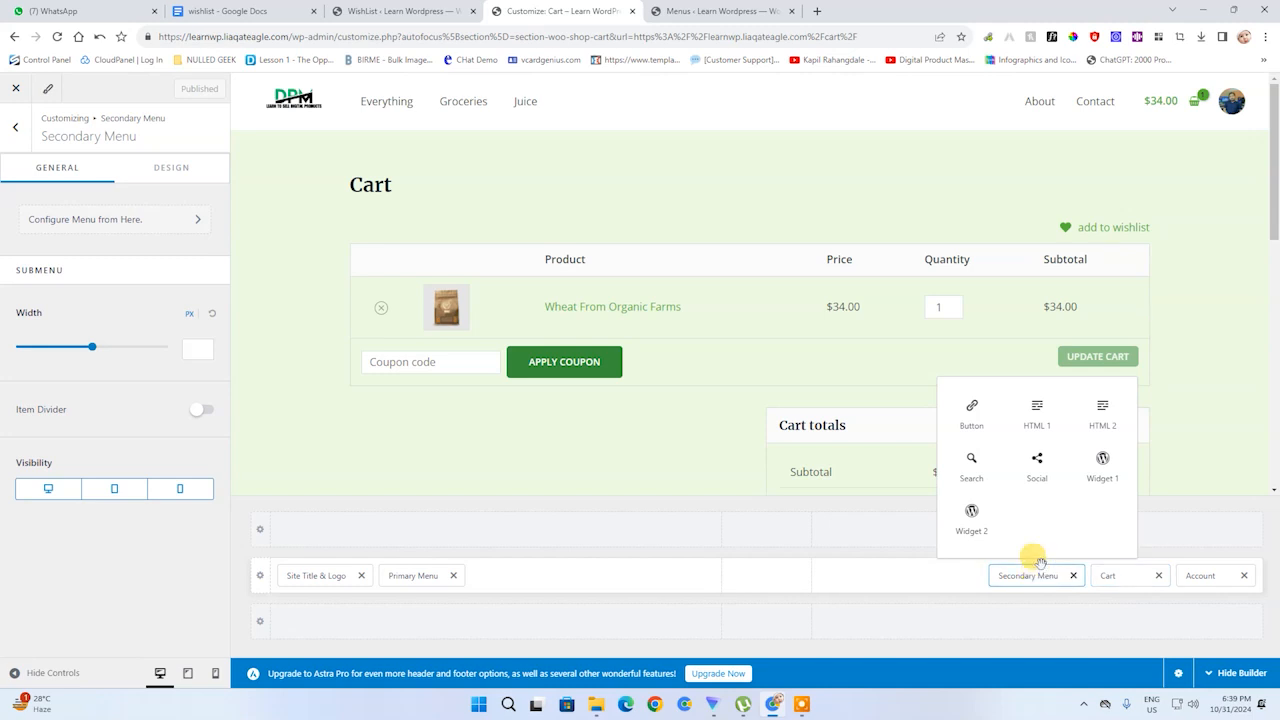
left_click(975, 418)
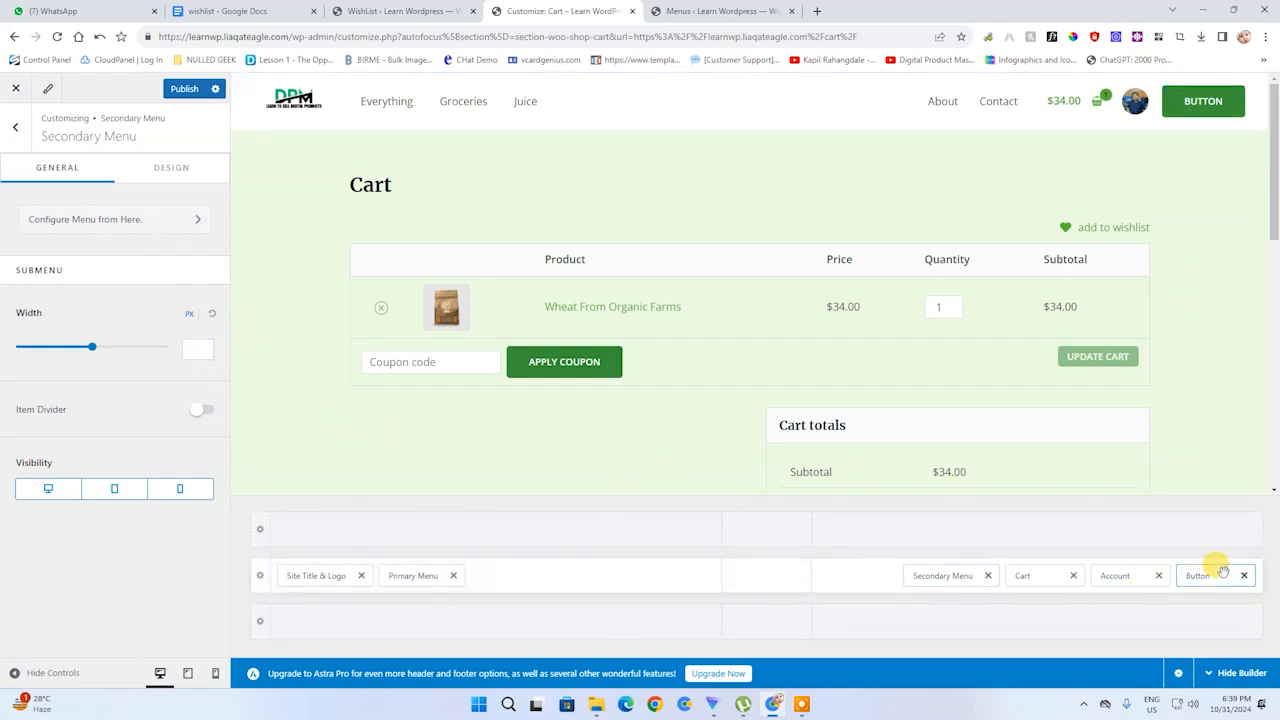
left_click(1200, 575)
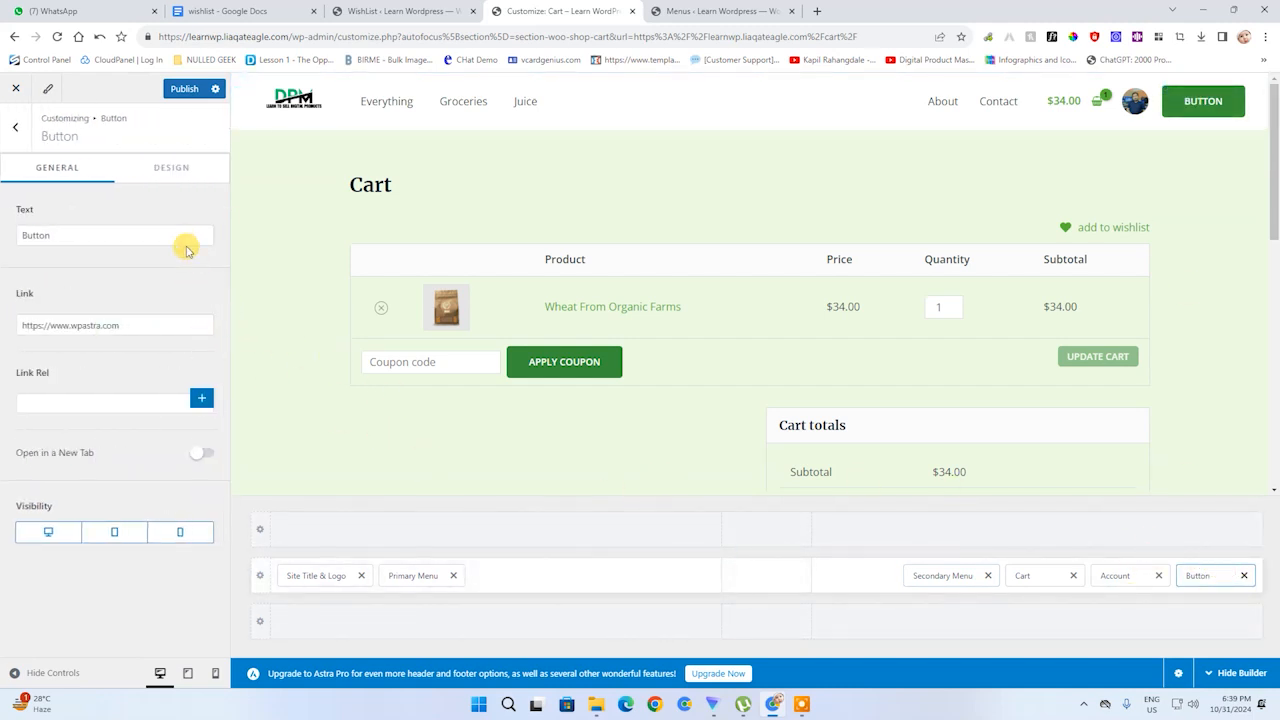
- Link the header button to the copied WishList homepage URL and set its text to Wishlist
triple_click(163, 326)
key("ctrl+v")
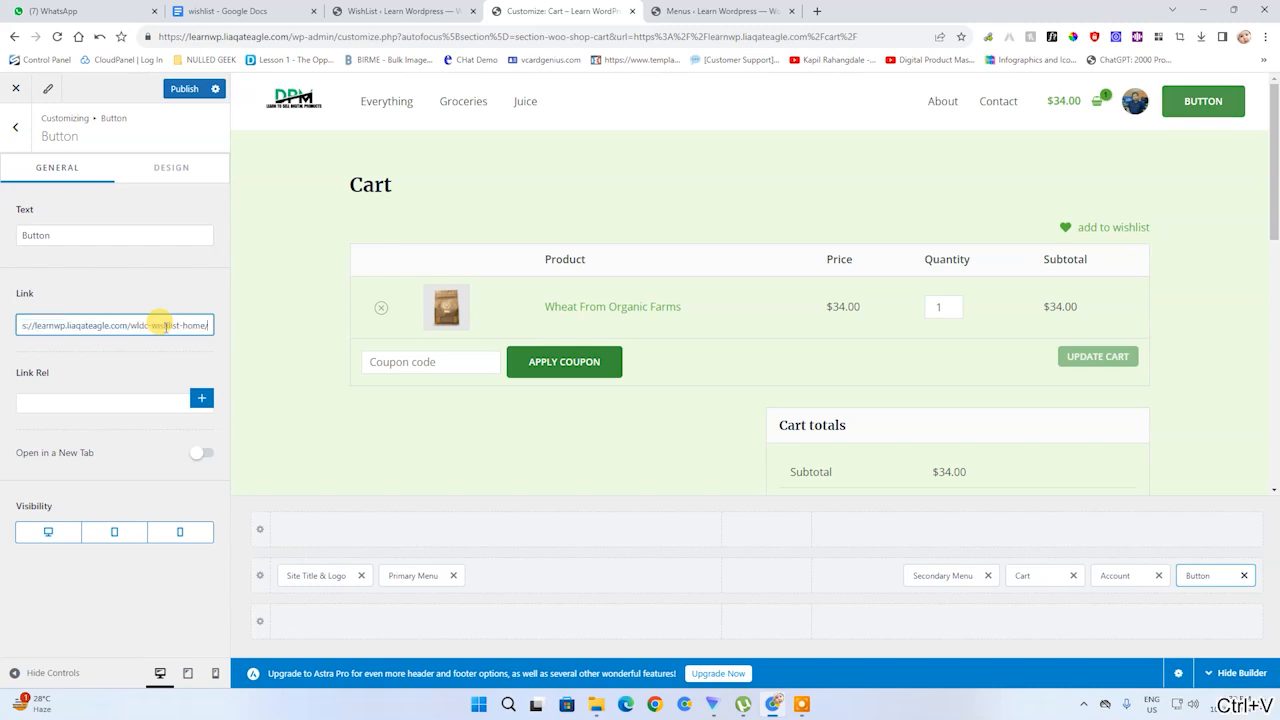
left_click(87, 234)
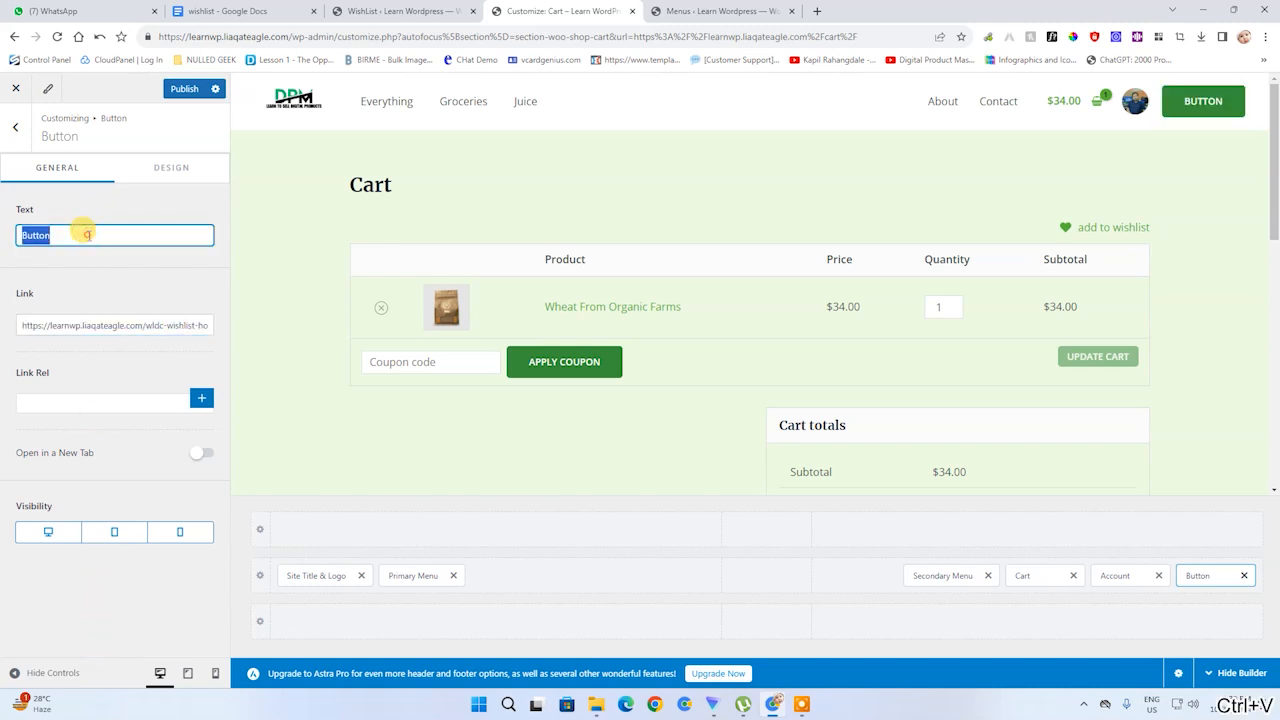
type("Wishlist")
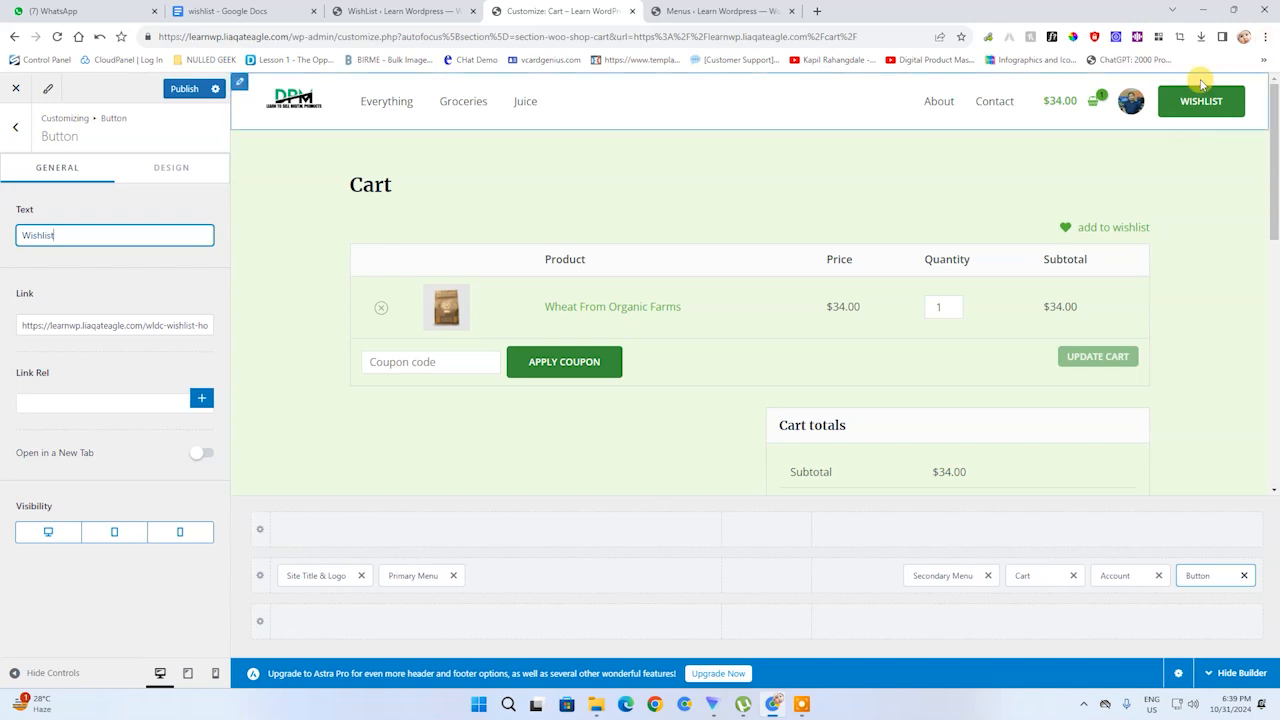
mouse_move(1196, 574)
left_mouse_down()
mouse_move(1039, 585)
mouse_move(1203, 576)
left_mouse_up()
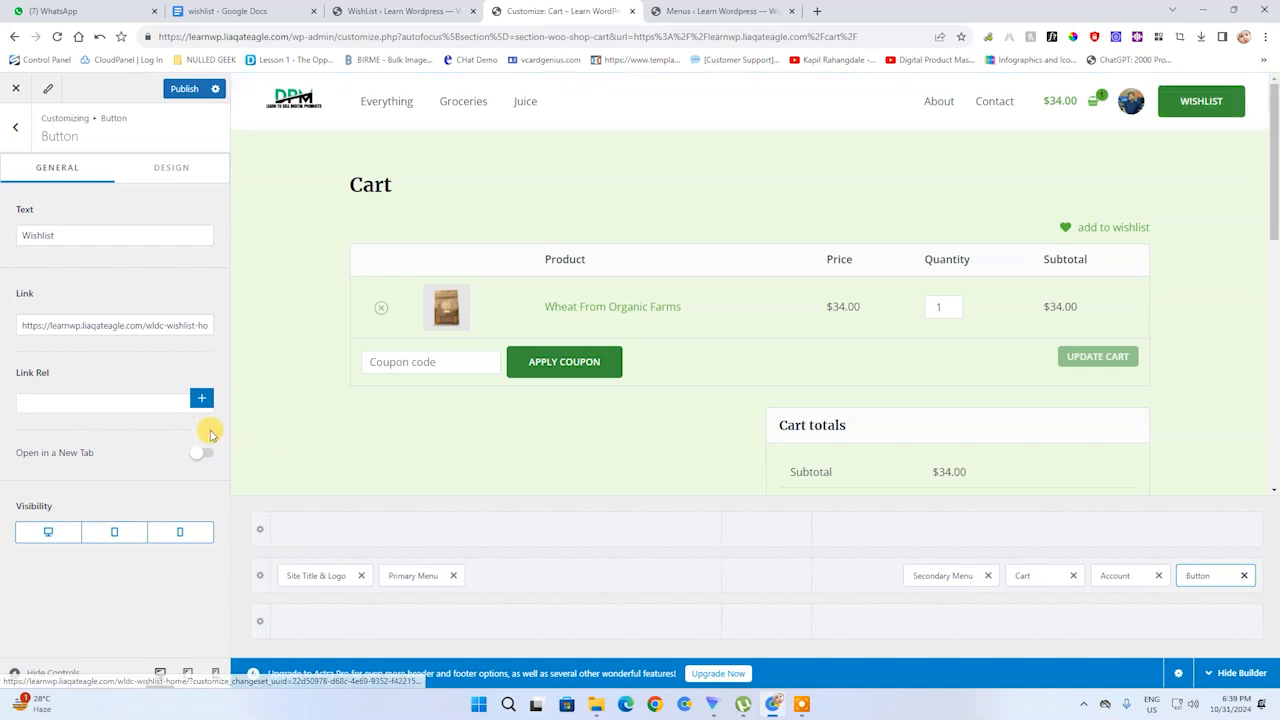
- Make the header button's normal background fully transparent (00000000) and set its normal text color to 0D0D0D
left_click(154, 178)
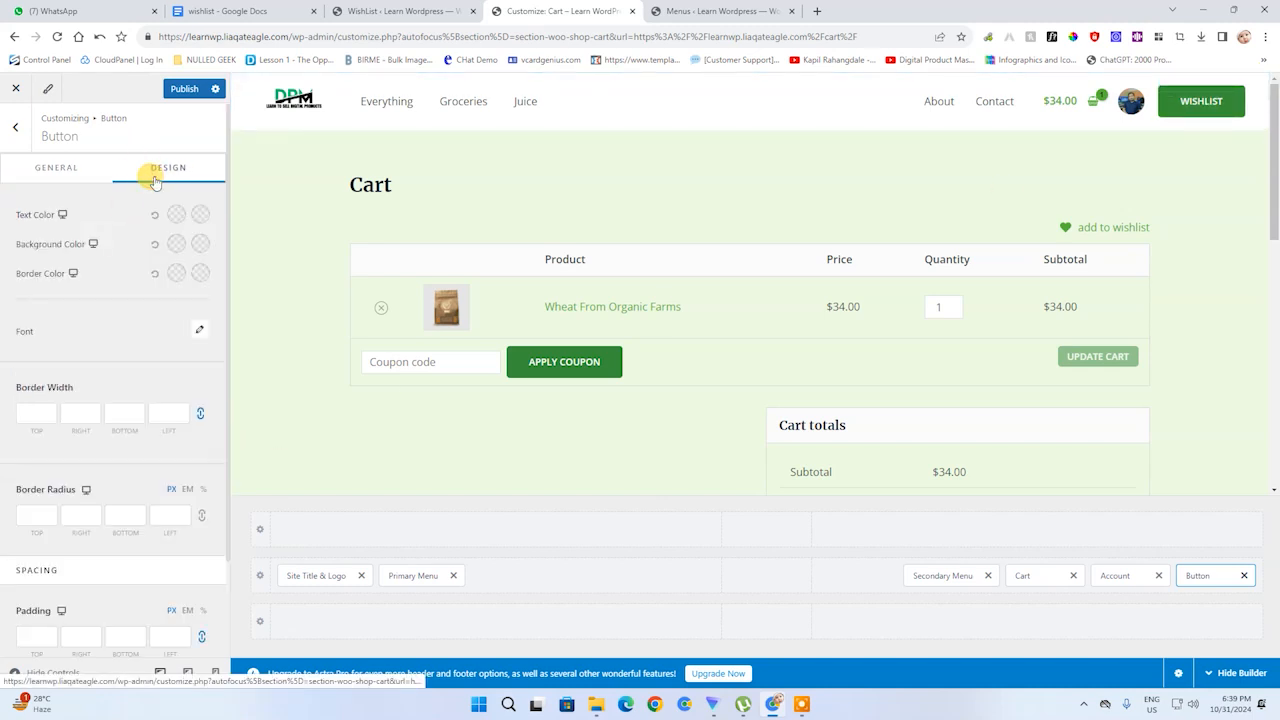
left_click(172, 249)
left_click_drag(170, 471, 2, 468)
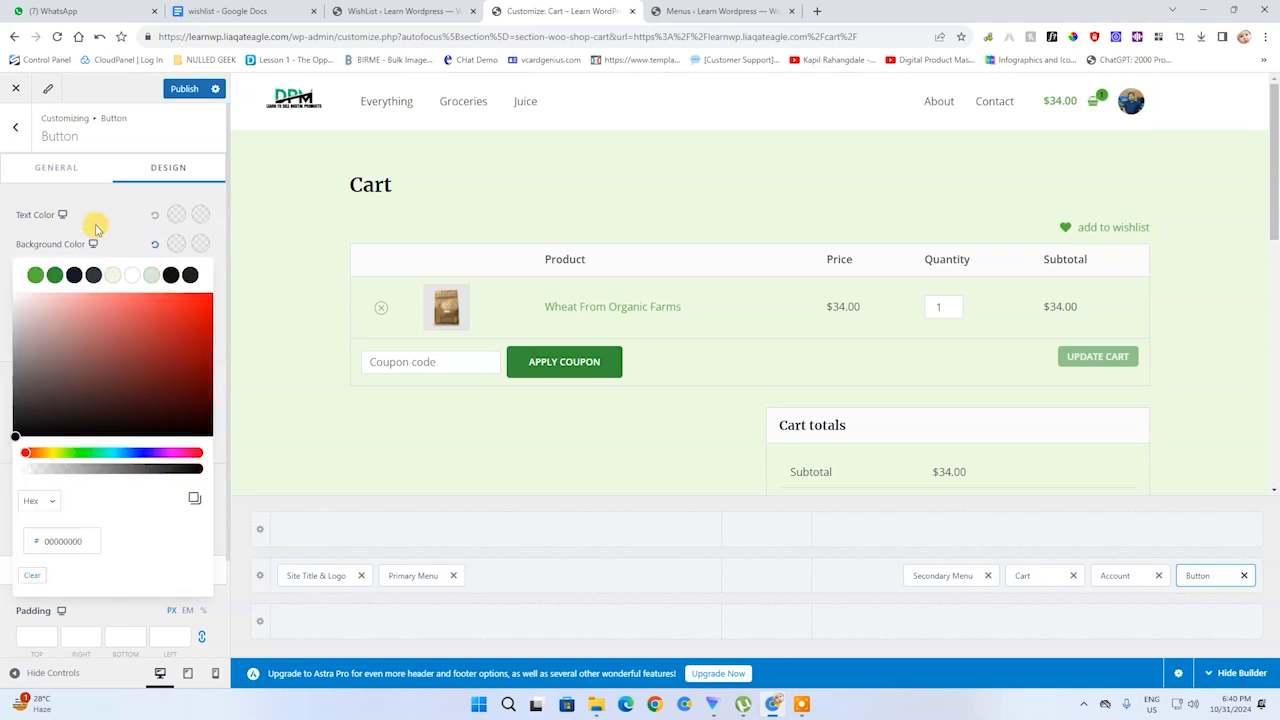
left_click(176, 214)
left_click(176, 214)
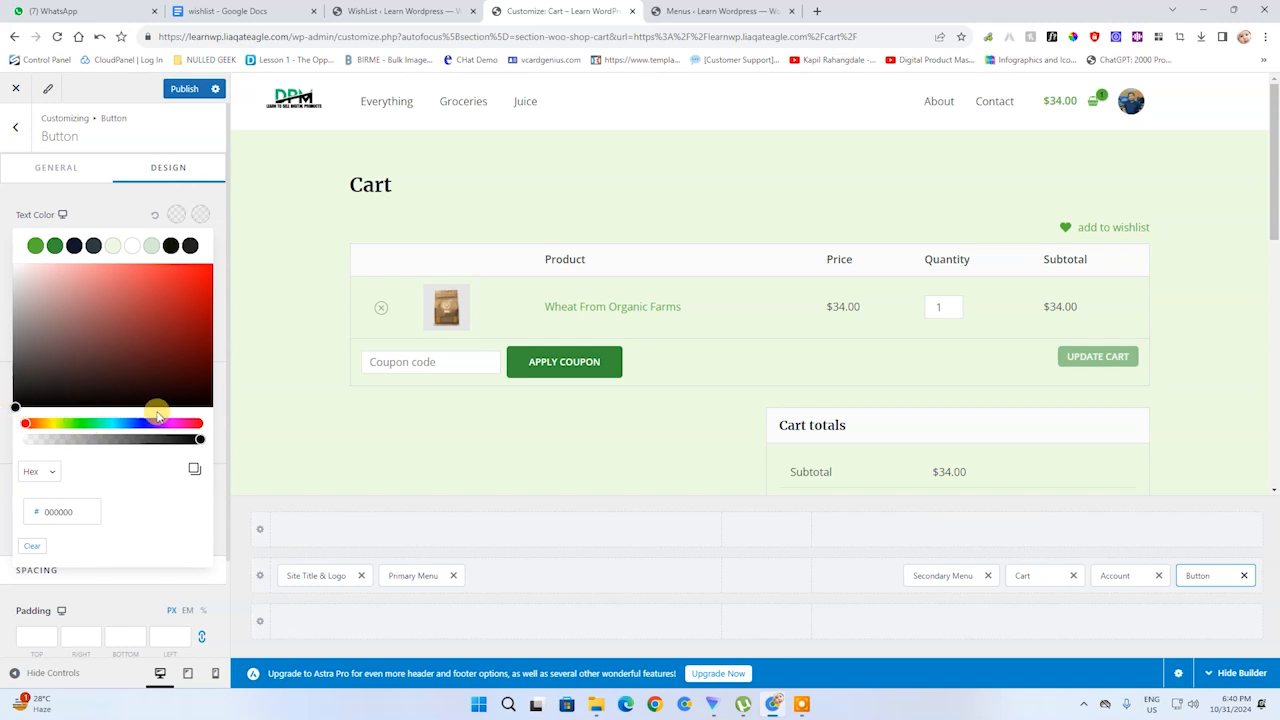
mouse_move(16, 410)
left_mouse_down()
mouse_move(131, 343)
mouse_move(120, 334)
mouse_move(13, 400)
left_mouse_up()
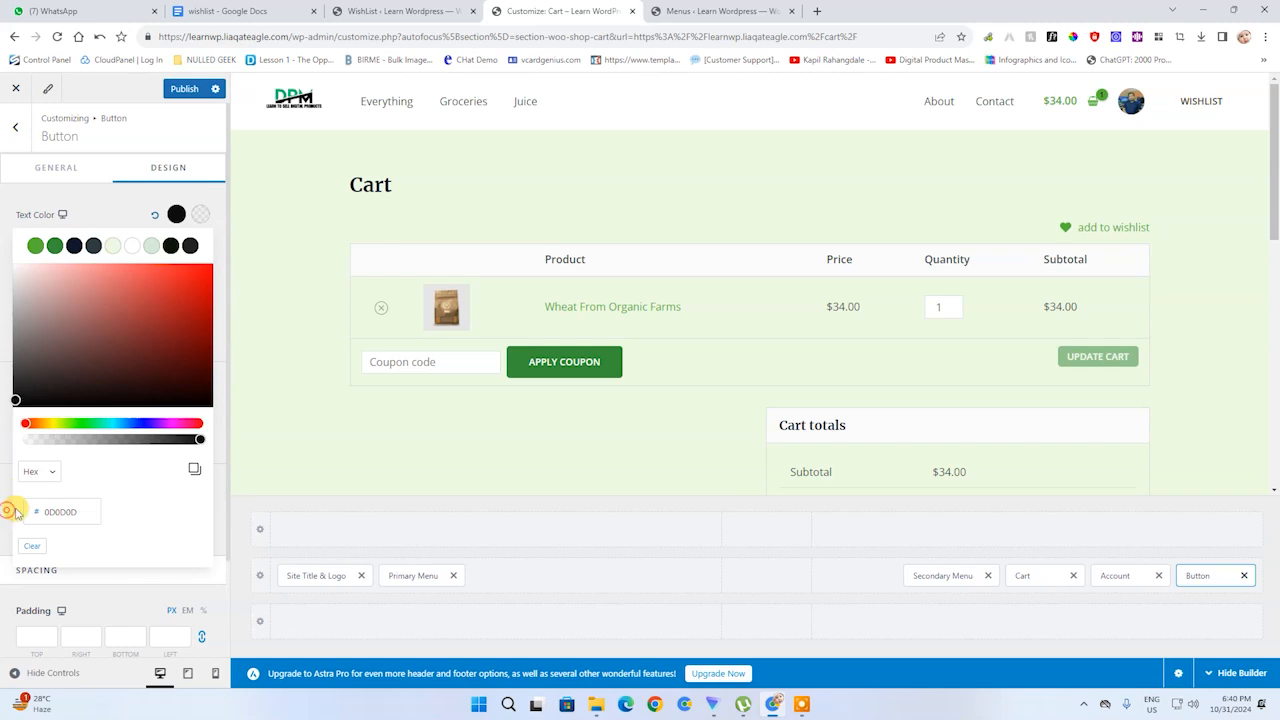
left_click(12, 511)
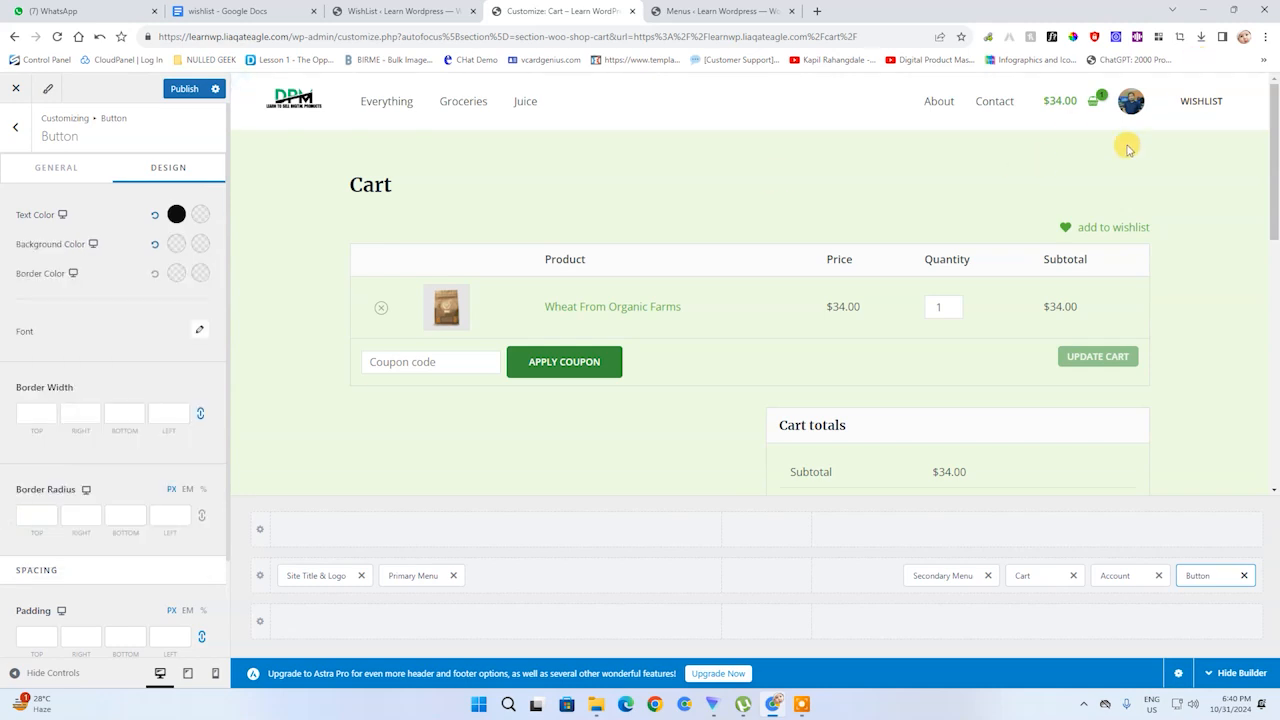
- Set the header button's normal border color to 000000 and its border width to 1 on all sides
left_click(173, 245)
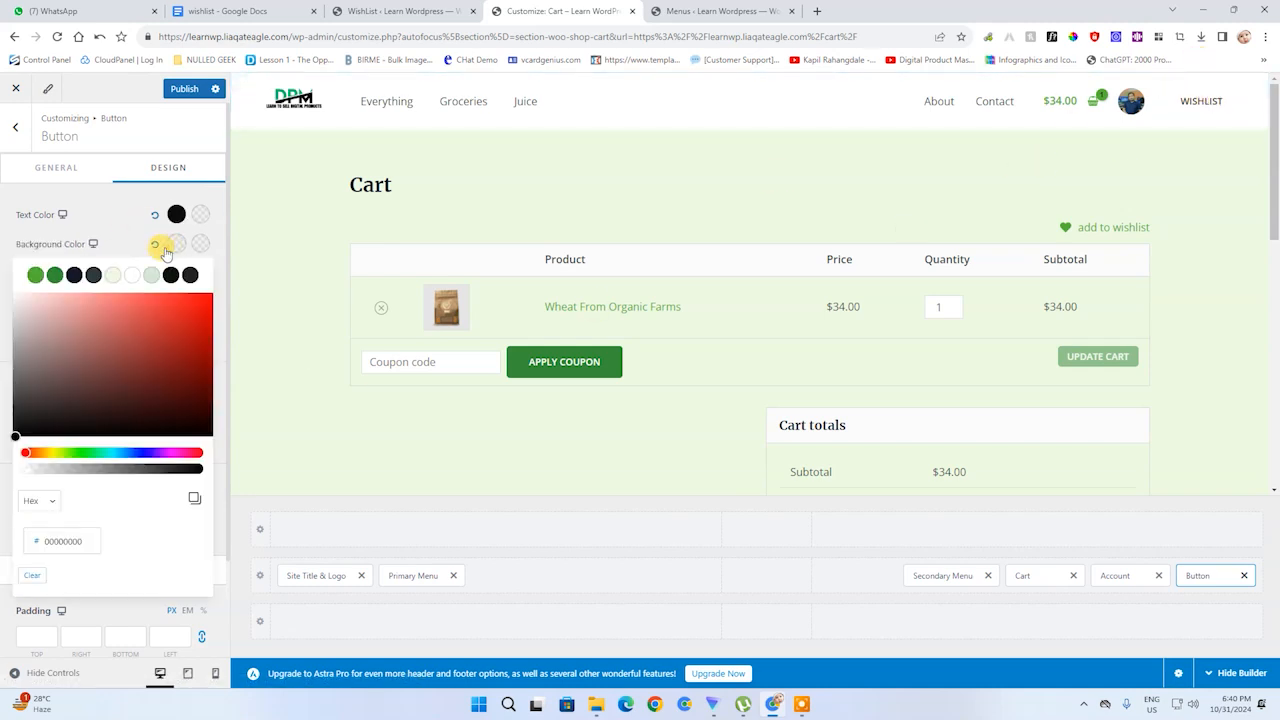
left_click(94, 222)
left_click(173, 271)
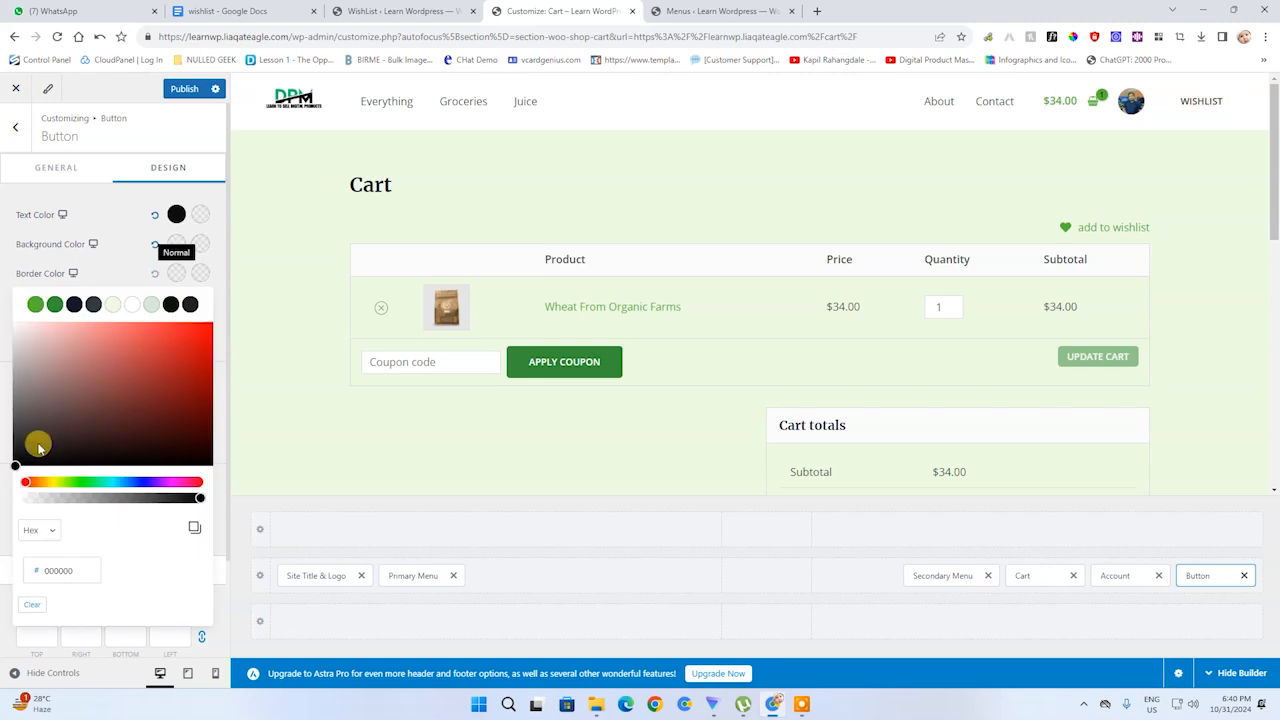
left_click_drag(17, 457, 3, 490)
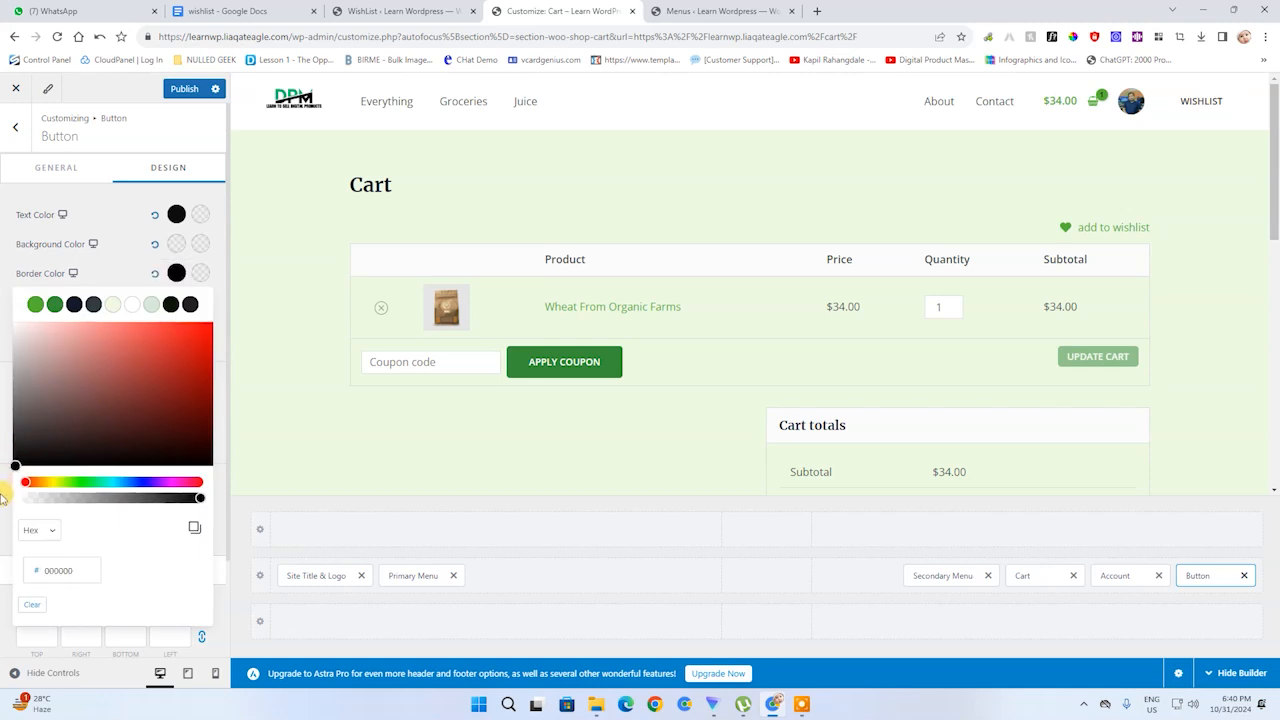
left_click(4, 492)
left_click(36, 414)
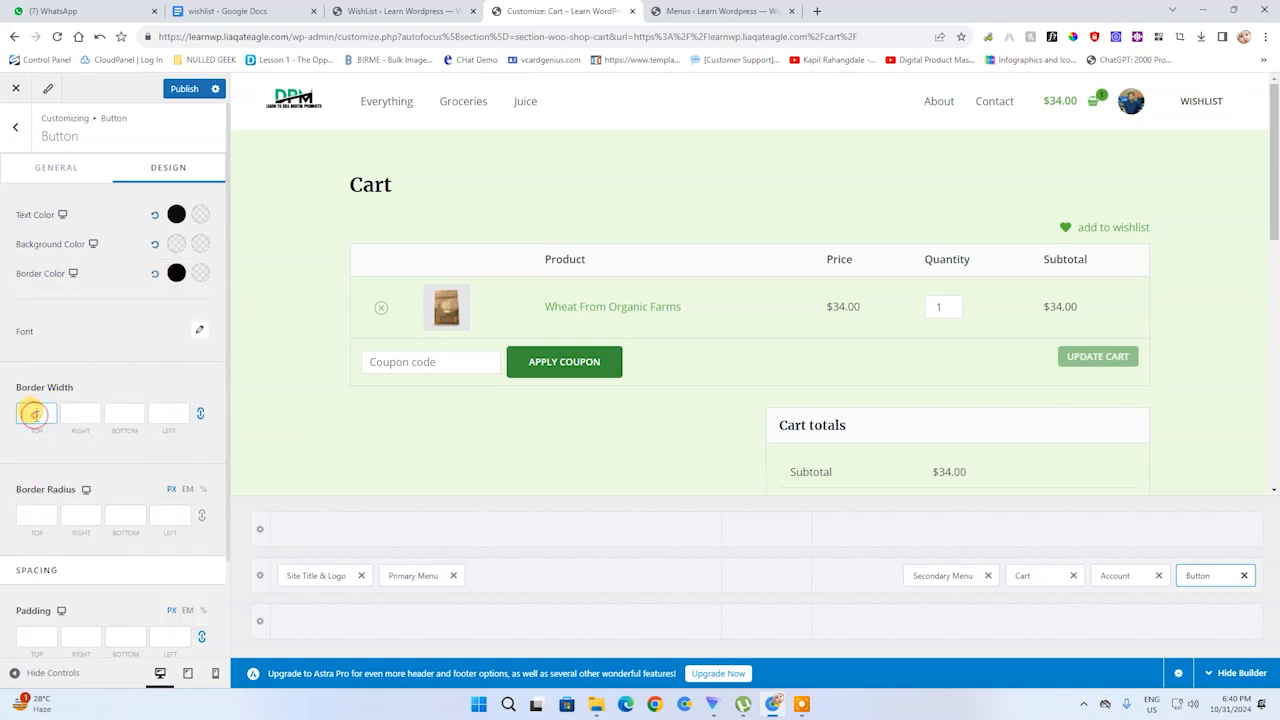
type("1")
- Set the header button's border radius to 25 px for top, right and bottom and 0 for left, and publish the changes
left_click(36, 516)
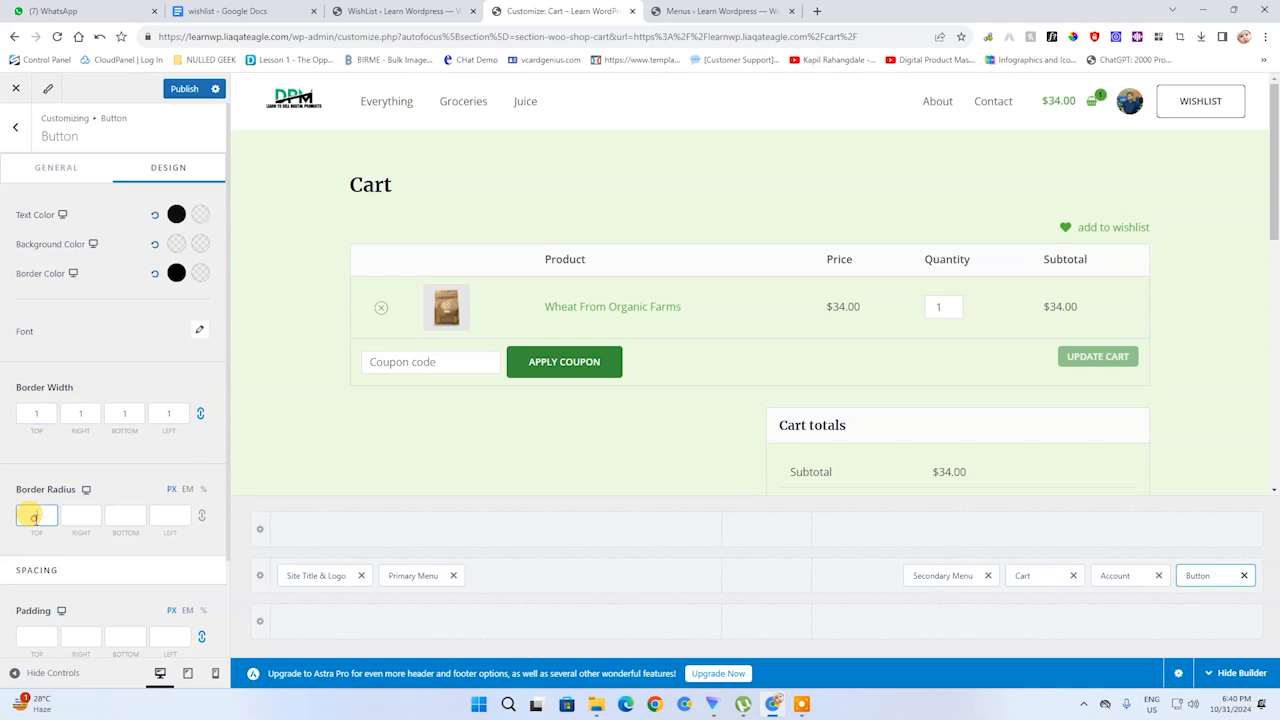
type("25")
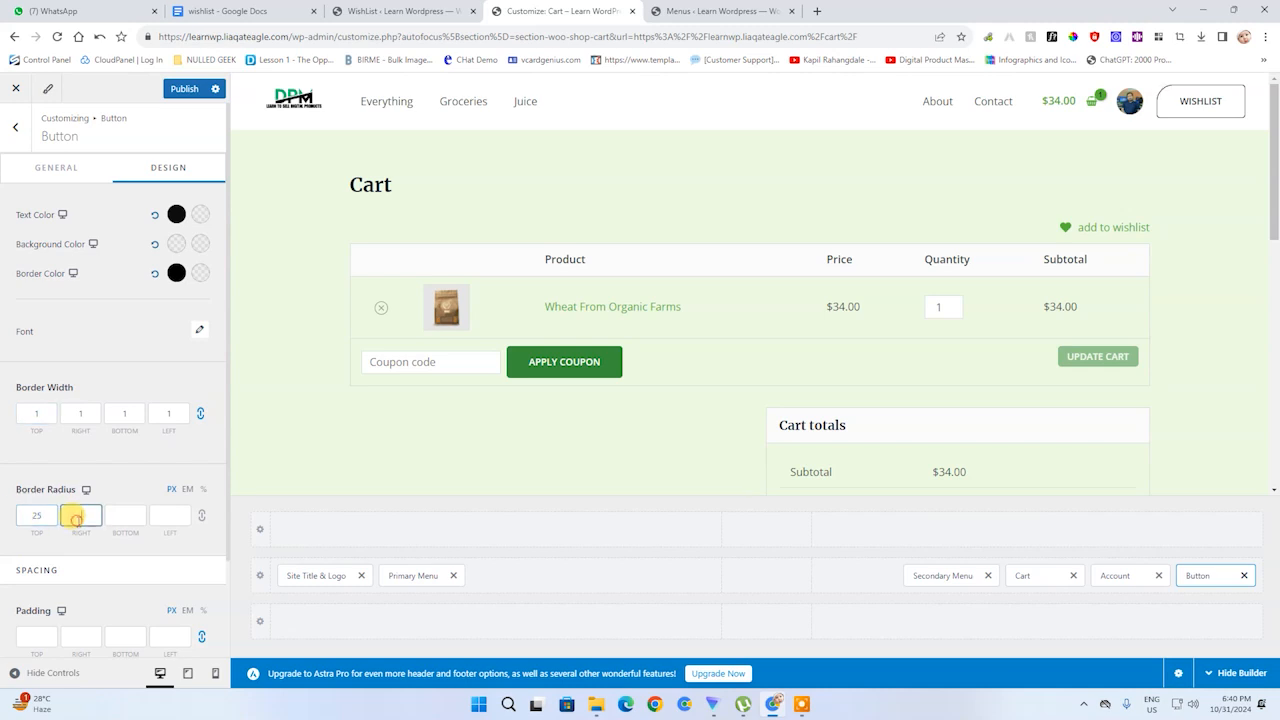
type("25")
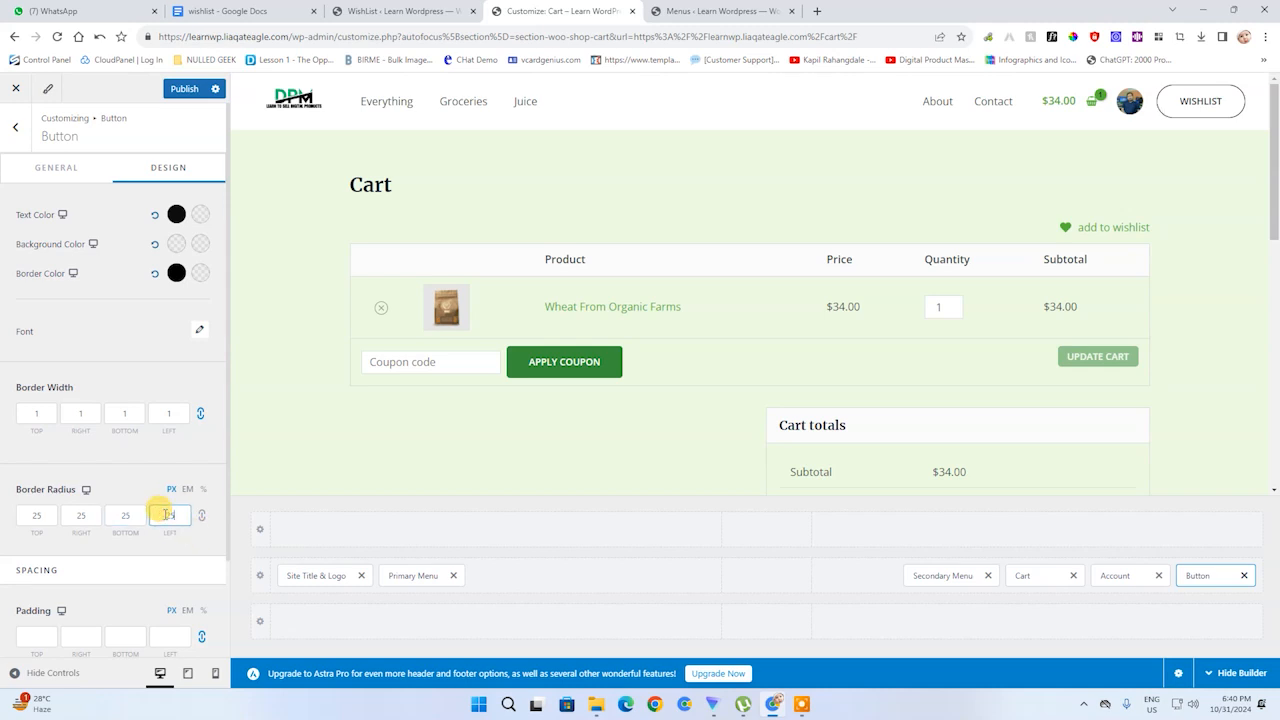
key("ctrl+a")
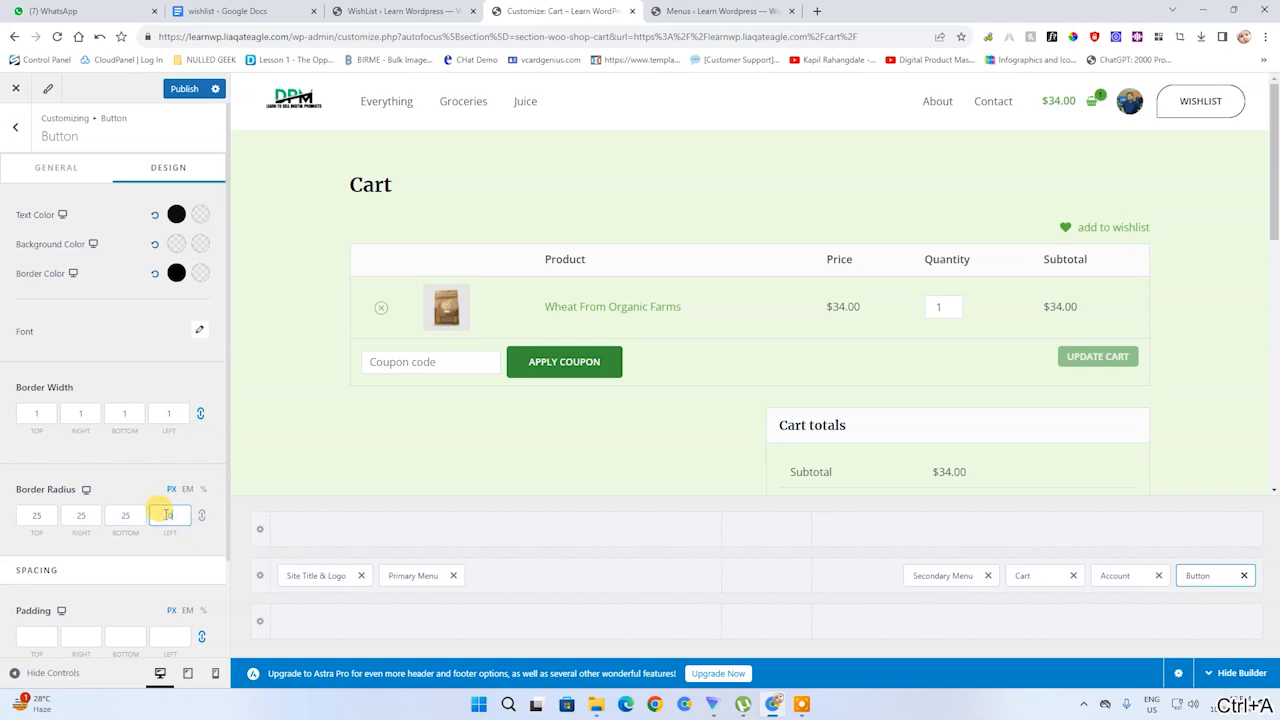
type("0")
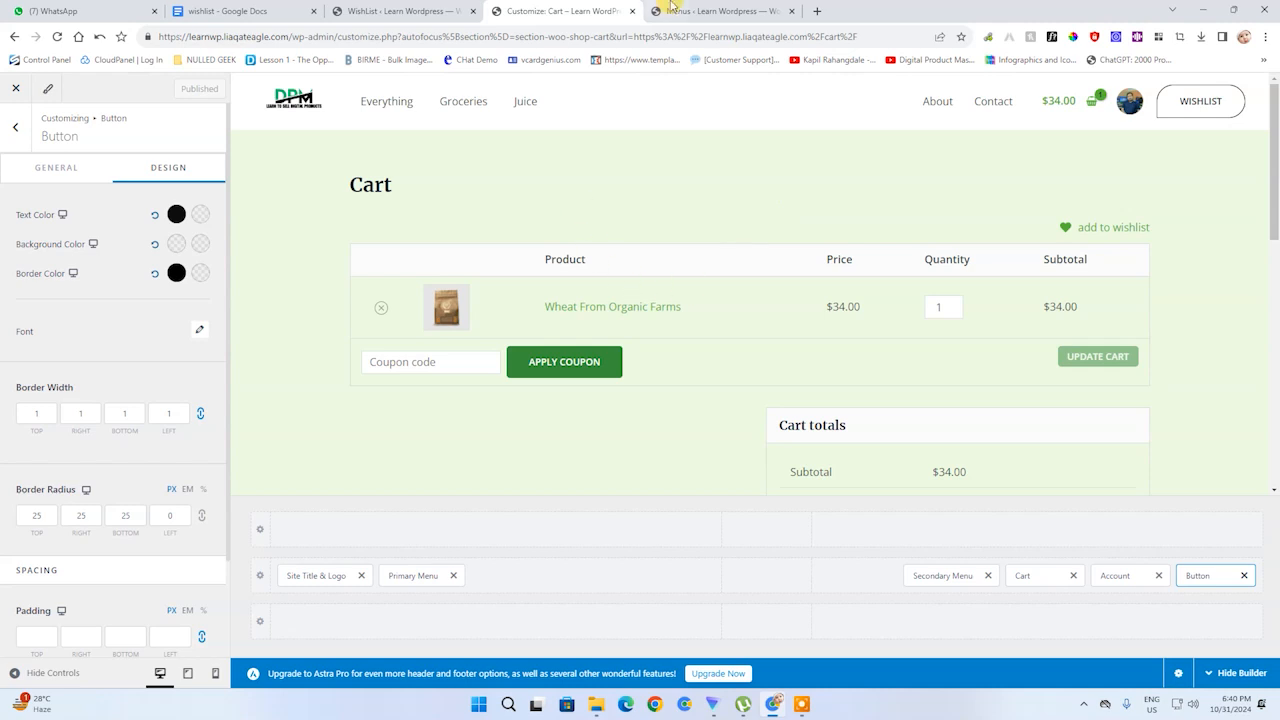
- Return to the WishList plugin settings tab, open the Add Plugins page and search the plugins for wishlist.com
left_click(400, 11)
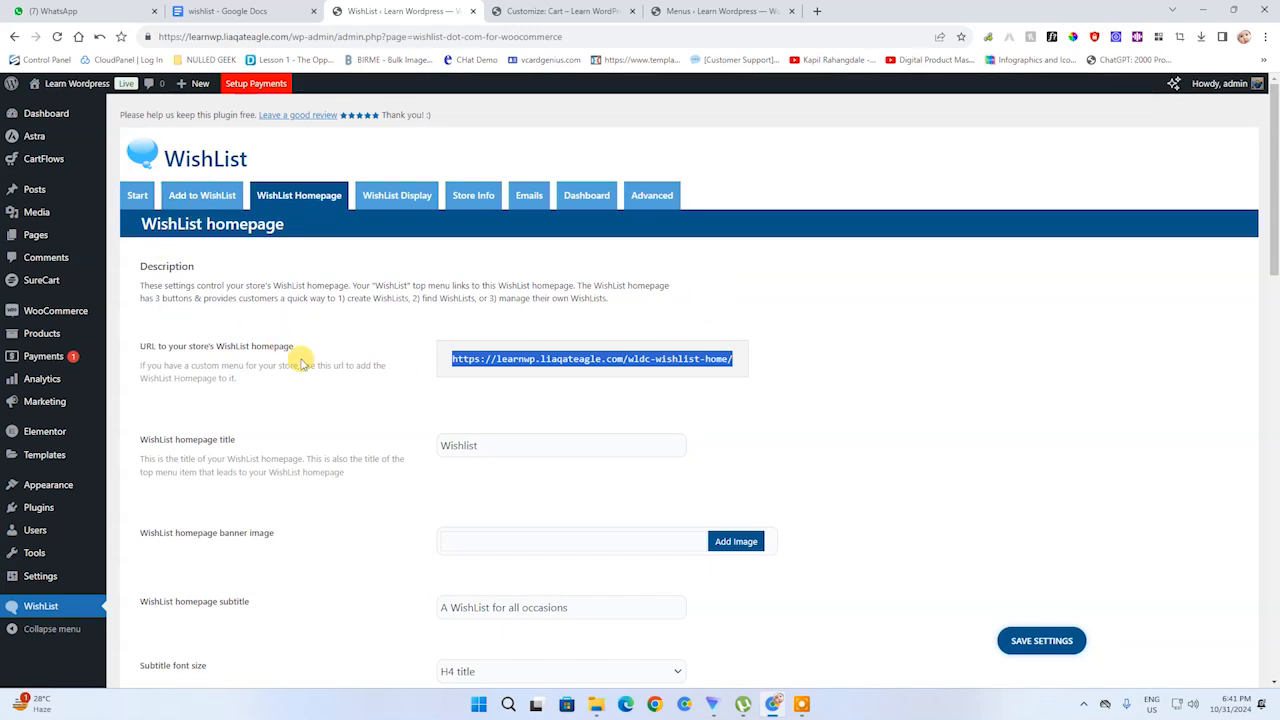
left_click(384, 344)
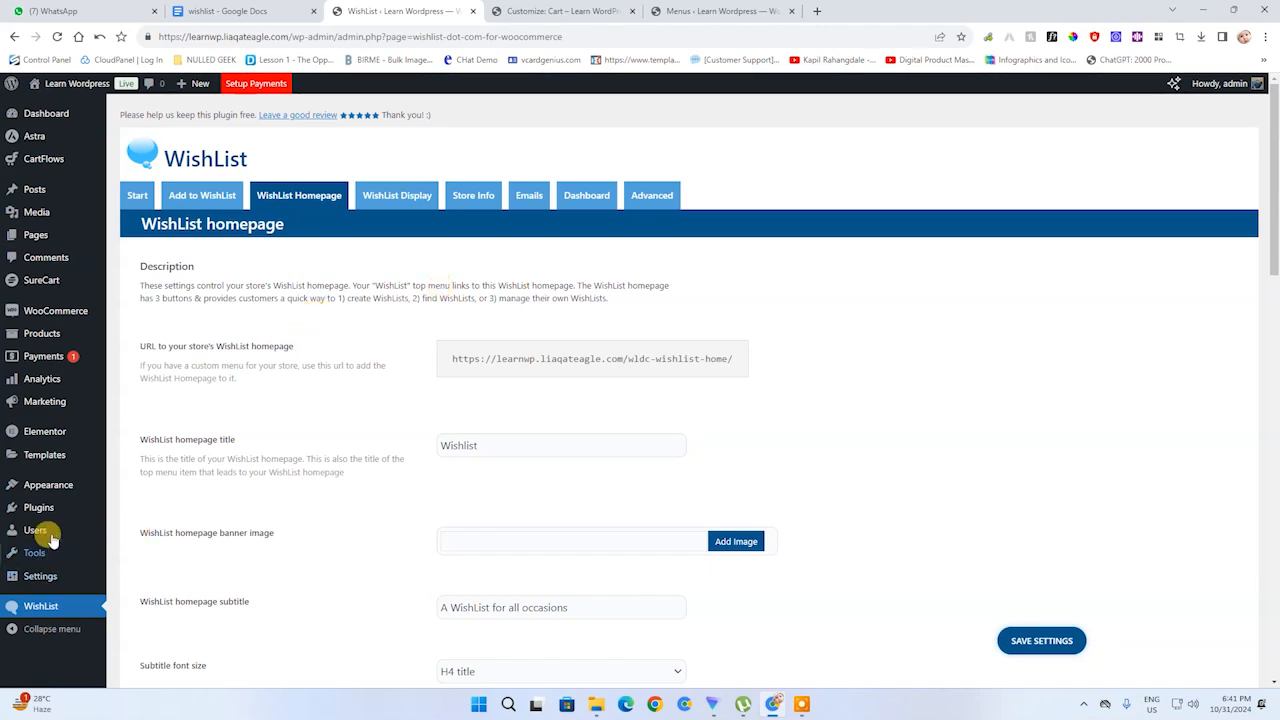
left_click(130, 530)
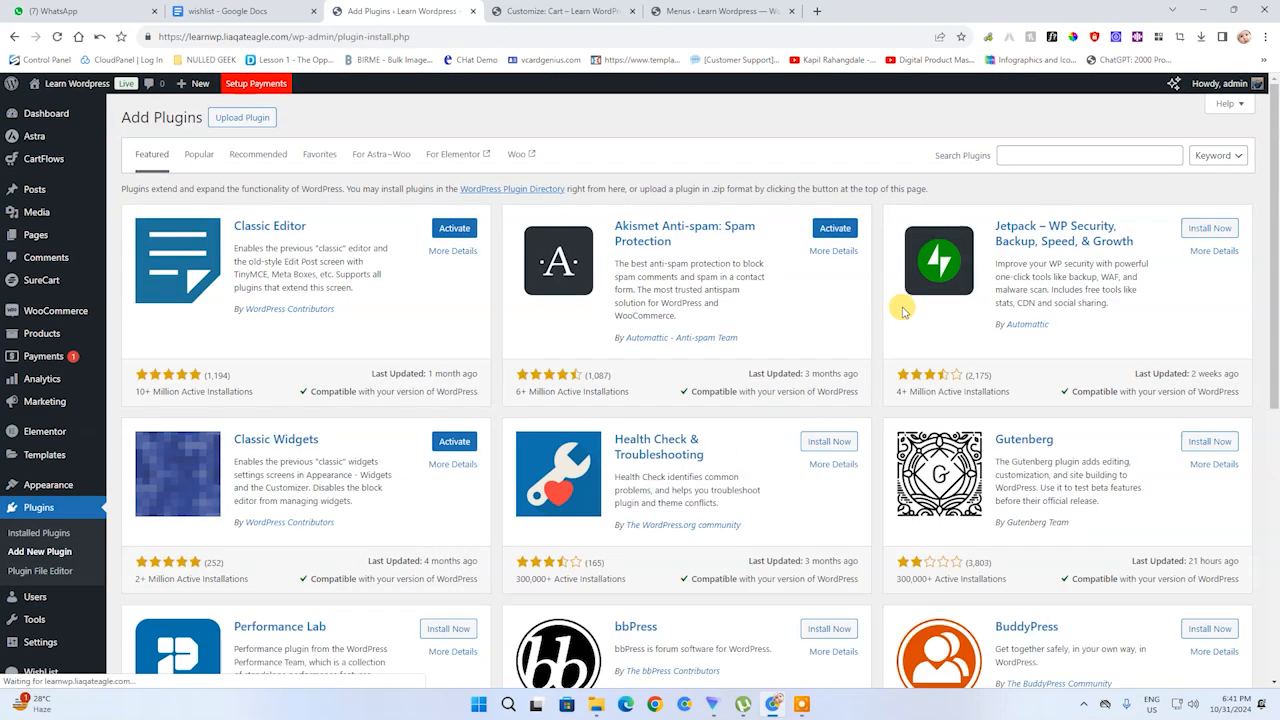
left_click(1092, 158)
type("wis")
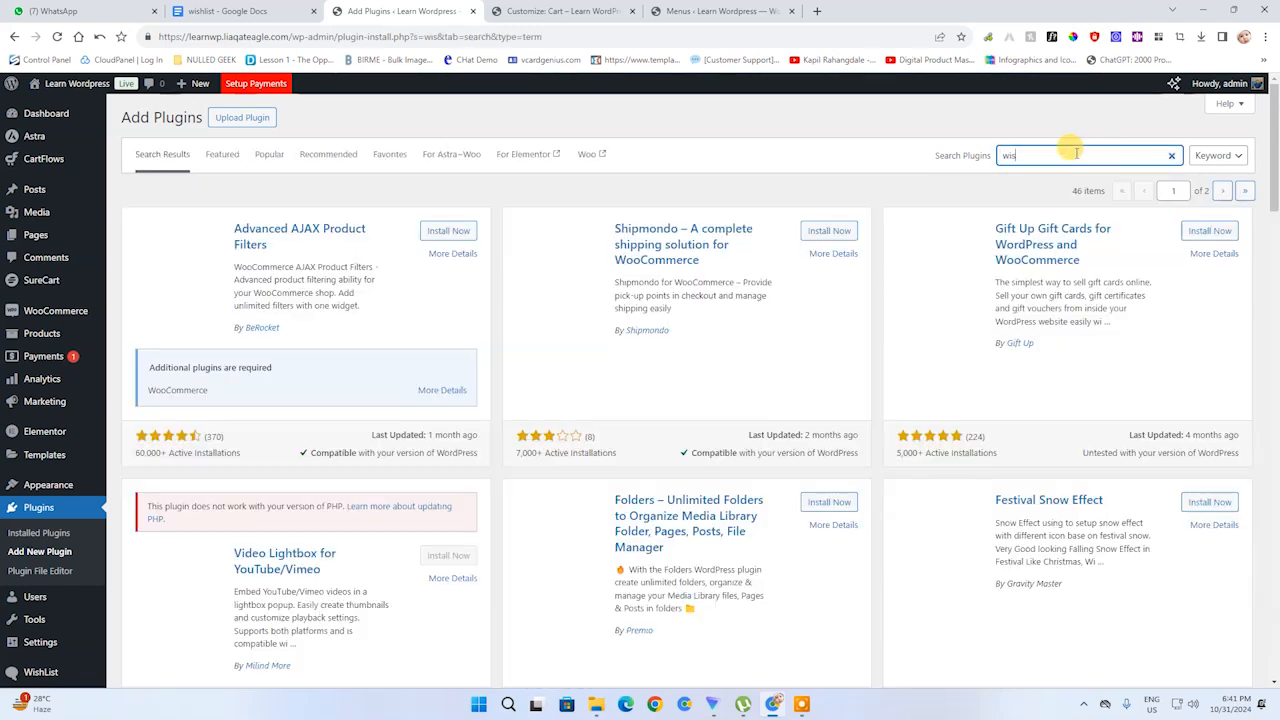
left_click(1105, 187)
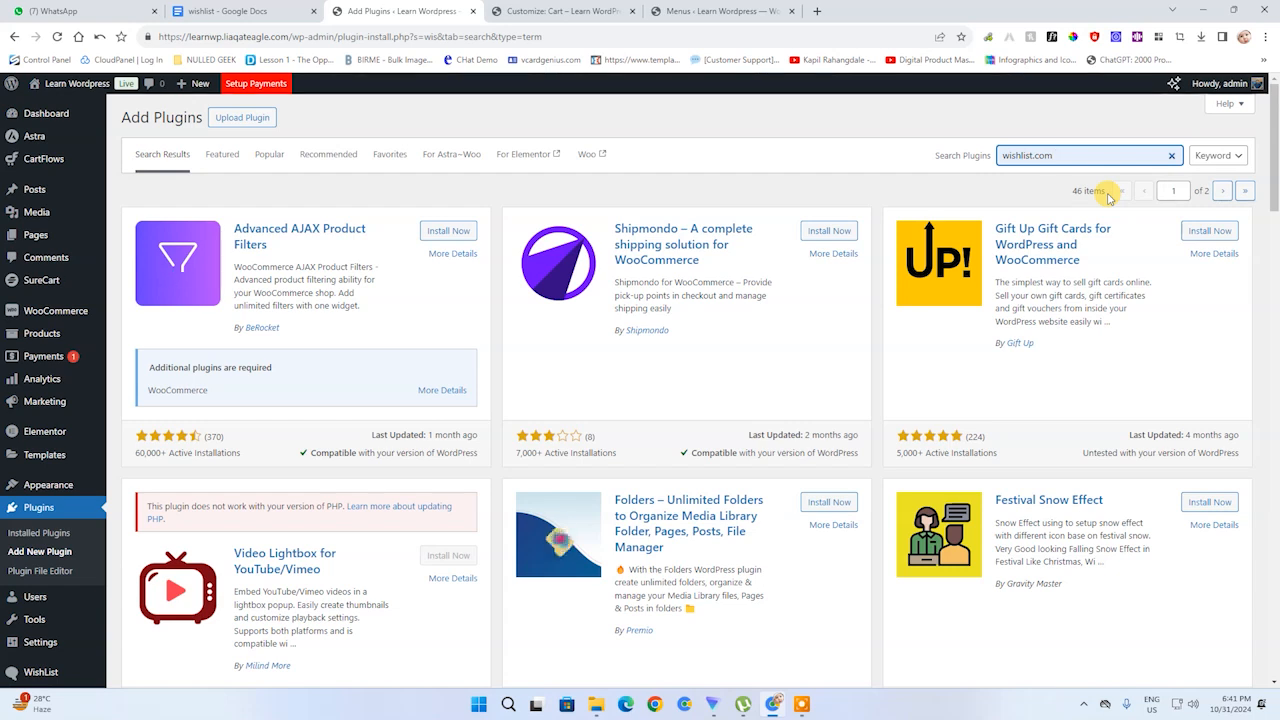